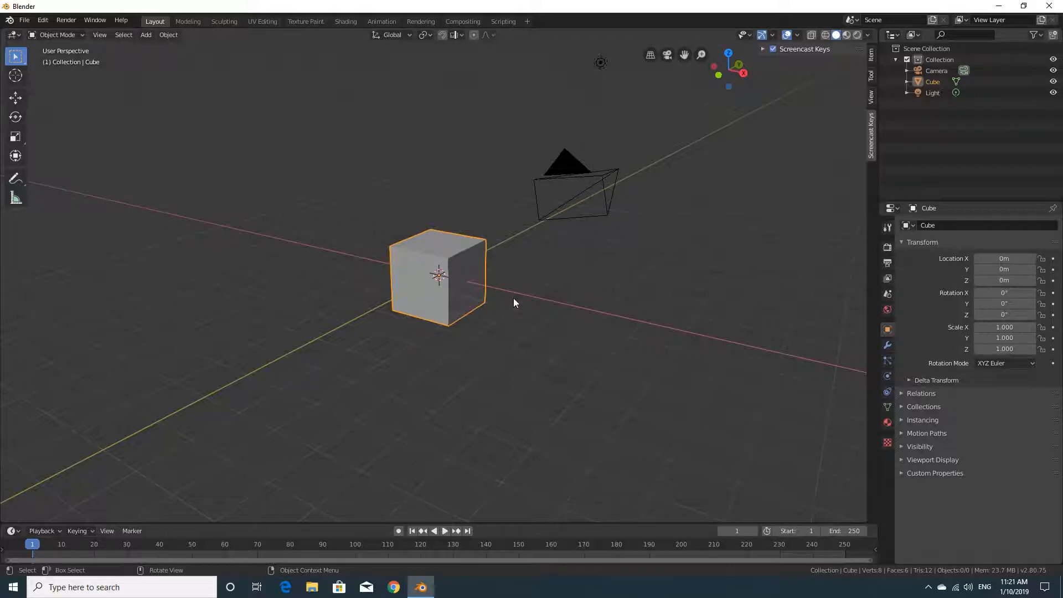
Step: Replace the default cube with a UV sphere at the origin and isolate the sphere in local view
{"action": "middle_click_drag", "start_coordinate": [513, 297], "coordinate": [519, 305]}
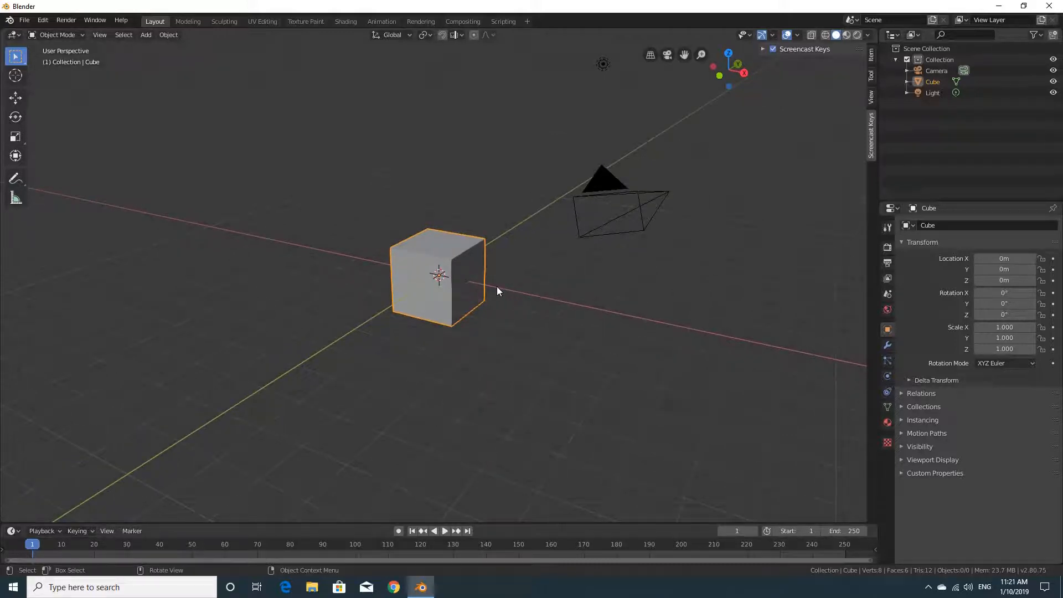
{"action": "key", "text": "Delete"}
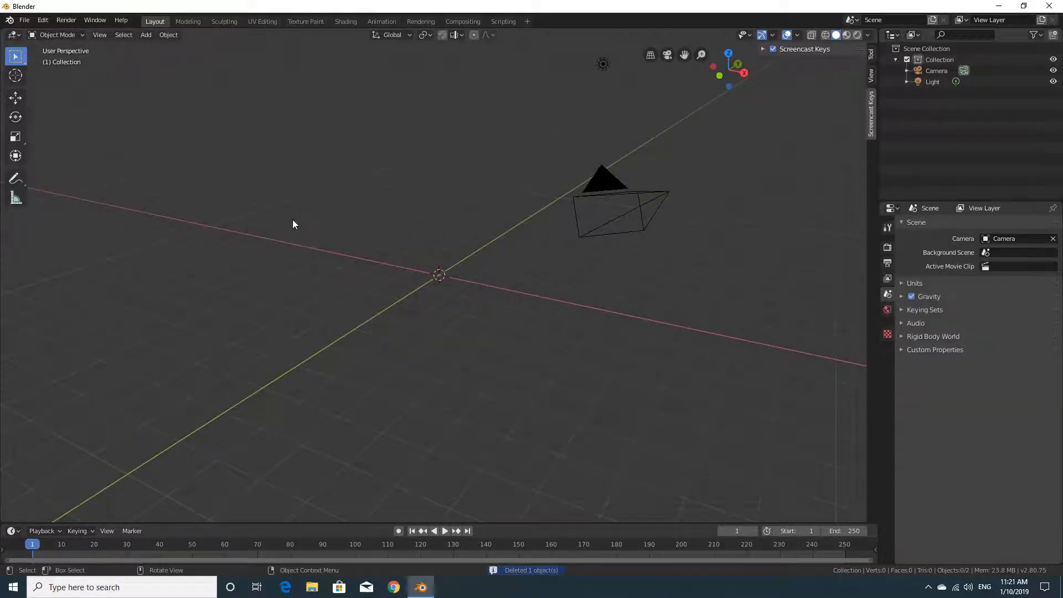
{"action": "left_click", "coordinate": [147, 35]}
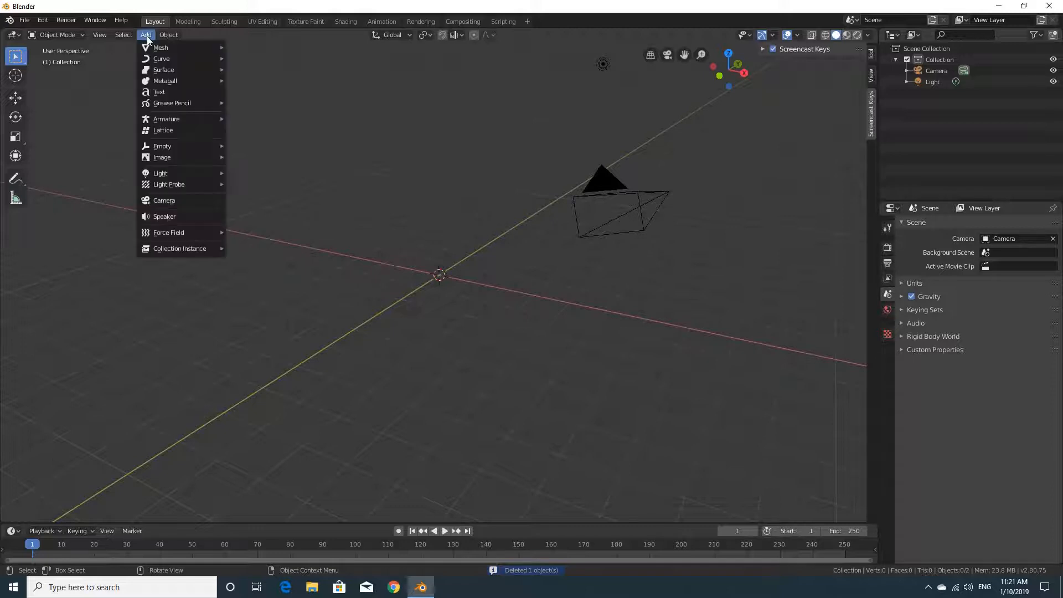
{"action": "mouse_move", "coordinate": [152, 45]}
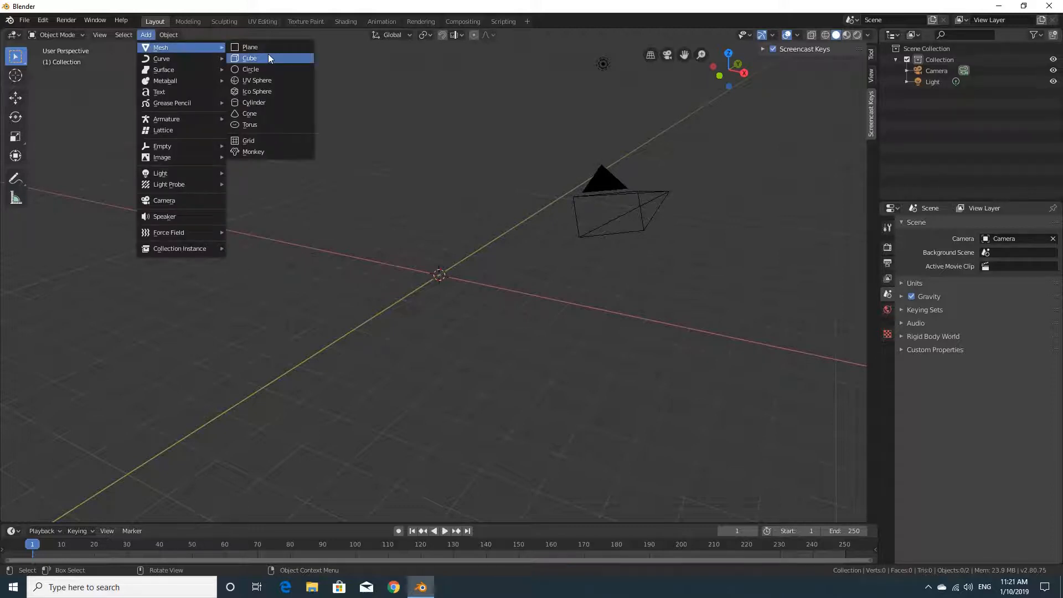
{"action": "left_click", "coordinate": [270, 81]}
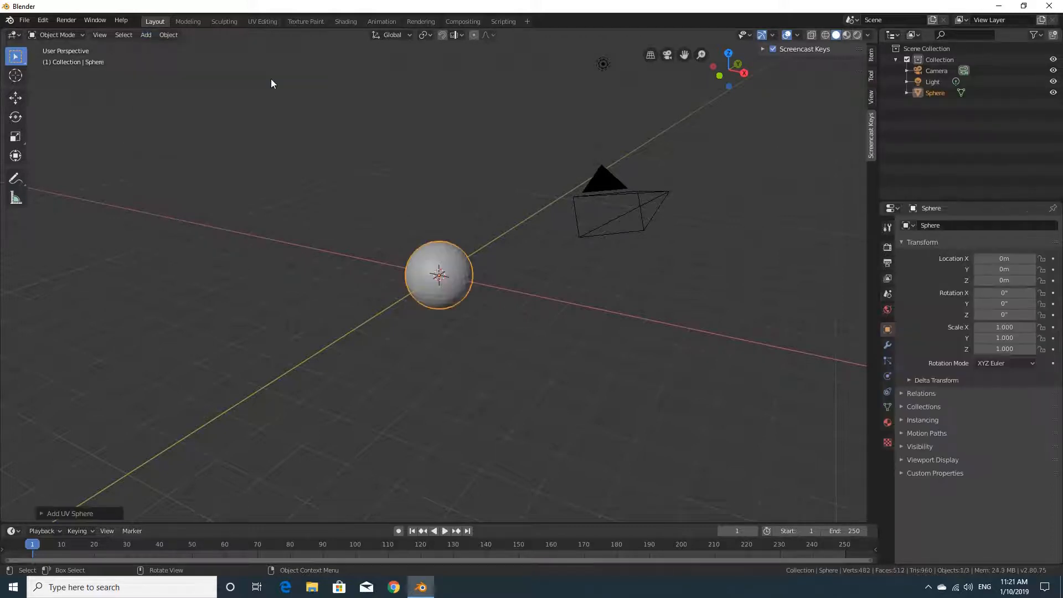
{"action": "key", "text": "KP_Divide"}
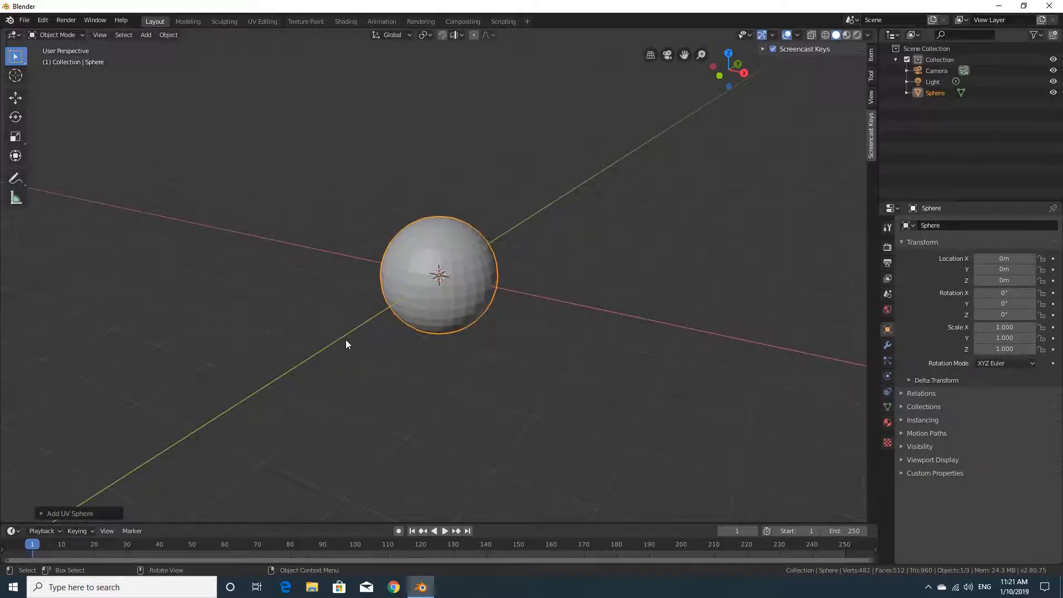
{"action": "scroll", "coordinate": [334, 339], "scroll_direction": "up", "scroll_amount": 1}
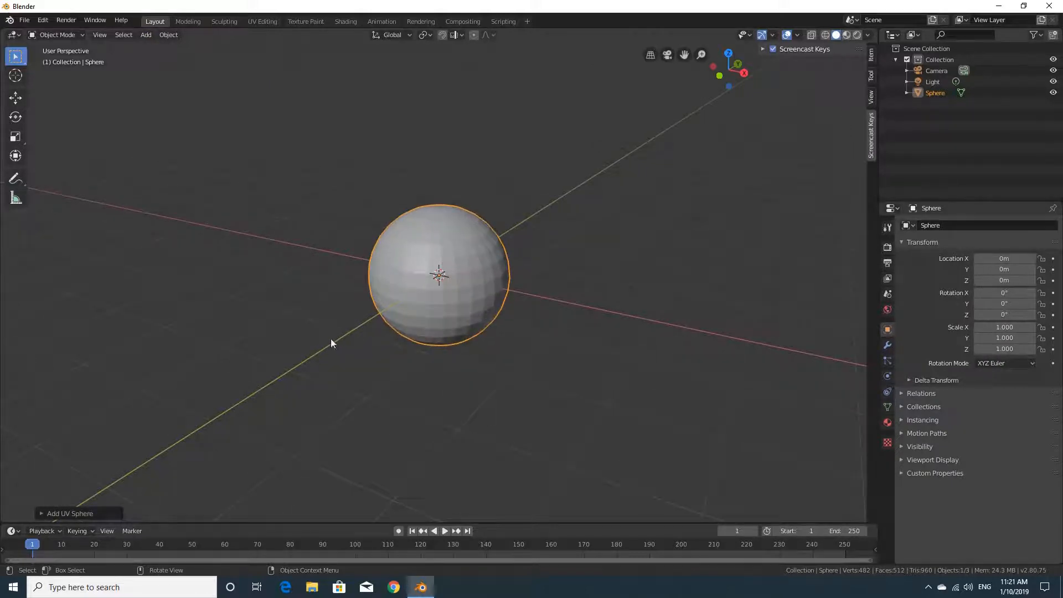
Step: Enable the Screencast Keys display and set the new UV sphere to 12 segments and 6 rings
{"action": "left_click", "coordinate": [772, 49]}
{"action": "left_click", "coordinate": [42, 513]}
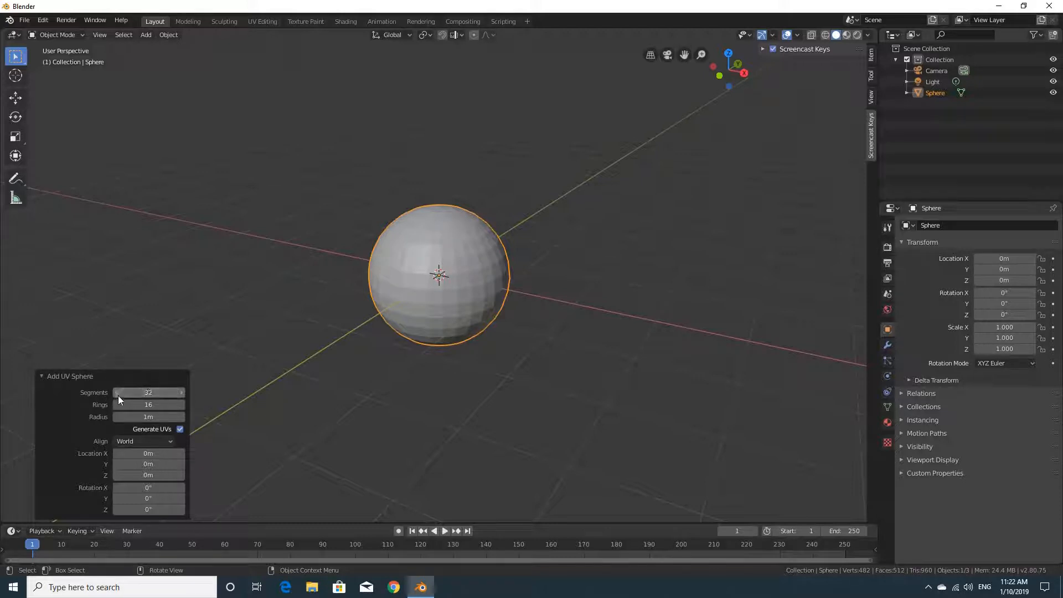
{"action": "left_click", "coordinate": [135, 393]}
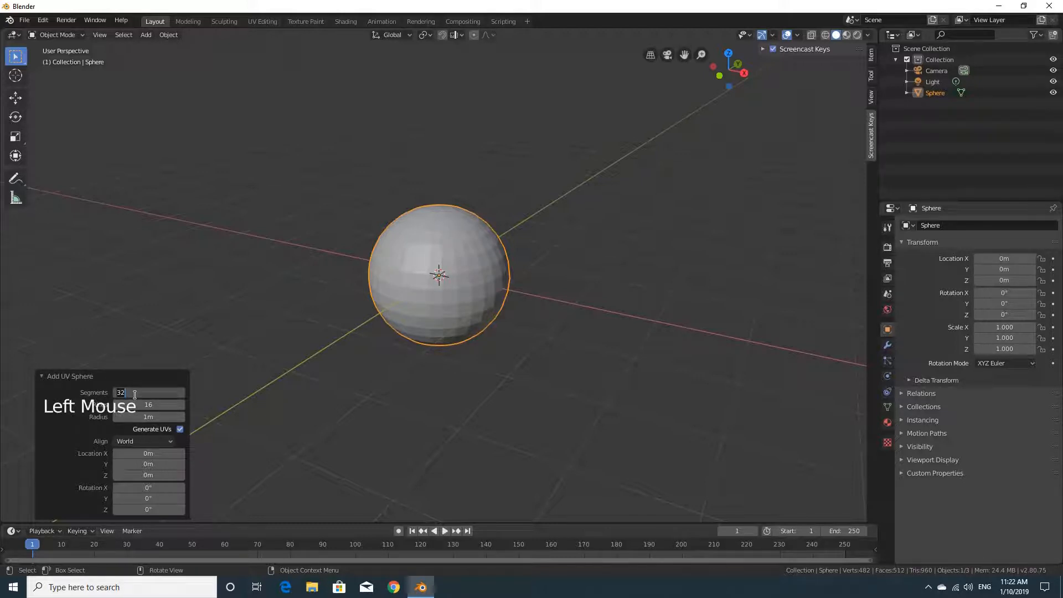
{"action": "type", "text": "12"}
{"action": "key", "text": "Return"}
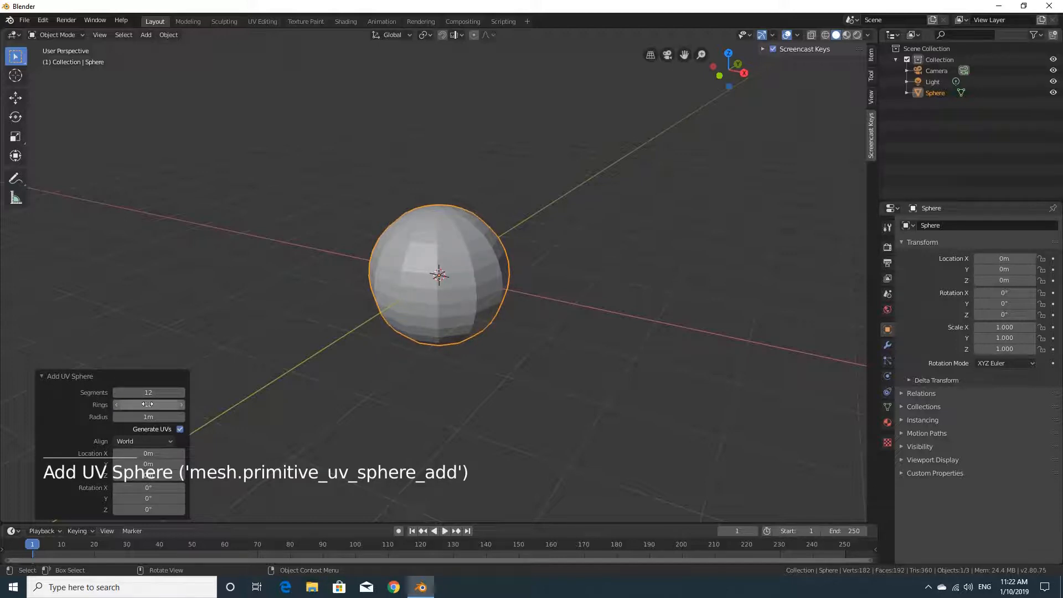
{"action": "left_click", "coordinate": [147, 403]}
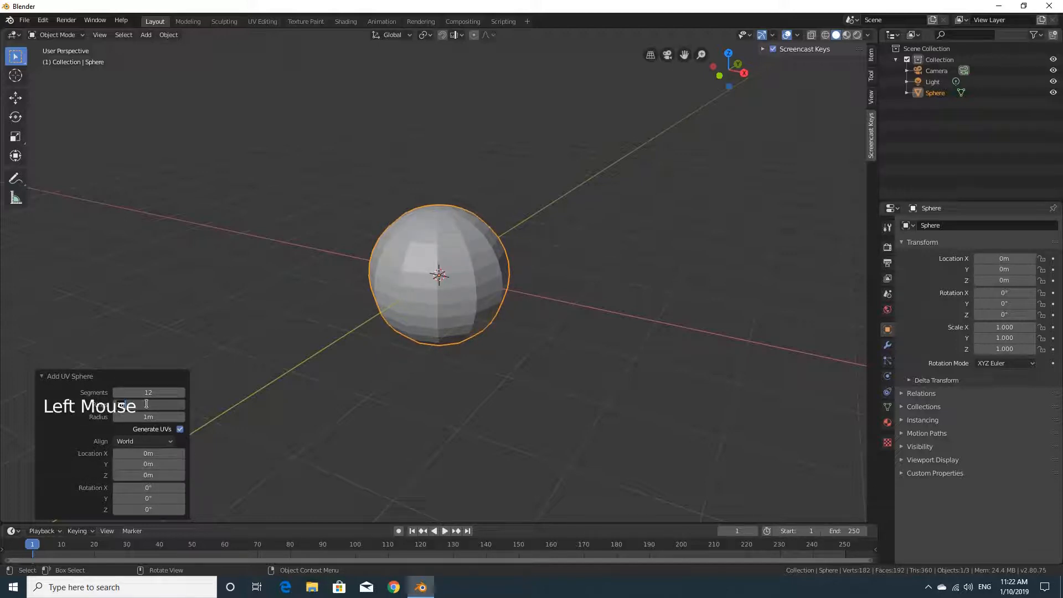
{"action": "type", "text": "12"}
{"action": "key", "text": "Return"}
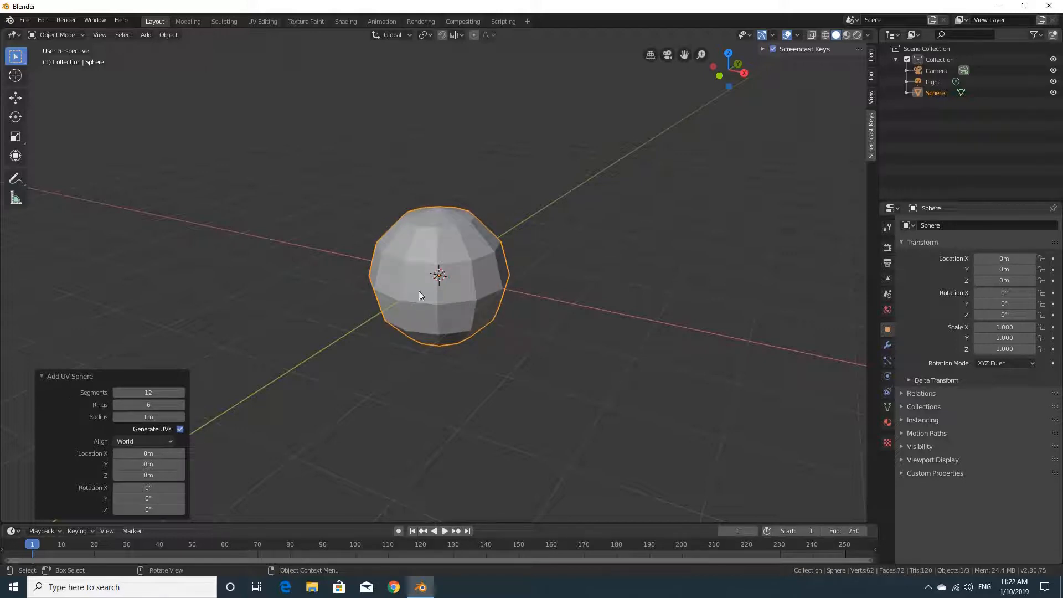
Step: Switch to the Modeling workspace to edit the sphere's mesh, and enable the Screencast Keys display there
{"action": "mouse_move", "coordinate": [530, 323]}
{"action": "middle_mouse_down"}
{"action": "mouse_move", "coordinate": [540, 325]}
{"action": "mouse_move", "coordinate": [529, 301]}
{"action": "mouse_move", "coordinate": [550, 294]}
{"action": "mouse_move", "coordinate": [586, 311]}
{"action": "mouse_move", "coordinate": [491, 287]}
{"action": "mouse_move", "coordinate": [546, 304]}
{"action": "mouse_move", "coordinate": [522, 332]}
{"action": "middle_mouse_up"}
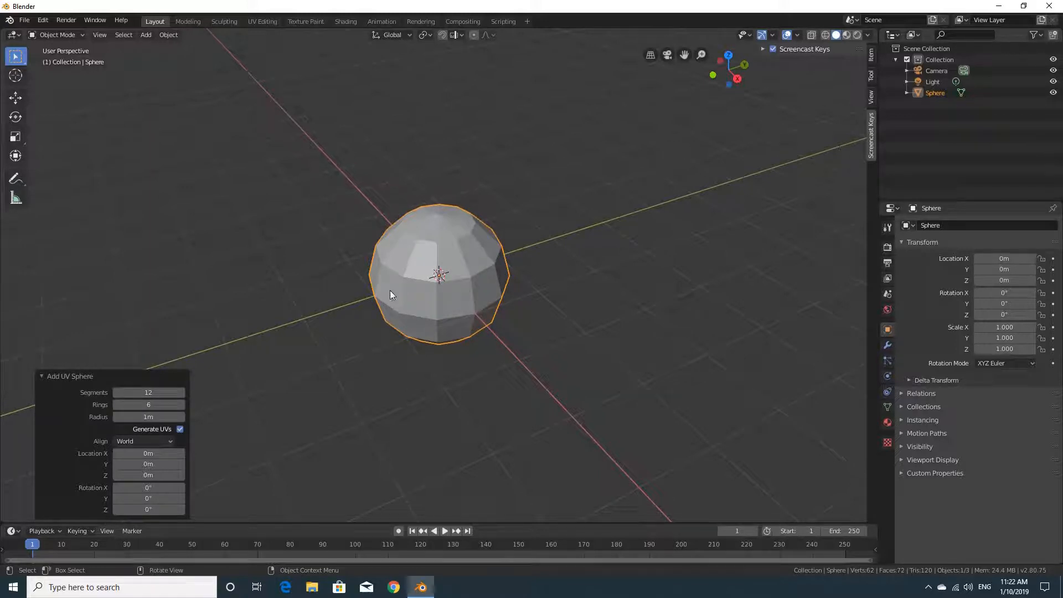
{"action": "middle_click_drag", "start_coordinate": [394, 307], "coordinate": [545, 320]}
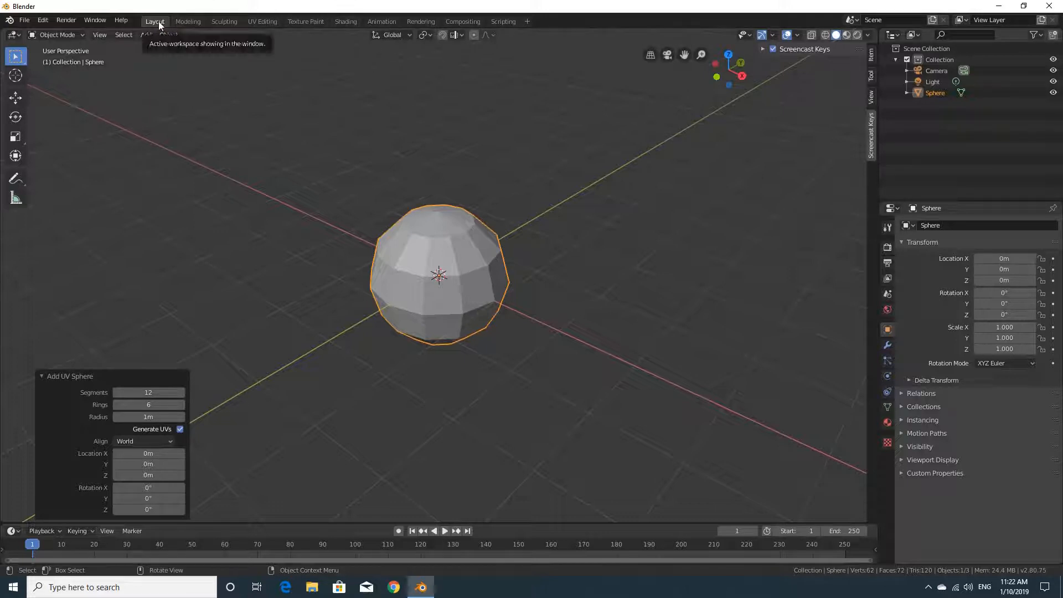
{"action": "left_click", "coordinate": [187, 21]}
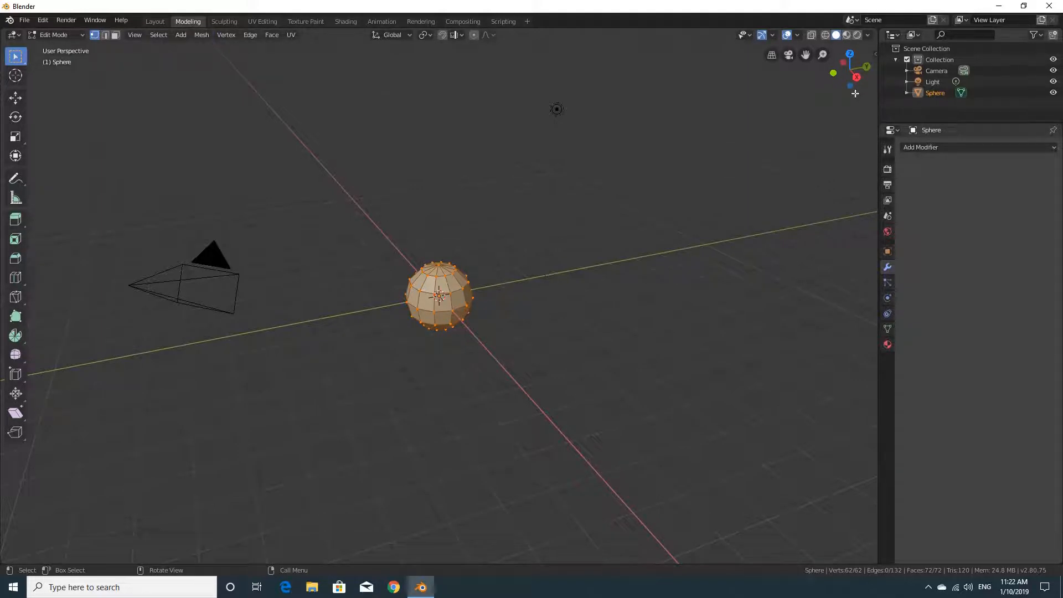
{"action": "left_click", "coordinate": [876, 62]}
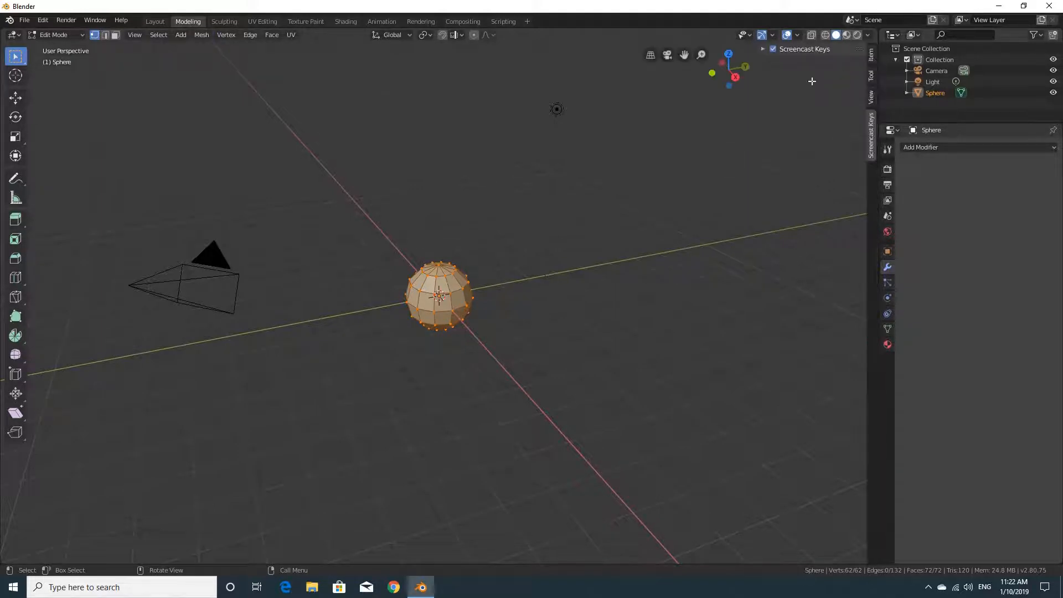
{"action": "left_click", "coordinate": [773, 49]}
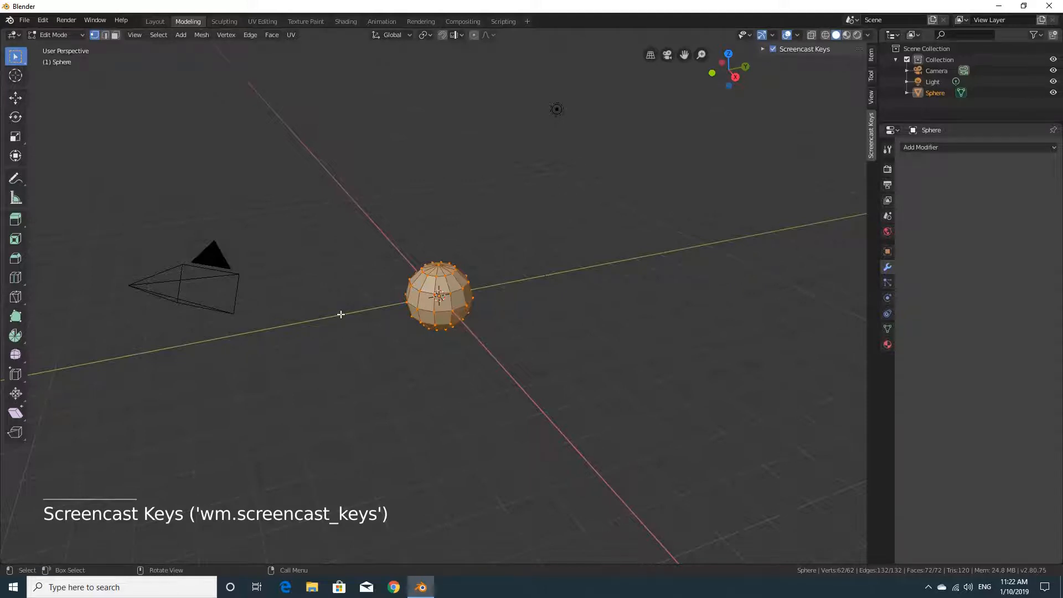
Step: Flatten the whole sphere vertically by scaling all of its vertices down along the Z axis
{"action": "scroll", "coordinate": [340, 314], "scroll_direction": "up", "scroll_amount": 4}
{"action": "middle_click_drag", "start_coordinate": [322, 311], "coordinate": [346, 302]}
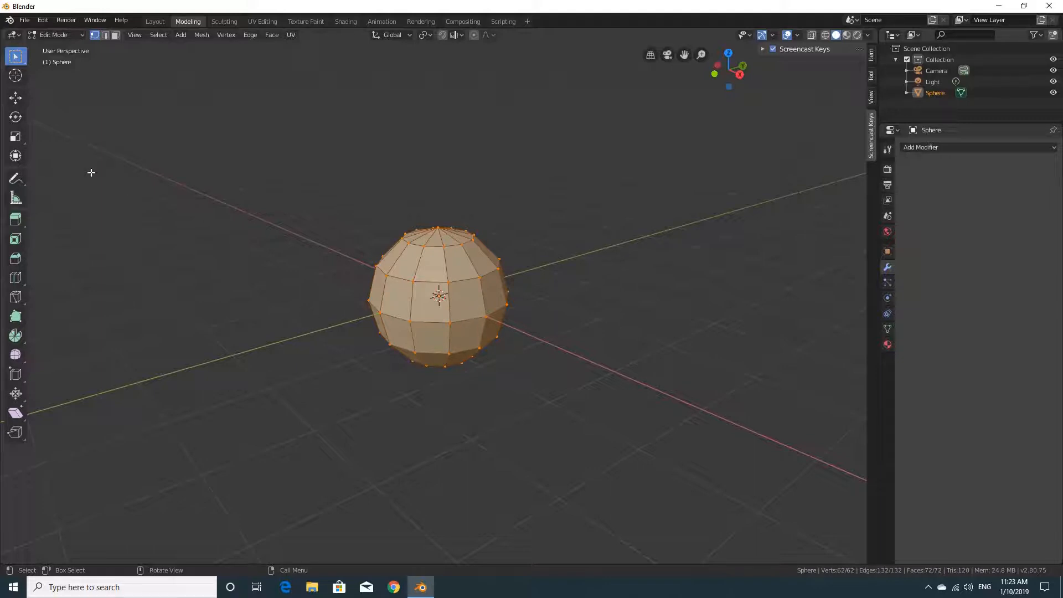
{"action": "left_click", "coordinate": [16, 138]}
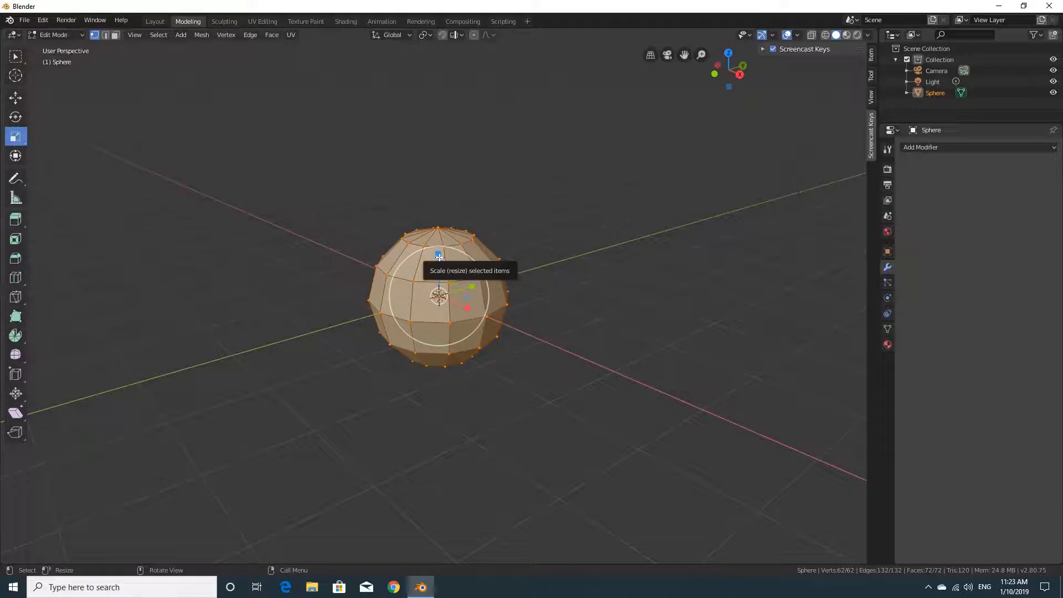
{"action": "left_click_drag", "start_coordinate": [438, 260], "coordinate": [433, 269]}
{"action": "middle_click_drag", "start_coordinate": [433, 270], "coordinate": [302, 280]}
{"action": "scroll", "coordinate": [301, 280], "scroll_direction": "up", "scroll_amount": 3}
{"action": "mouse_move", "coordinate": [233, 273]}
{"action": "middle_mouse_down"}
{"action": "mouse_move", "coordinate": [294, 256]}
{"action": "mouse_move", "coordinate": [240, 277]}
{"action": "middle_mouse_up"}
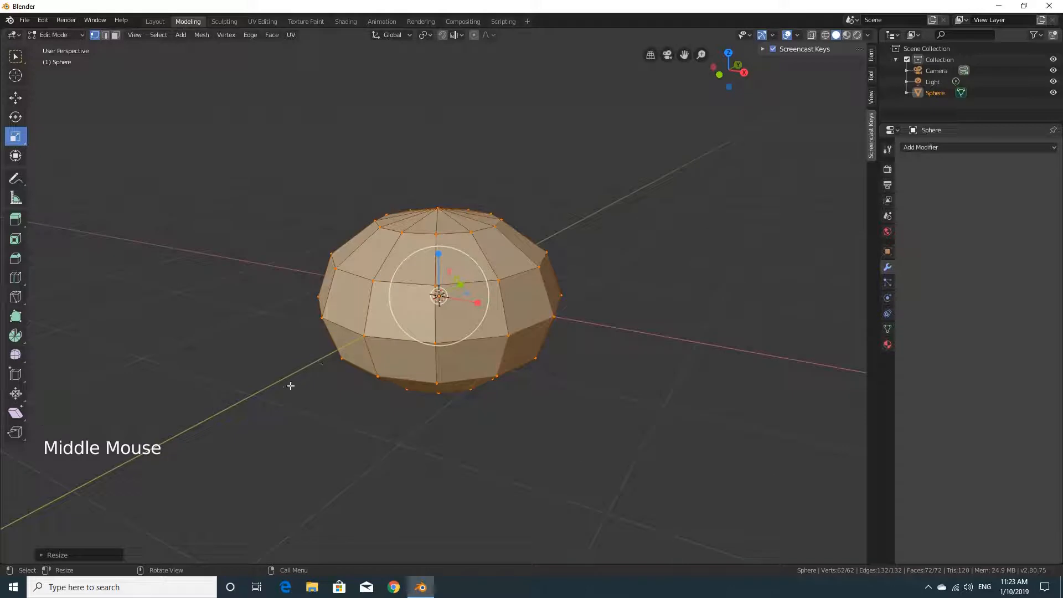
{"action": "scroll", "coordinate": [280, 382], "scroll_direction": "down", "scroll_amount": 3}
{"action": "middle_click_drag", "start_coordinate": [343, 374], "coordinate": [373, 349]}
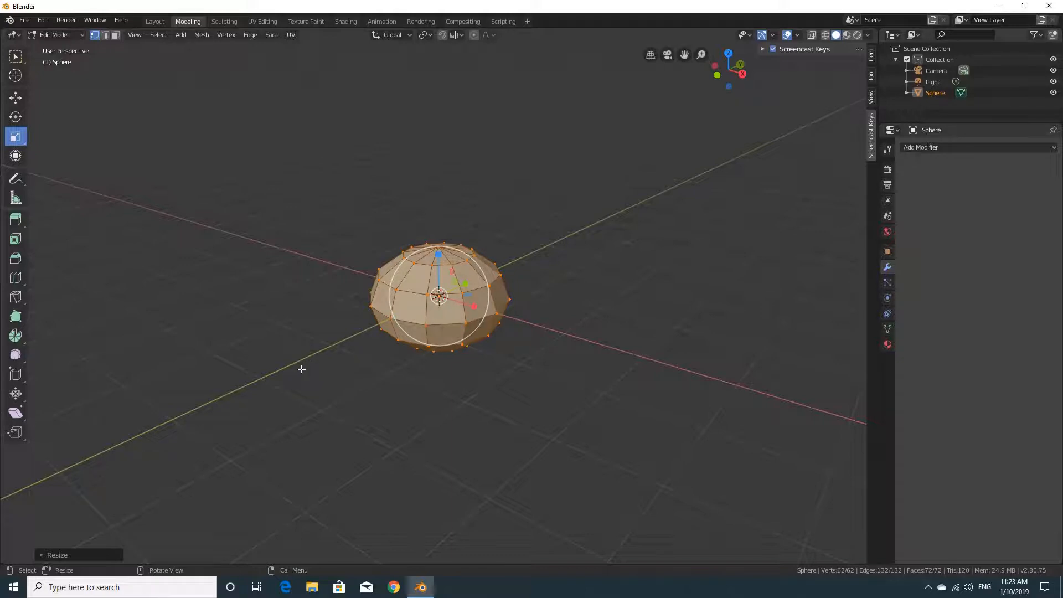
{"action": "middle_click_drag", "start_coordinate": [302, 368], "coordinate": [316, 353]}
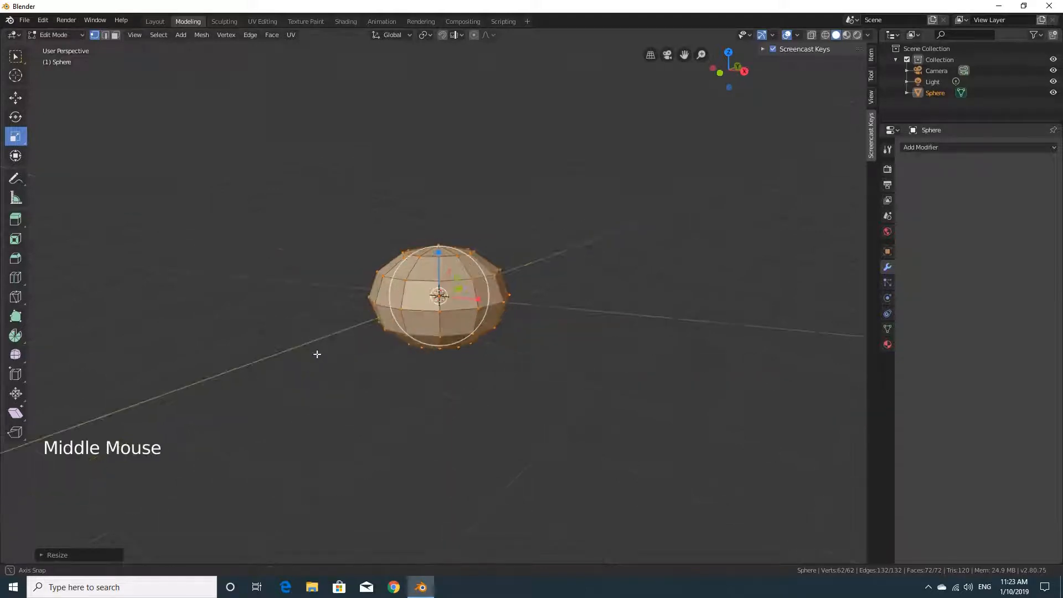
{"action": "scroll", "coordinate": [316, 353], "scroll_direction": "up", "scroll_amount": 2}
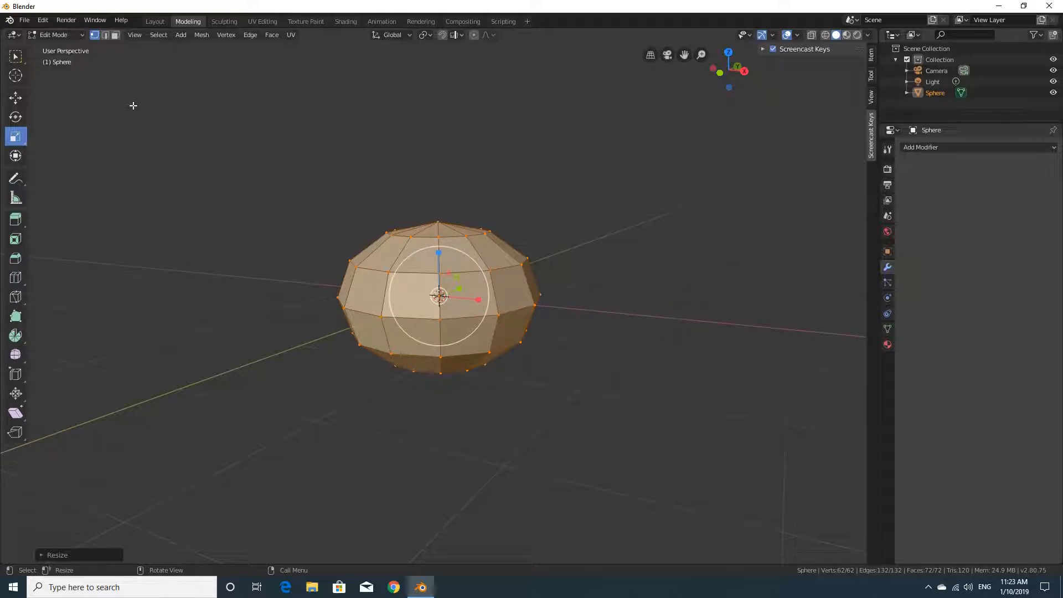
Step: Try the vertex, edge and face selection modes on the flattened sphere, ending in face selection
{"action": "left_click", "coordinate": [105, 35]}
{"action": "left_click", "coordinate": [115, 35]}
{"action": "left_click", "coordinate": [114, 36]}
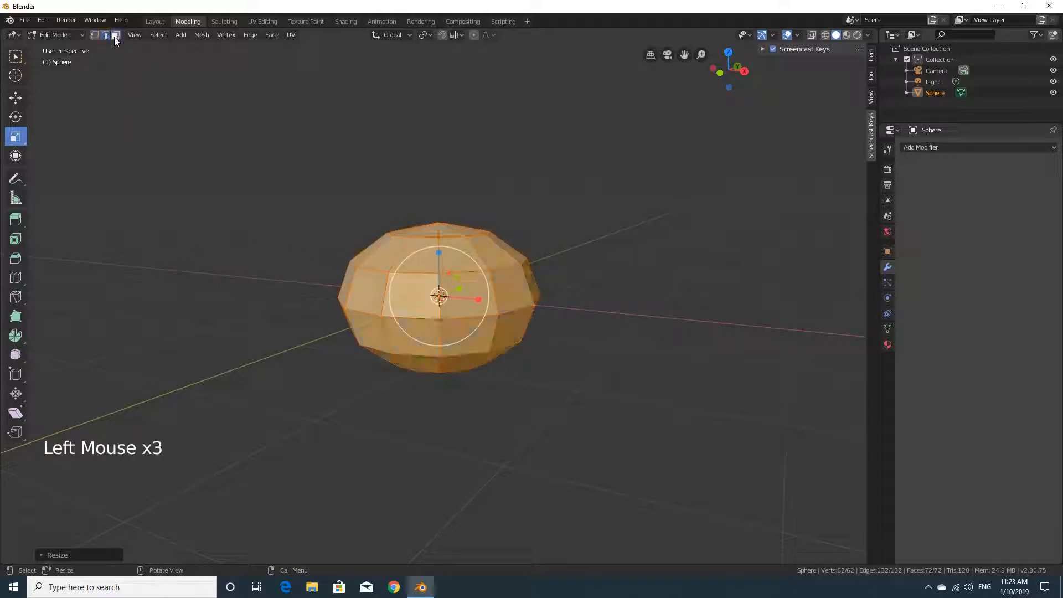
{"action": "left_click", "coordinate": [94, 36]}
{"action": "left_click", "coordinate": [105, 35]}
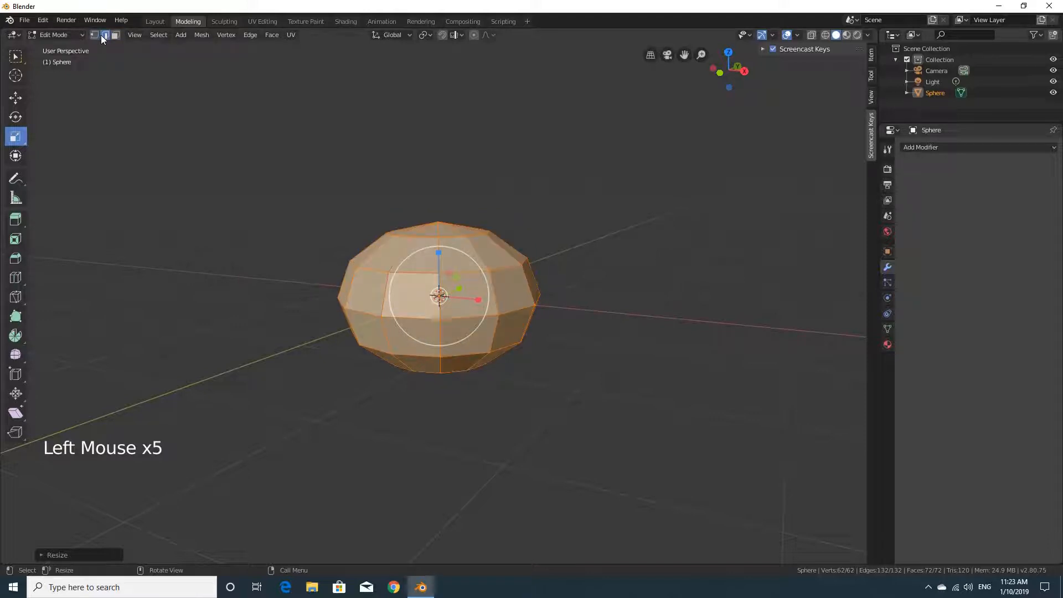
{"action": "left_click", "coordinate": [115, 35]}
{"action": "left_click", "coordinate": [95, 36]}
{"action": "left_click", "coordinate": [105, 35]}
{"action": "left_click", "coordinate": [115, 35]}
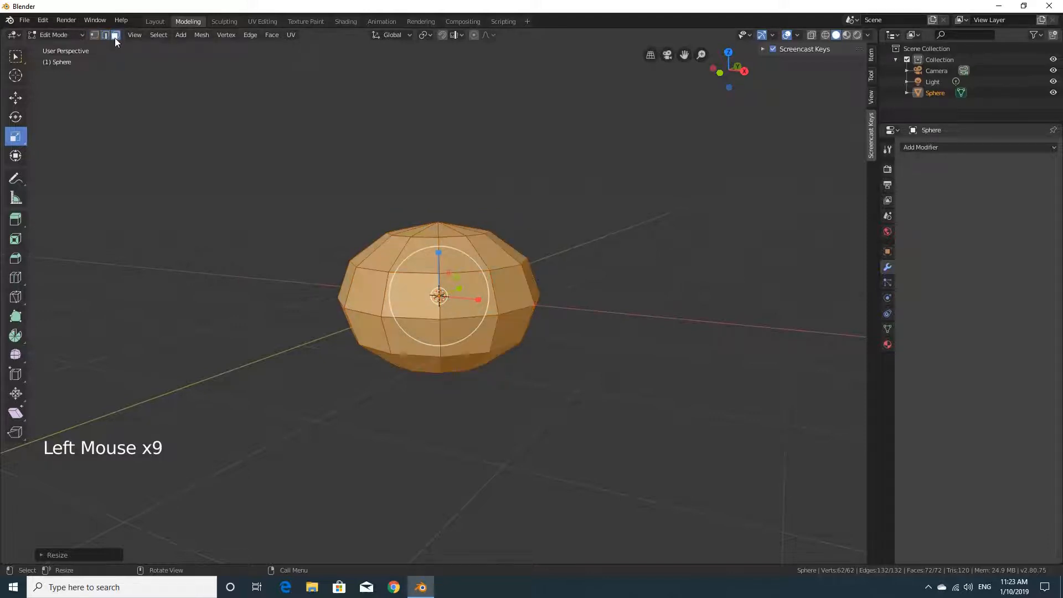
Step: Select single faces on the flattened sphere one after another, ending with one in the band just above its equator
{"action": "left_click", "coordinate": [384, 254]}
{"action": "left_click", "coordinate": [463, 252]}
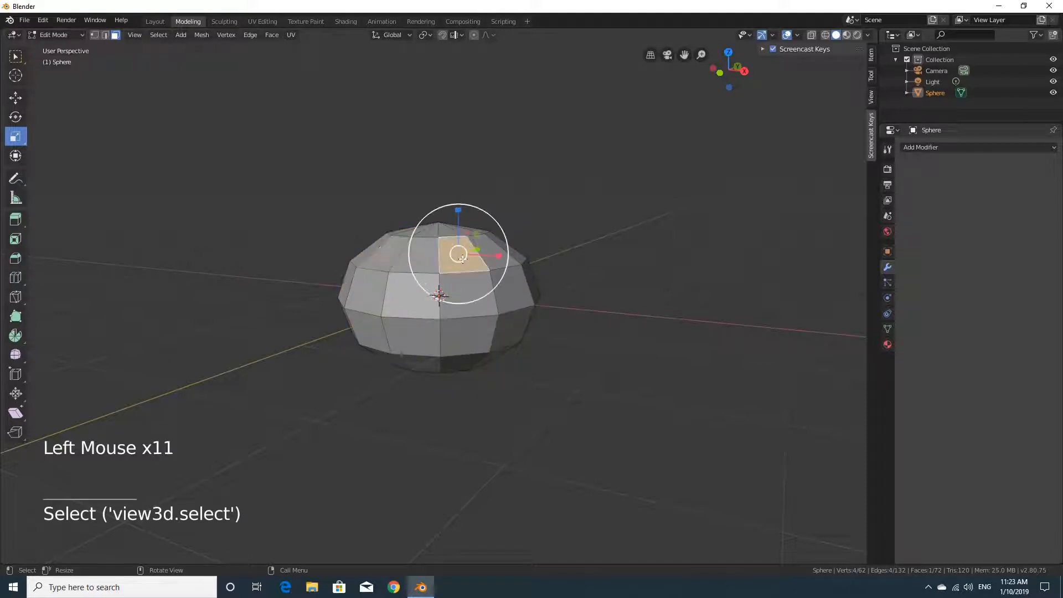
{"action": "left_click", "coordinate": [509, 289]}
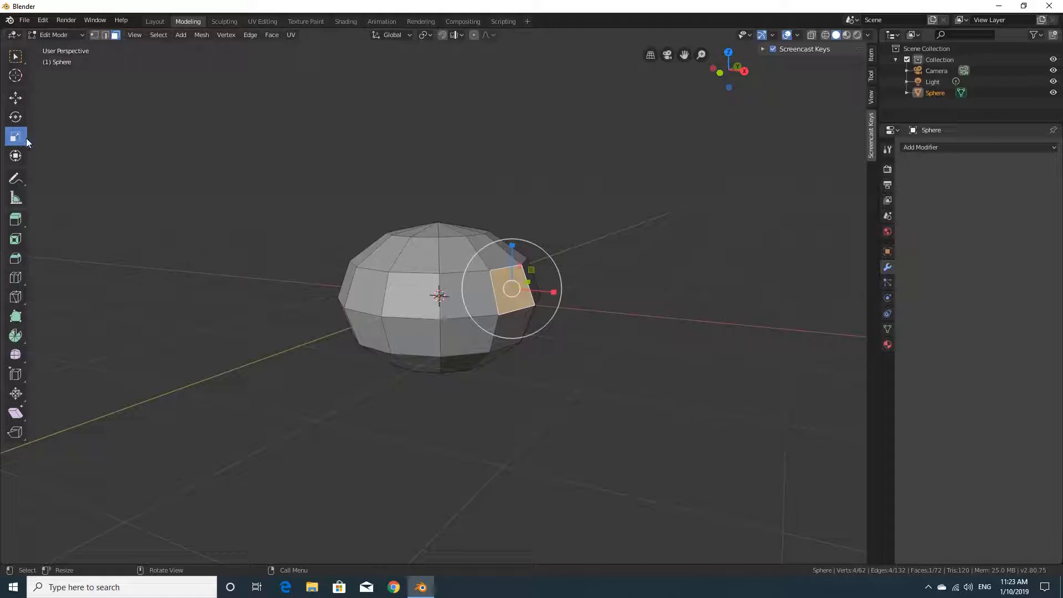
Step: Try the Move, Rotate and Scale tools on the selected face, then return to the Select Box tool
{"action": "left_click", "coordinate": [14, 59]}
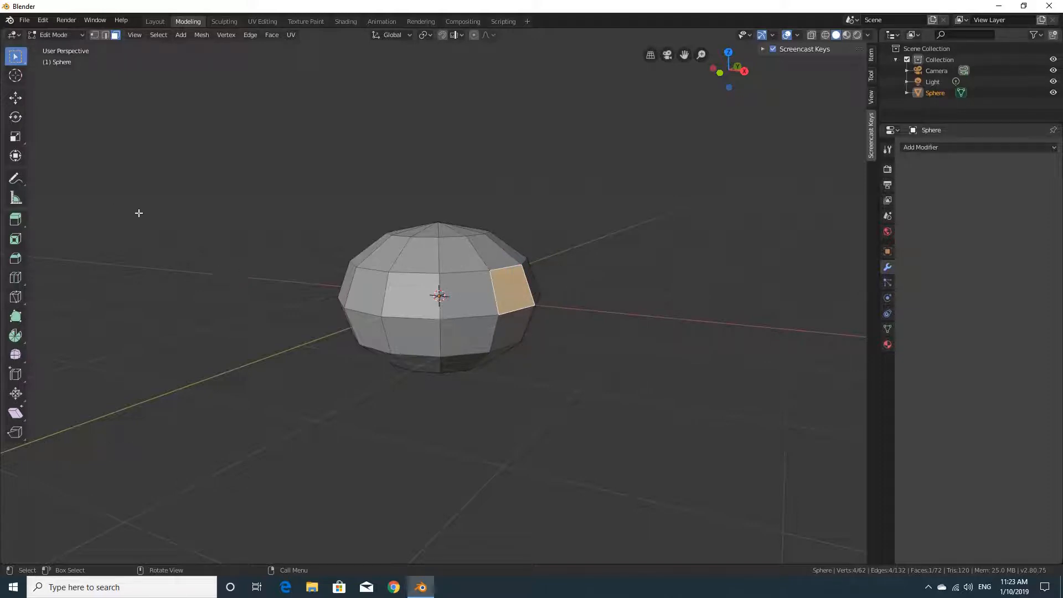
{"action": "left_click", "coordinate": [16, 98]}
{"action": "left_click", "coordinate": [16, 117]}
{"action": "left_click", "coordinate": [16, 136]}
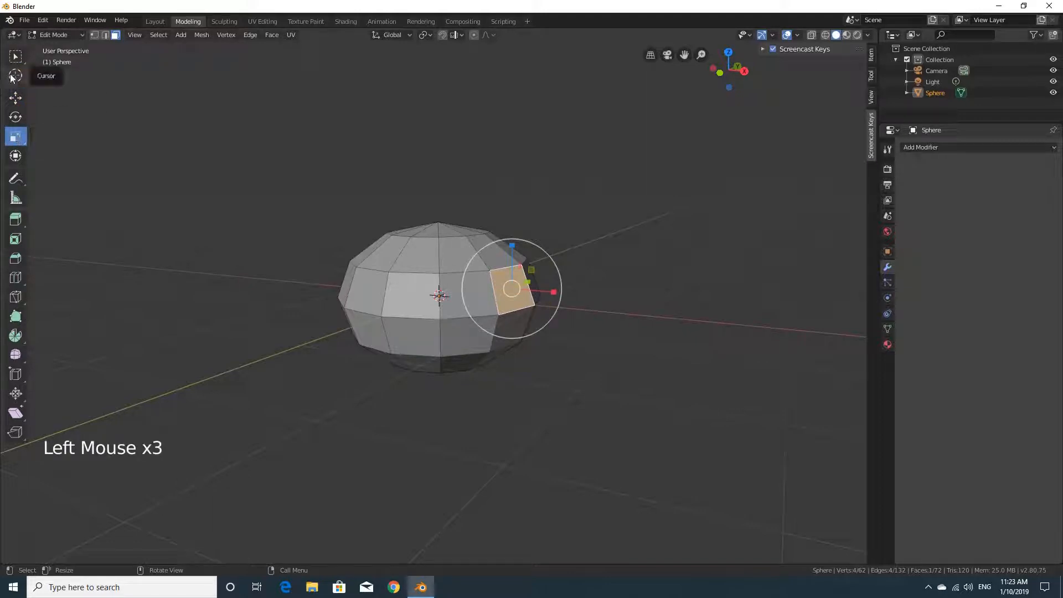
{"action": "left_click", "coordinate": [16, 57]}
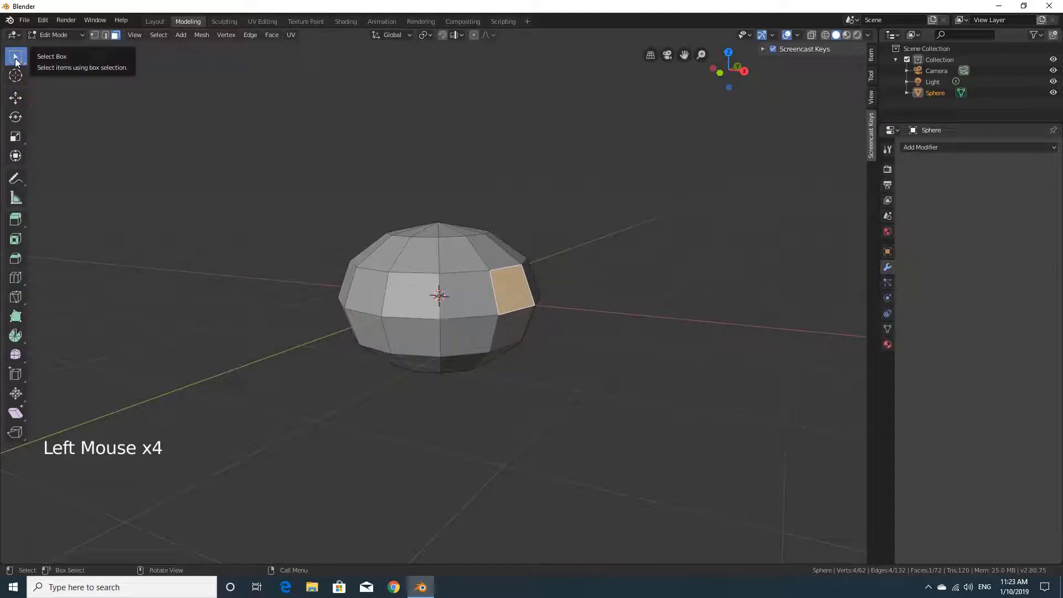
Step: Select the neighbouring face nearer the front, in the same band just above the sphere's equator
{"action": "middle_click_drag", "start_coordinate": [261, 322], "coordinate": [319, 347]}
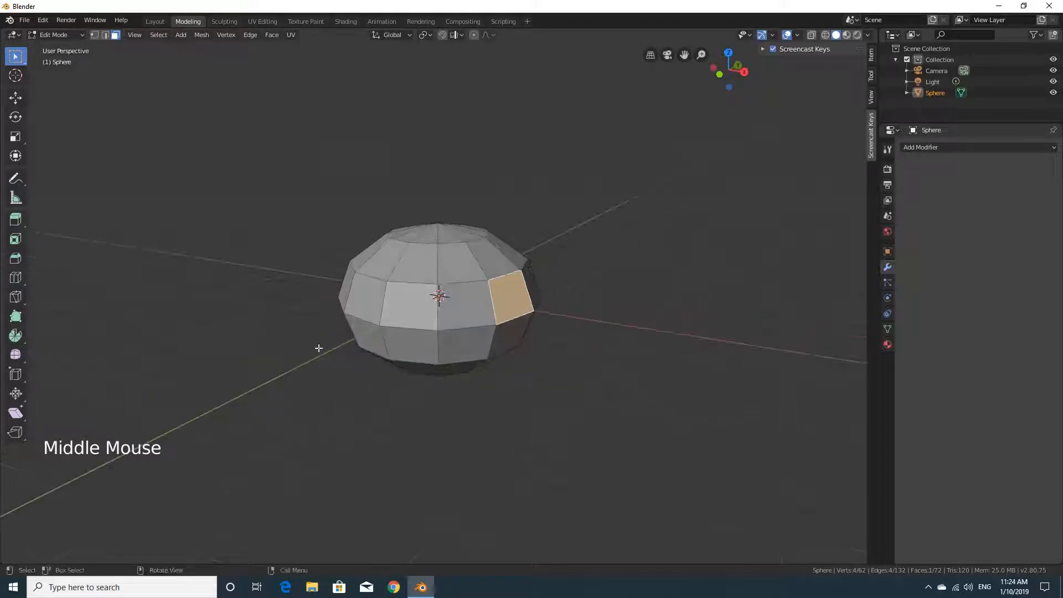
{"action": "left_click", "coordinate": [471, 304]}
{"action": "middle_click_drag", "start_coordinate": [471, 303], "coordinate": [343, 353]}
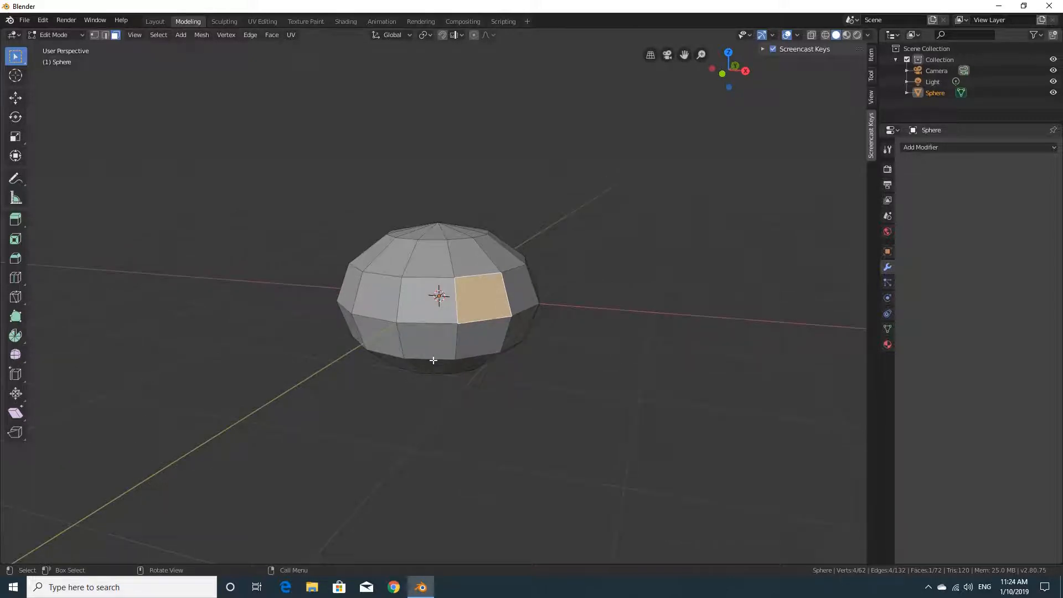
{"action": "middle_click_drag", "start_coordinate": [471, 367], "coordinate": [495, 359]}
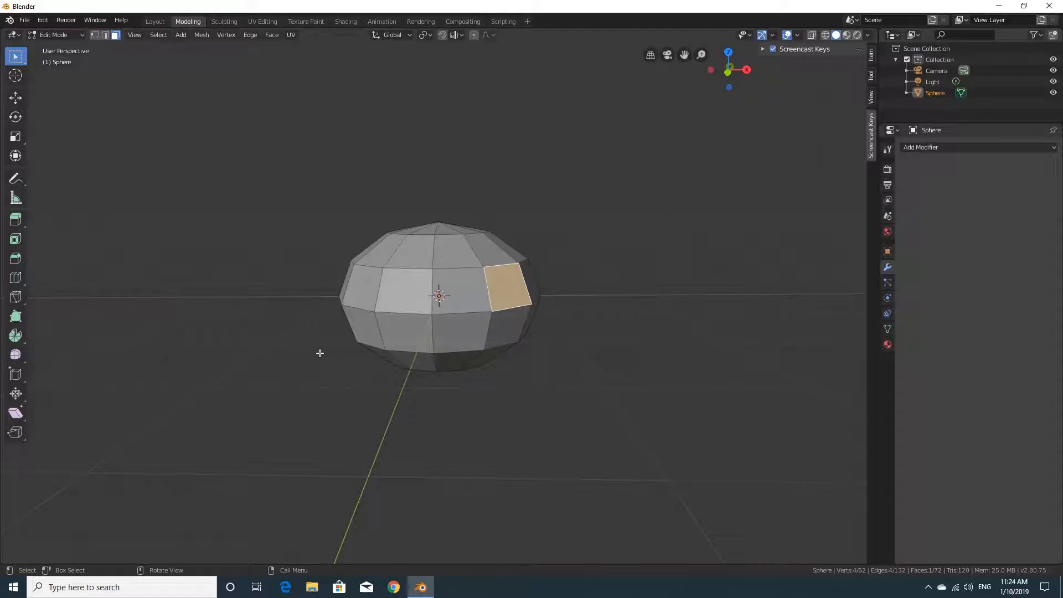
{"action": "middle_click_drag", "start_coordinate": [317, 351], "coordinate": [405, 406]}
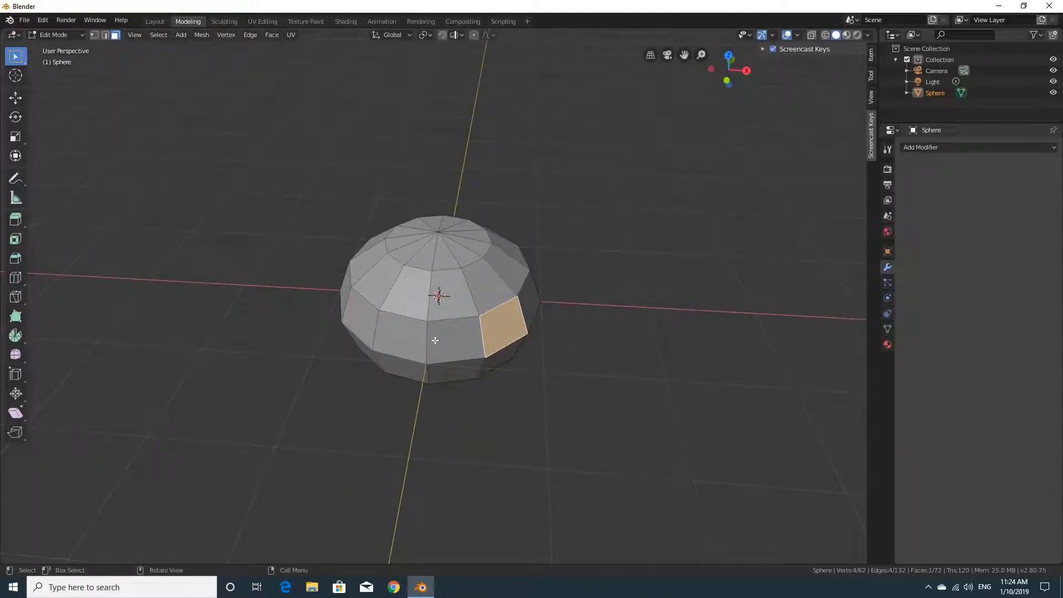
Step: Look through the sphere's object properties and the world properties, then return to its modifier settings
{"action": "middle_click_drag", "start_coordinate": [347, 363], "coordinate": [505, 417]}
{"action": "middle_click", "coordinate": [505, 417]}
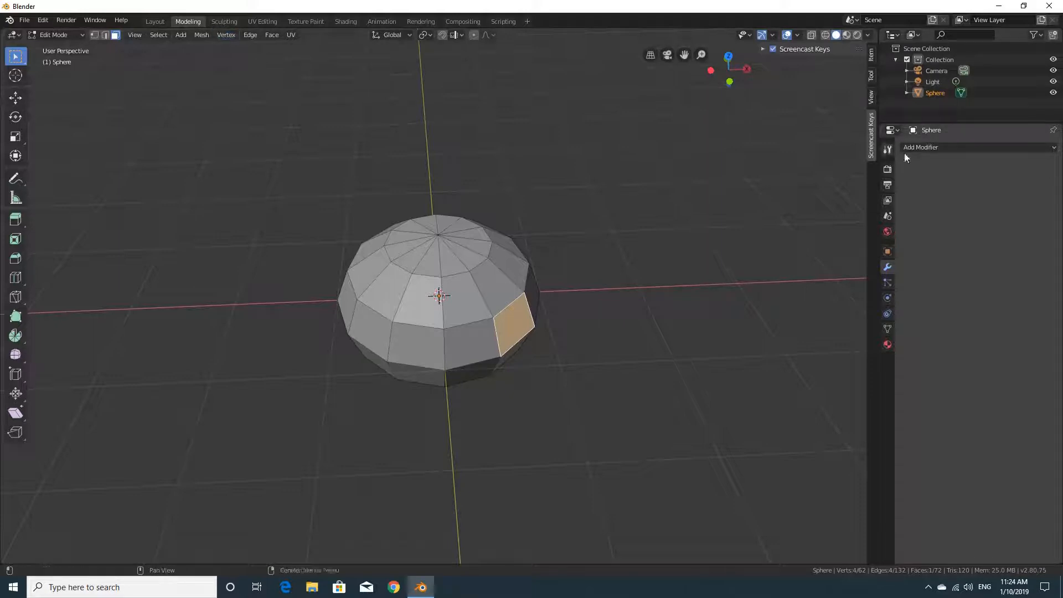
{"action": "left_click", "coordinate": [888, 268]}
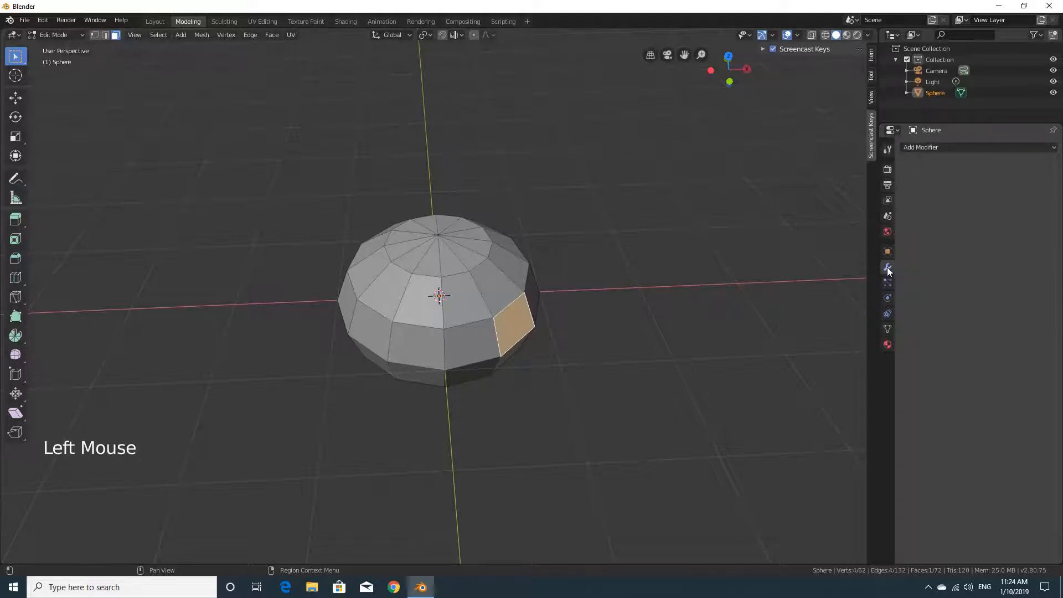
{"action": "left_click", "coordinate": [886, 251]}
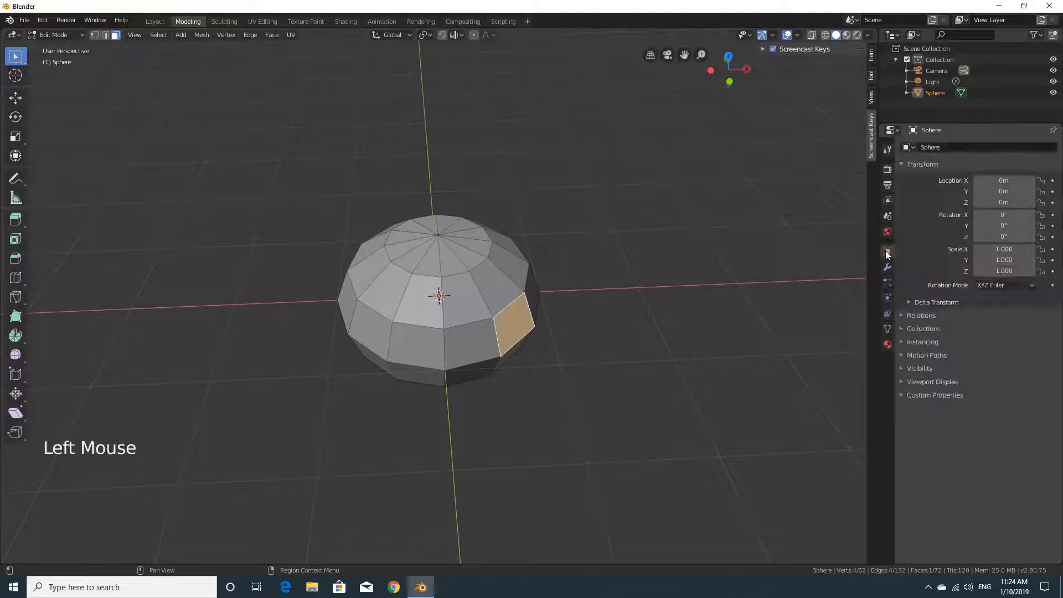
{"action": "left_click", "coordinate": [887, 232]}
{"action": "left_click", "coordinate": [887, 266]}
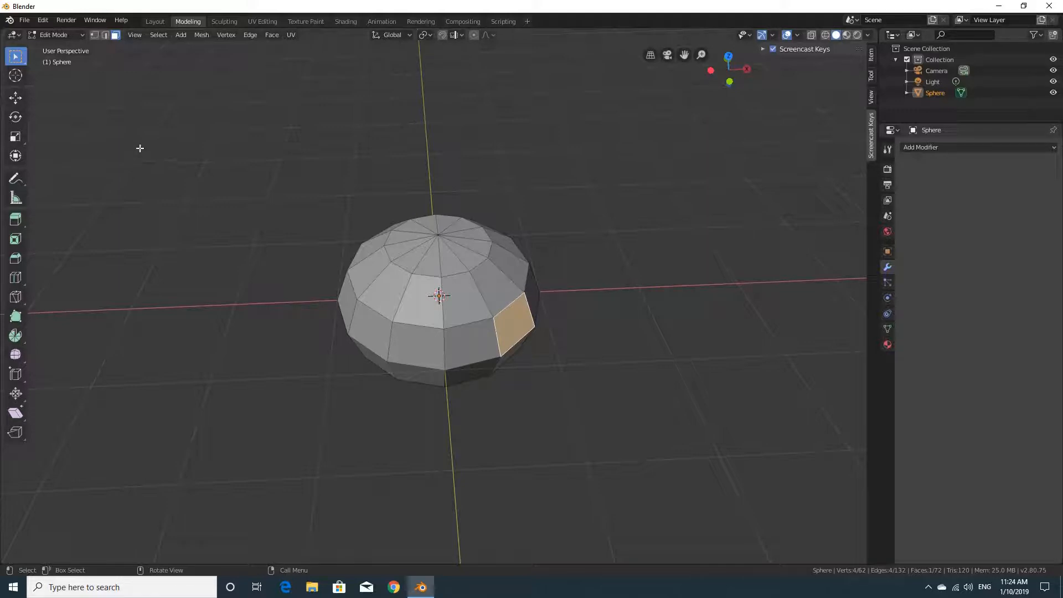
Step: Switch to vertex selection, pick four neighbouring vertices on the sphere's upper ring, then box-select the visible vertices of its negative X half
{"action": "left_click", "coordinate": [94, 37]}
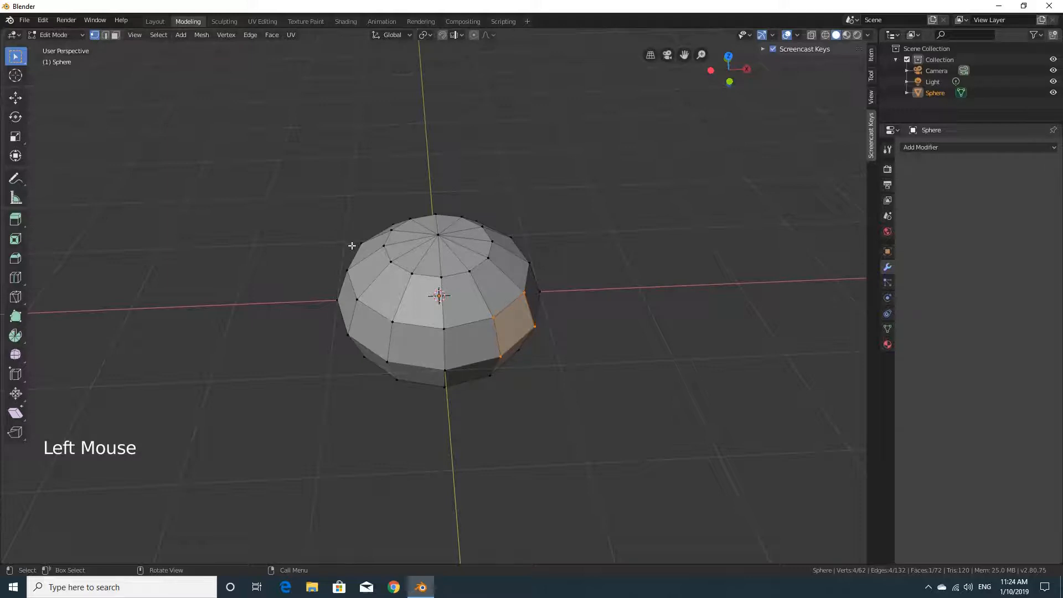
{"action": "left_click", "coordinate": [411, 272]}
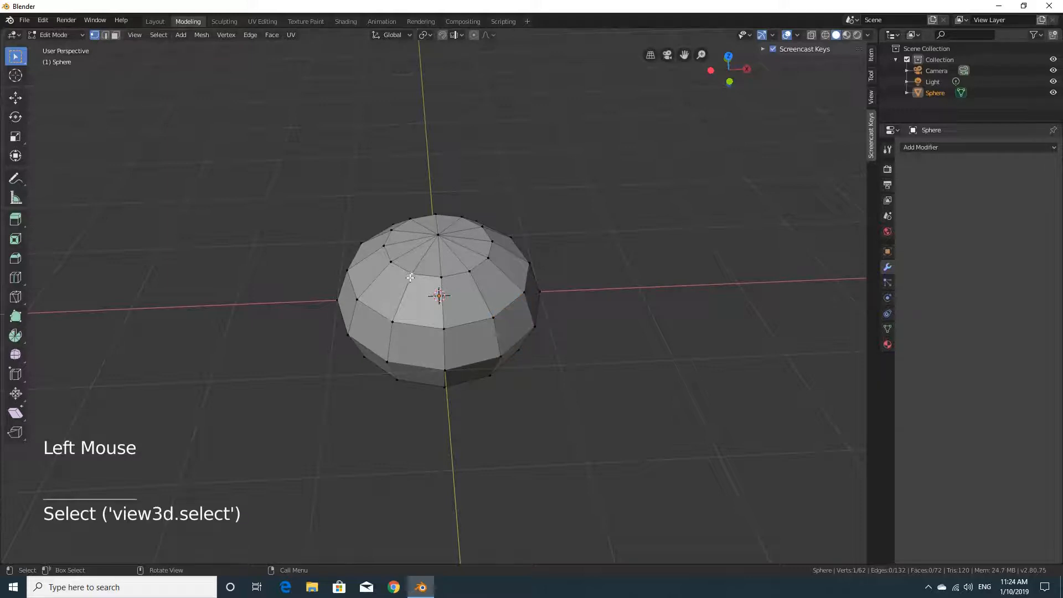
{"action": "left_click", "coordinate": [391, 261], "text": "shift"}
{"action": "left_click", "coordinate": [386, 247], "text": "shift"}
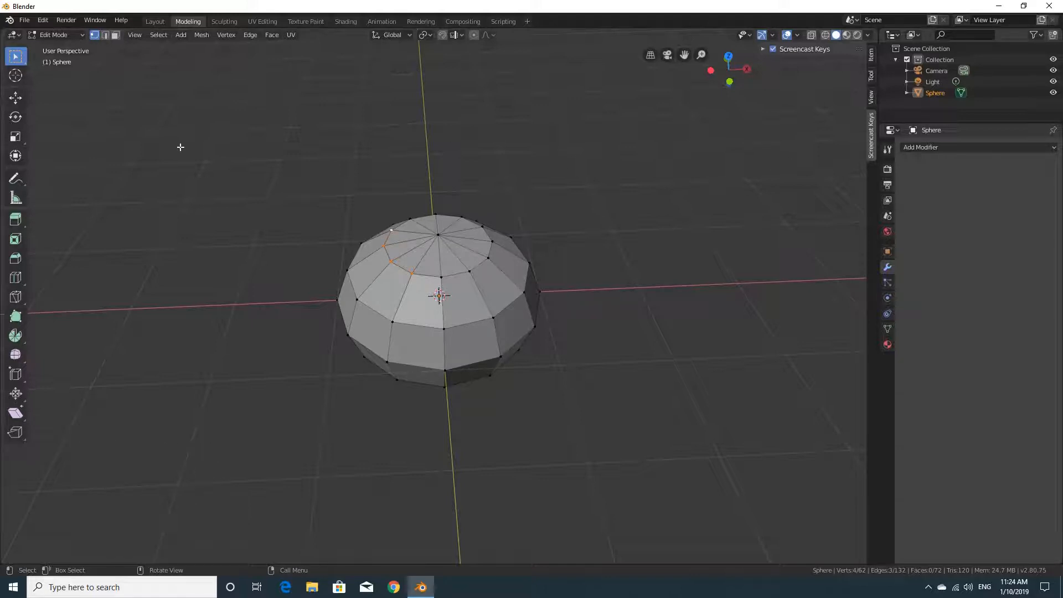
{"action": "left_click_drag", "start_coordinate": [262, 166], "coordinate": [430, 420]}
{"action": "mouse_move", "coordinate": [581, 365]}
{"action": "middle_mouse_down"}
{"action": "mouse_move", "coordinate": [746, 271]}
{"action": "mouse_move", "coordinate": [712, 308]}
{"action": "mouse_move", "coordinate": [578, 369]}
{"action": "middle_mouse_up"}
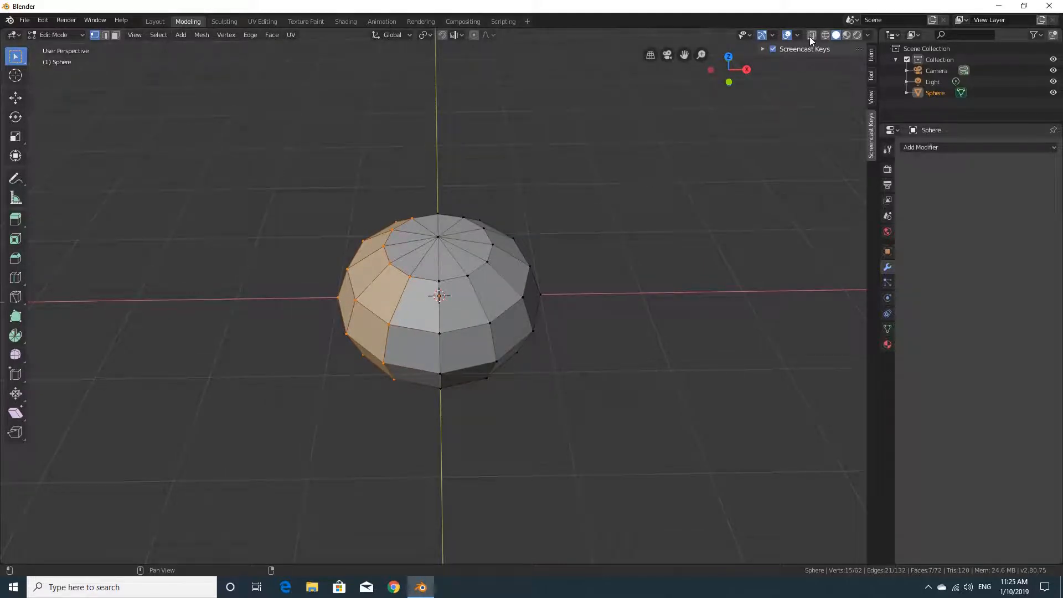
Step: With the sidebar hidden and X-ray on, delete all vertices in the sphere's negative X half, including those at the back
{"action": "left_click_drag", "start_coordinate": [754, 51], "coordinate": [880, 52]}
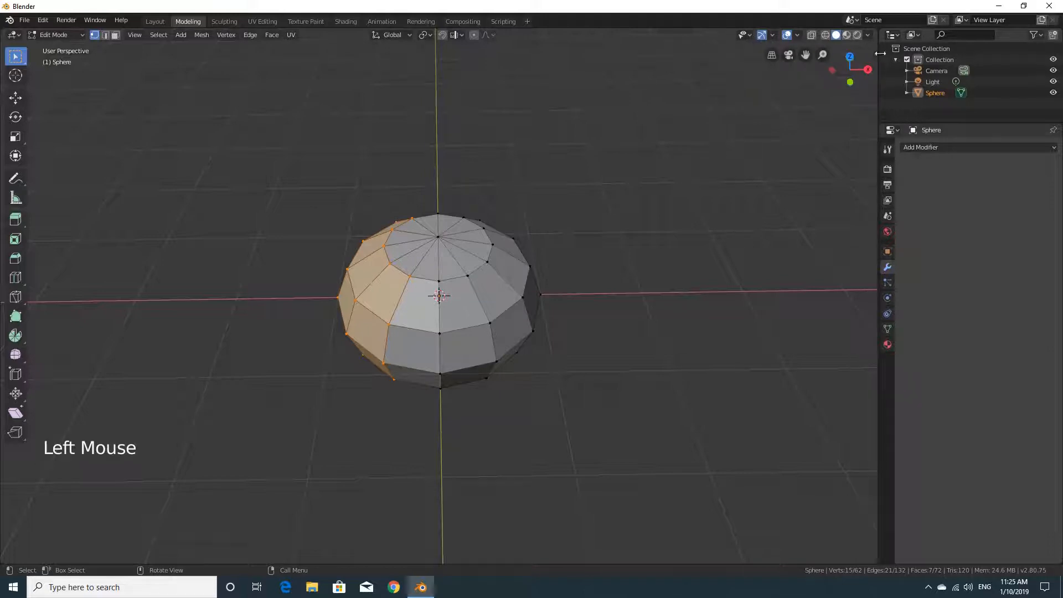
{"action": "left_click", "coordinate": [811, 36]}
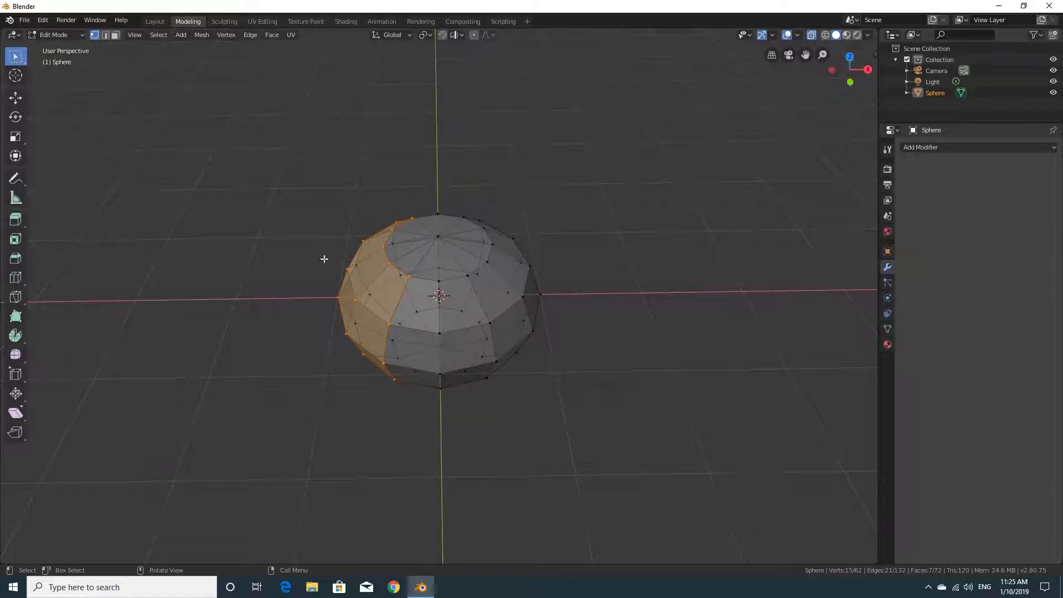
{"action": "left_click", "coordinate": [318, 241]}
{"action": "key", "text": "b"}
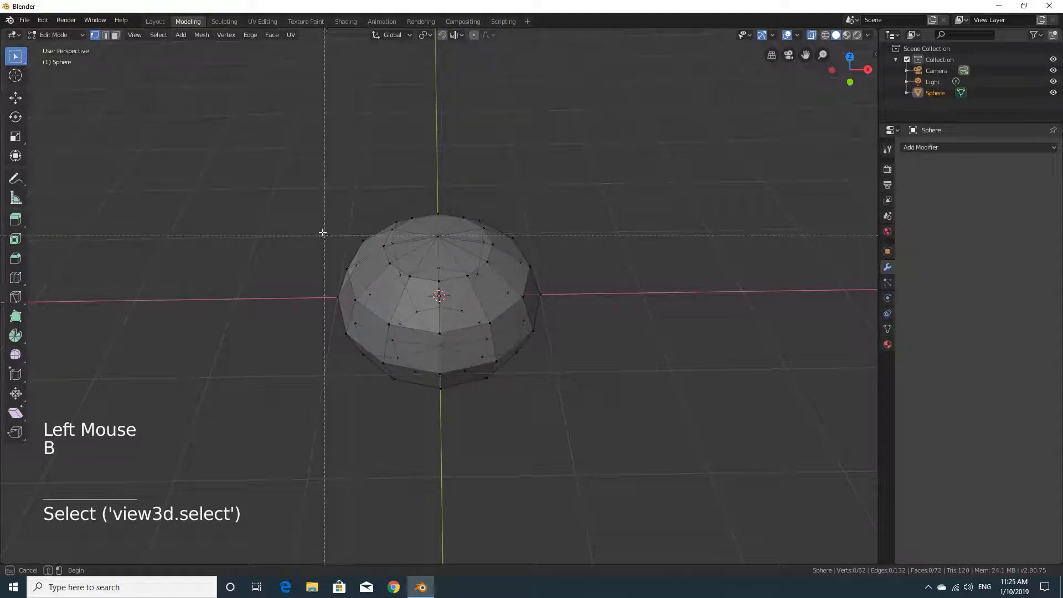
{"action": "left_click_drag", "start_coordinate": [301, 177], "coordinate": [429, 459]}
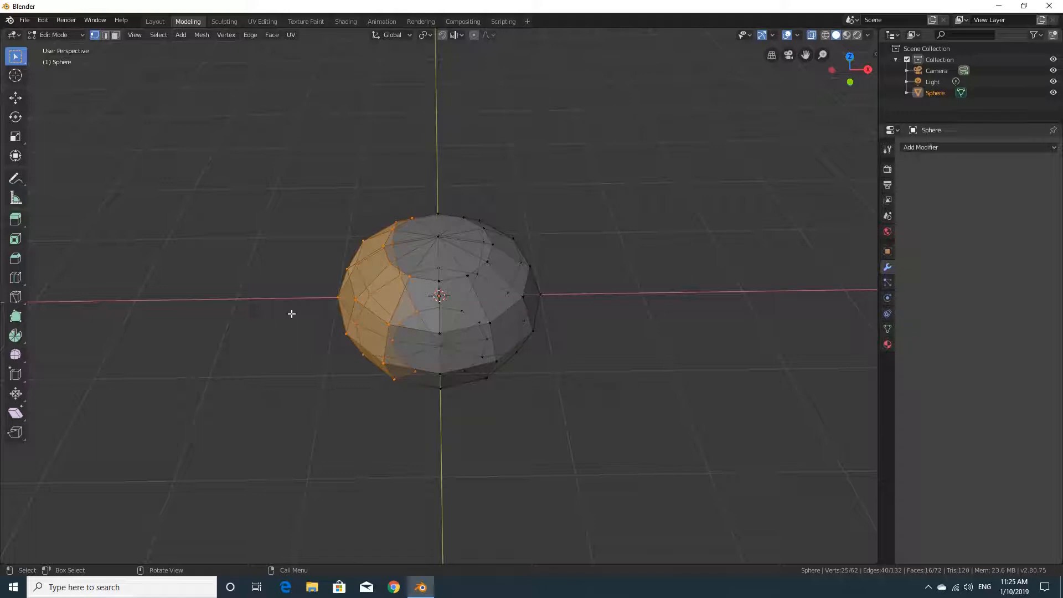
{"action": "key", "text": "x"}
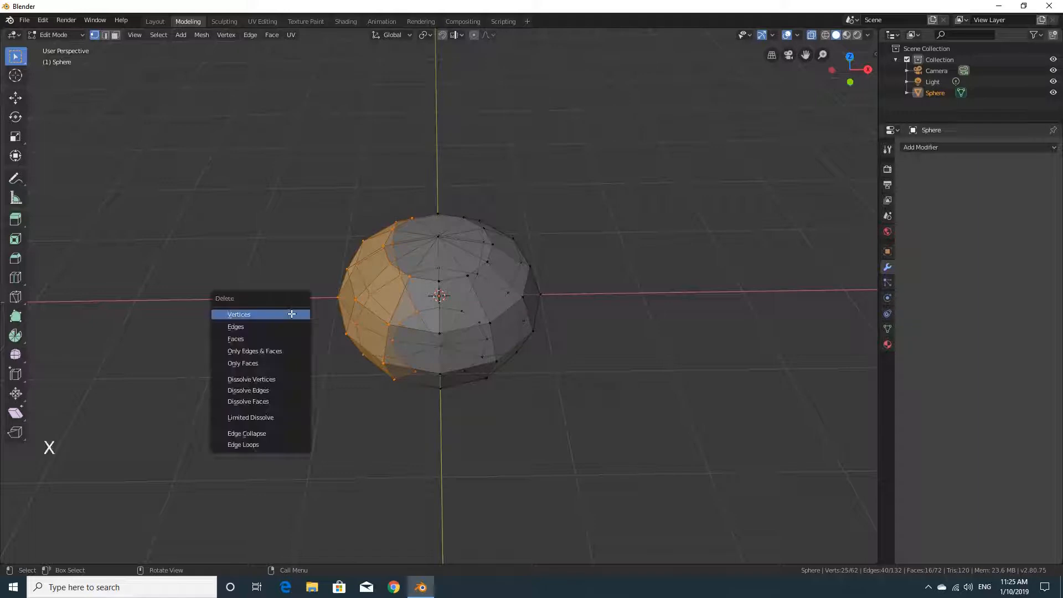
{"action": "left_click", "coordinate": [261, 315]}
{"action": "mouse_move", "coordinate": [612, 375]}
{"action": "middle_mouse_down"}
{"action": "mouse_move", "coordinate": [640, 343]}
{"action": "mouse_move", "coordinate": [624, 357]}
{"action": "middle_mouse_up"}
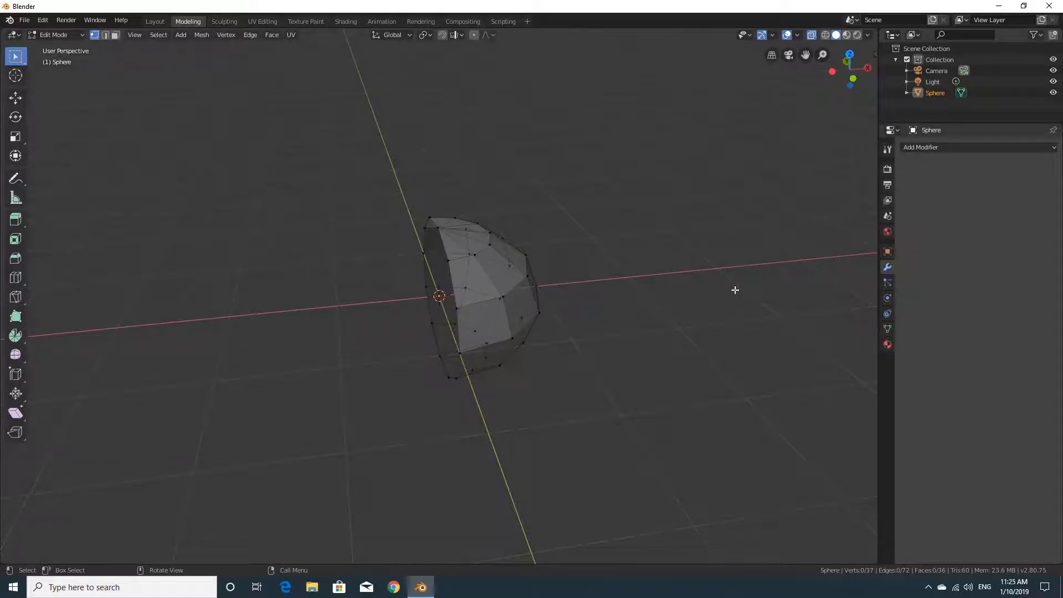
Step: Add a Mirror modifier across the X axis to the half sphere and enable Clipping
{"action": "middle_click_drag", "start_coordinate": [734, 290], "coordinate": [719, 294]}
{"action": "left_click", "coordinate": [924, 150]}
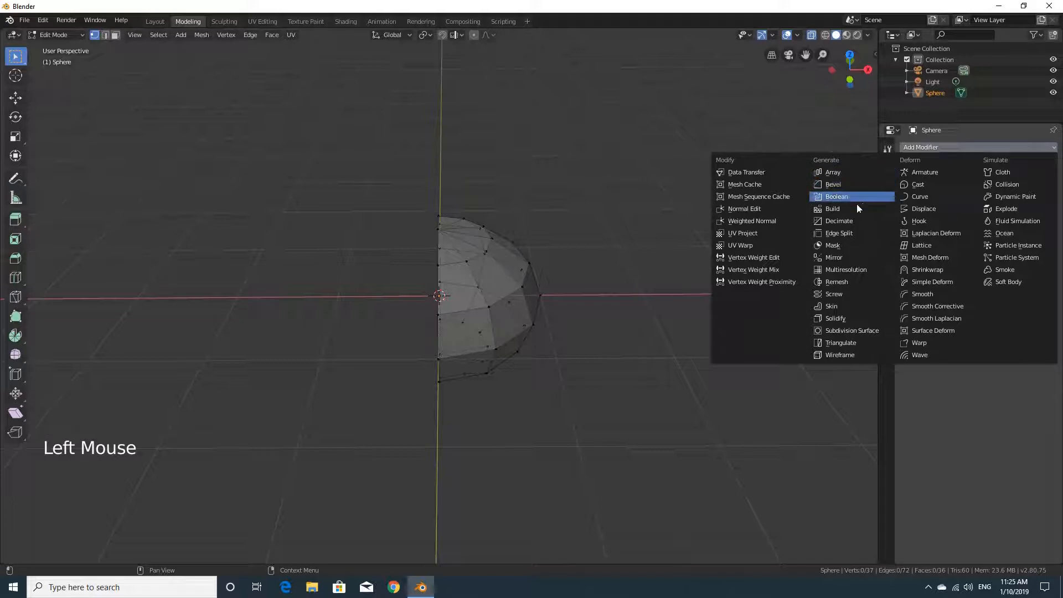
{"action": "left_click", "coordinate": [836, 259]}
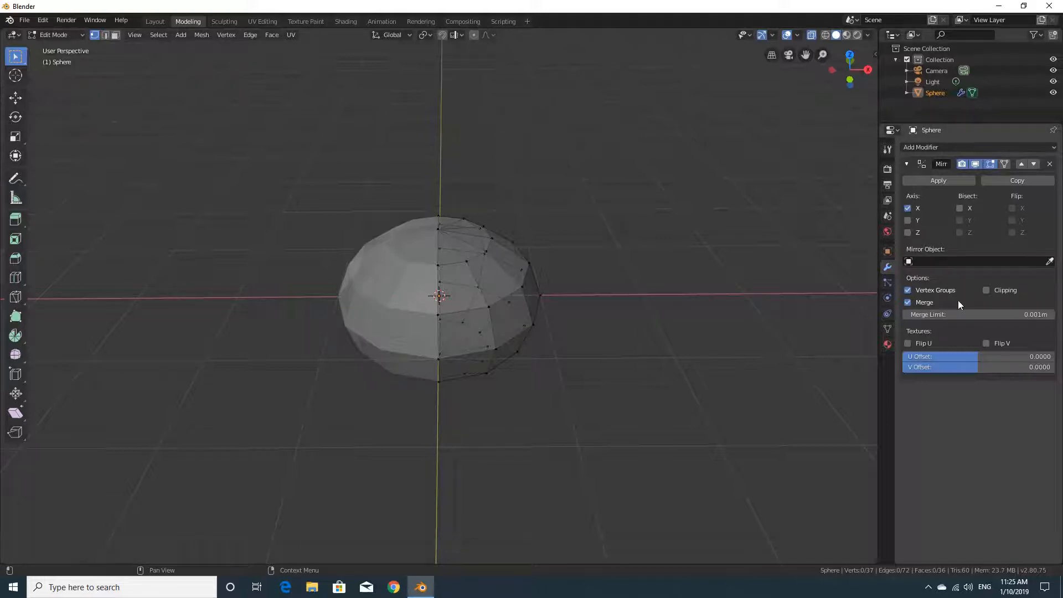
{"action": "left_click", "coordinate": [985, 291]}
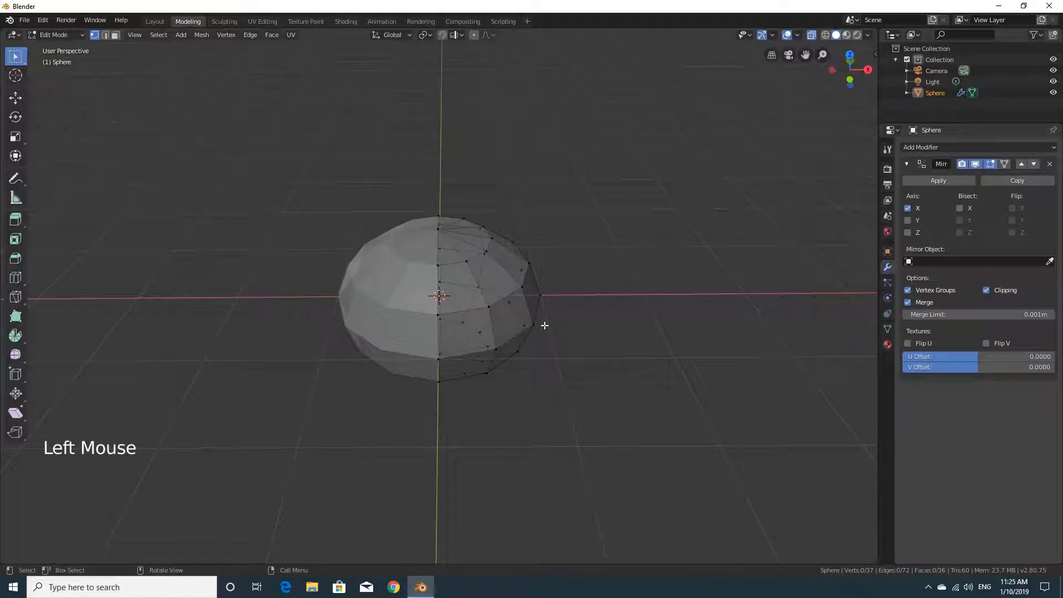
Step: Try moving a seam vertex and its neighbour towards the mirror plane with Clipping on, then cancel the move
{"action": "left_click", "coordinate": [439, 312]}
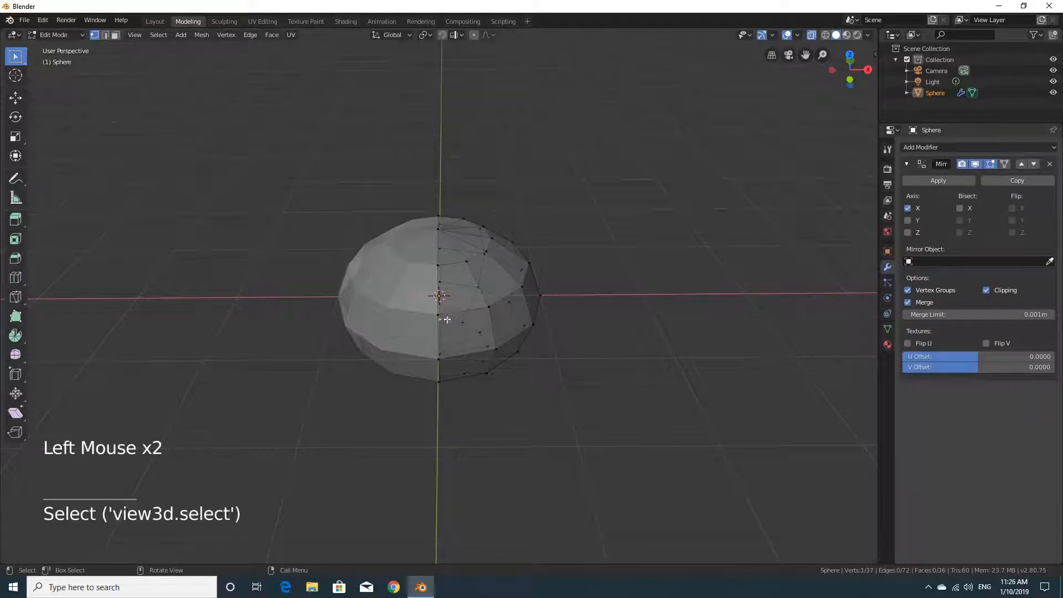
{"action": "left_click", "coordinate": [439, 315]}
{"action": "key", "text": "g"}
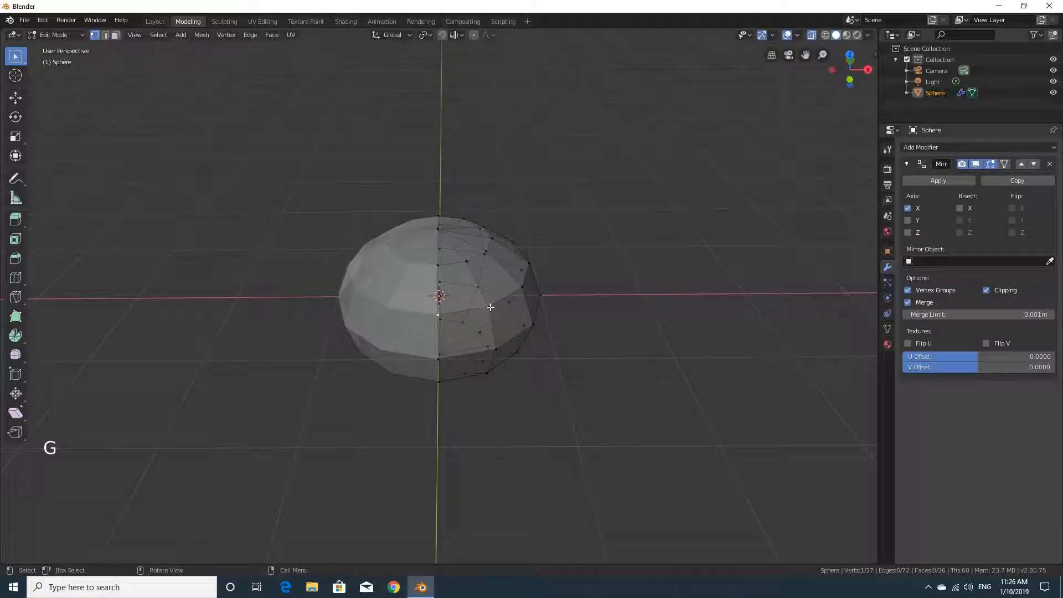
{"action": "left_click", "coordinate": [488, 307]}
{"action": "key", "text": "g"}
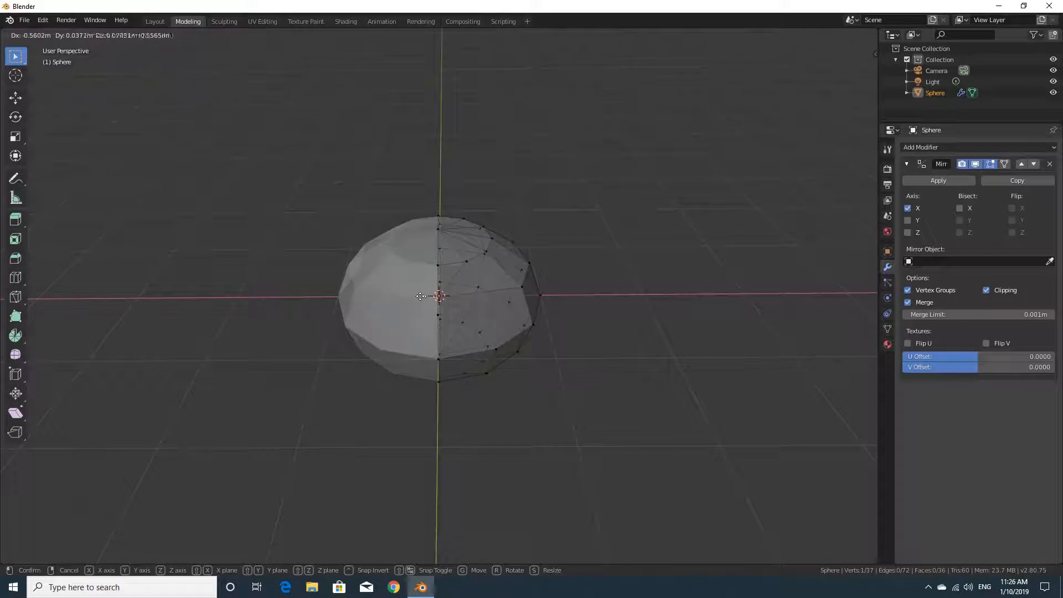
{"action": "right_click", "coordinate": [480, 310]}
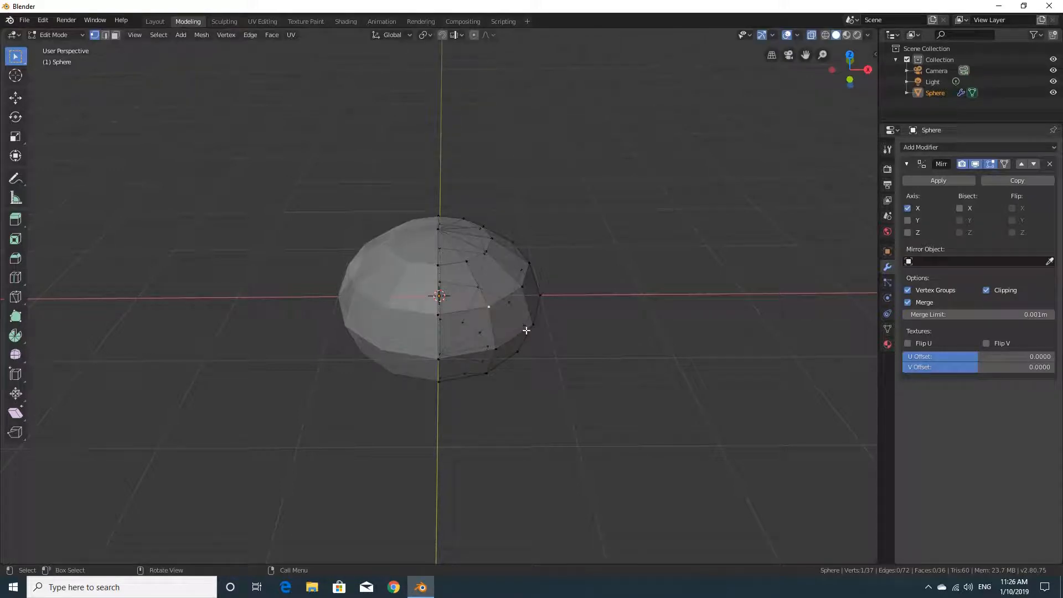
Step: Try moving the selected vertex across the mirror plane with Clipping off, then cancel the move and re-enable Clipping
{"action": "left_click", "coordinate": [987, 290]}
{"action": "key", "text": "g"}
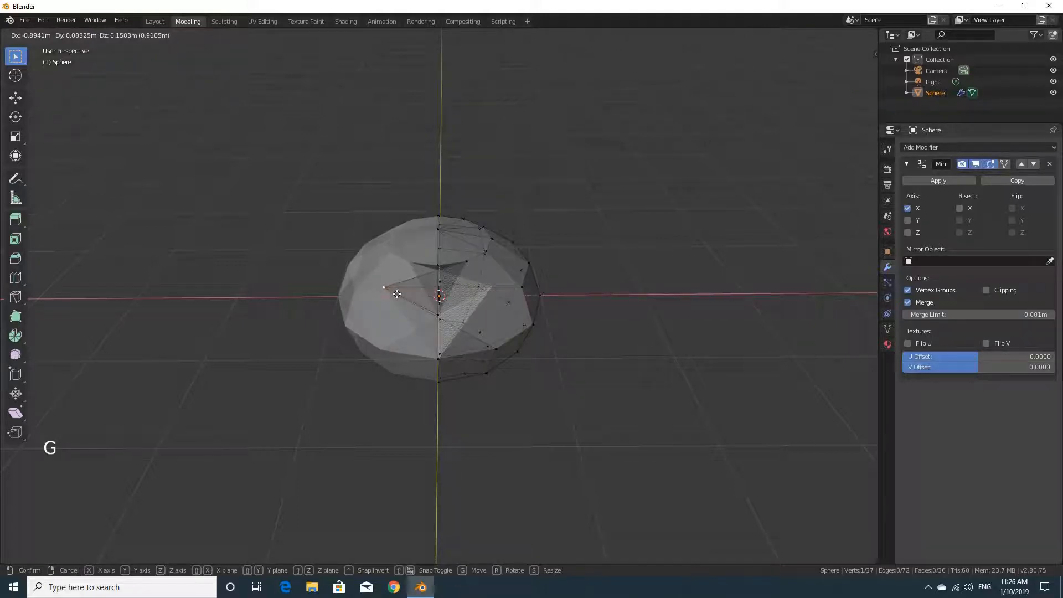
{"action": "key", "text": "Escape"}
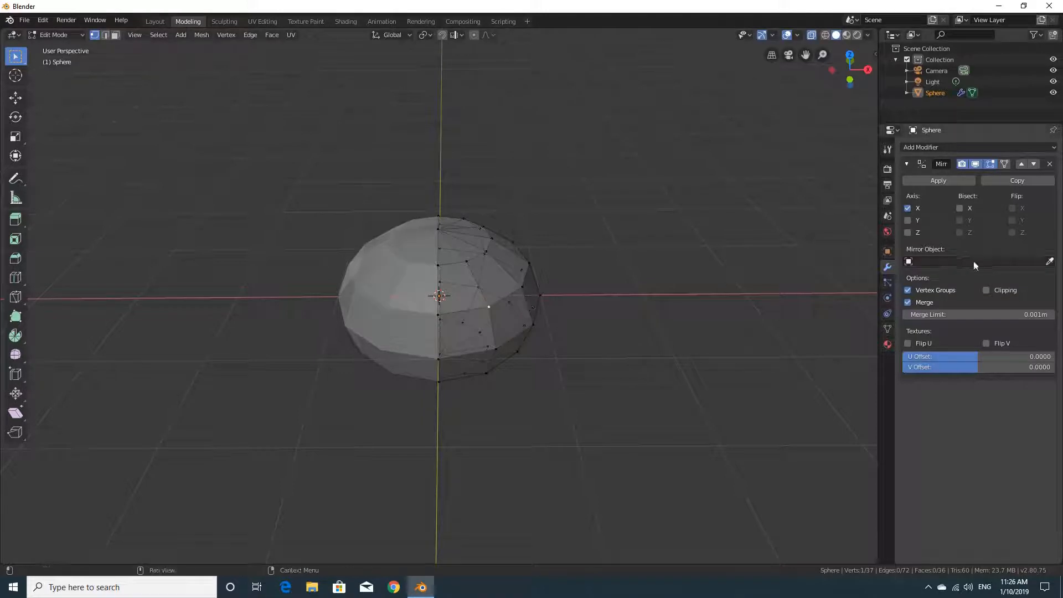
{"action": "left_click", "coordinate": [986, 290]}
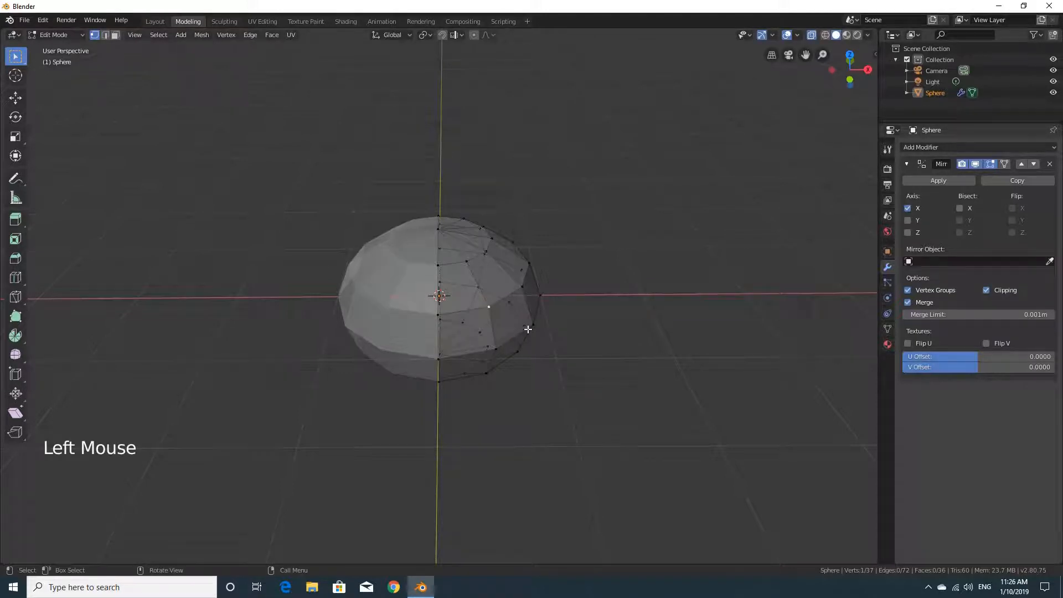
Step: Cycle through the vertex, edge and face selection modes on the mirrored sphere, ending in face selection
{"action": "scroll", "coordinate": [532, 324], "scroll_direction": "up", "scroll_amount": 2}
{"action": "middle_click_drag", "start_coordinate": [553, 318], "coordinate": [609, 338]}
{"action": "scroll", "coordinate": [575, 324], "scroll_direction": "down", "scroll_amount": 2}
{"action": "scroll", "coordinate": [585, 322], "scroll_direction": "up", "scroll_amount": 1}
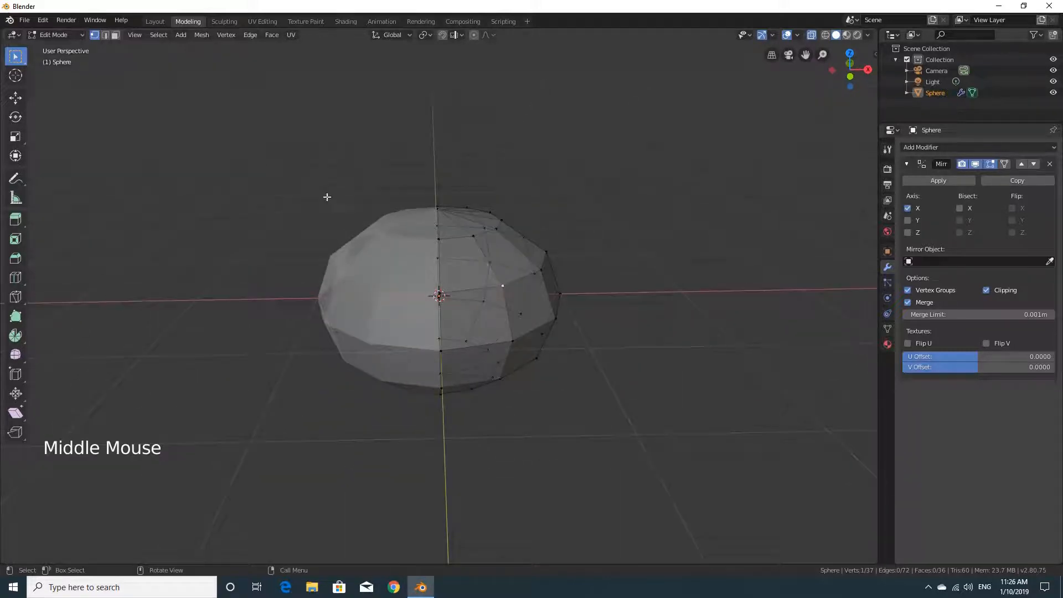
{"action": "left_click", "coordinate": [95, 35]}
{"action": "left_click", "coordinate": [102, 36]}
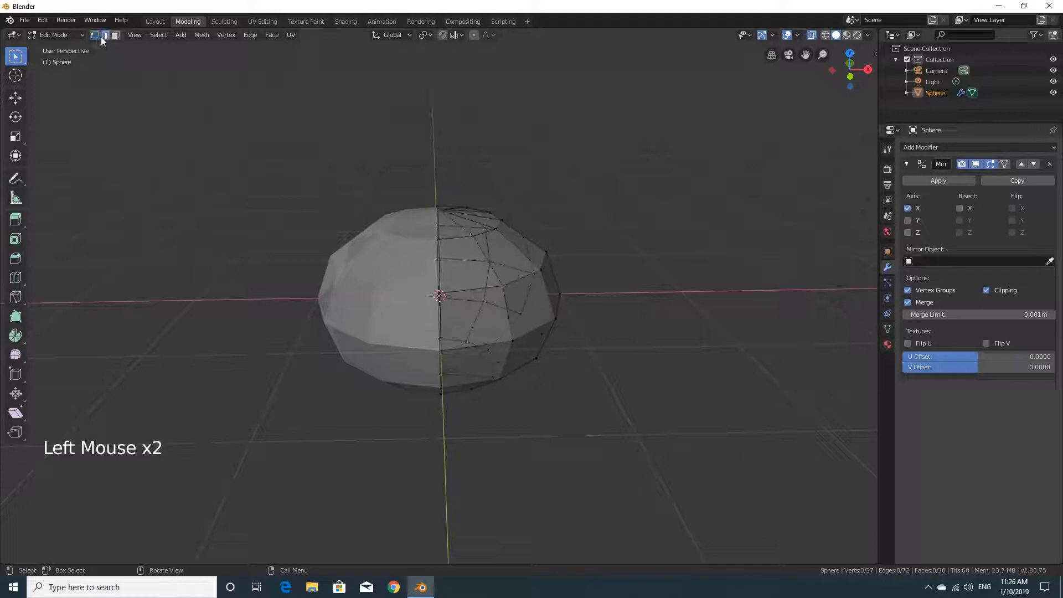
{"action": "left_click", "coordinate": [114, 37]}
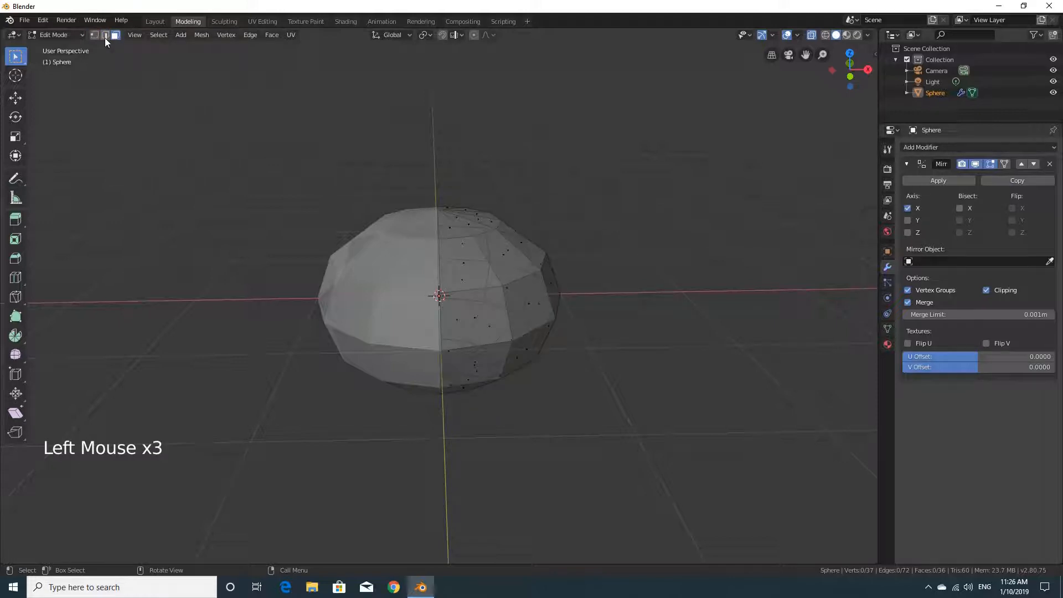
{"action": "left_click", "coordinate": [94, 36]}
{"action": "left_click", "coordinate": [105, 36]}
{"action": "left_click", "coordinate": [115, 36]}
Step: Turn off X-ray and select the second face from the seam on the positive X side, just above the equator
{"action": "left_click", "coordinate": [811, 35]}
{"action": "middle_click_drag", "start_coordinate": [669, 256], "coordinate": [636, 303]}
{"action": "left_click", "coordinate": [533, 298]}
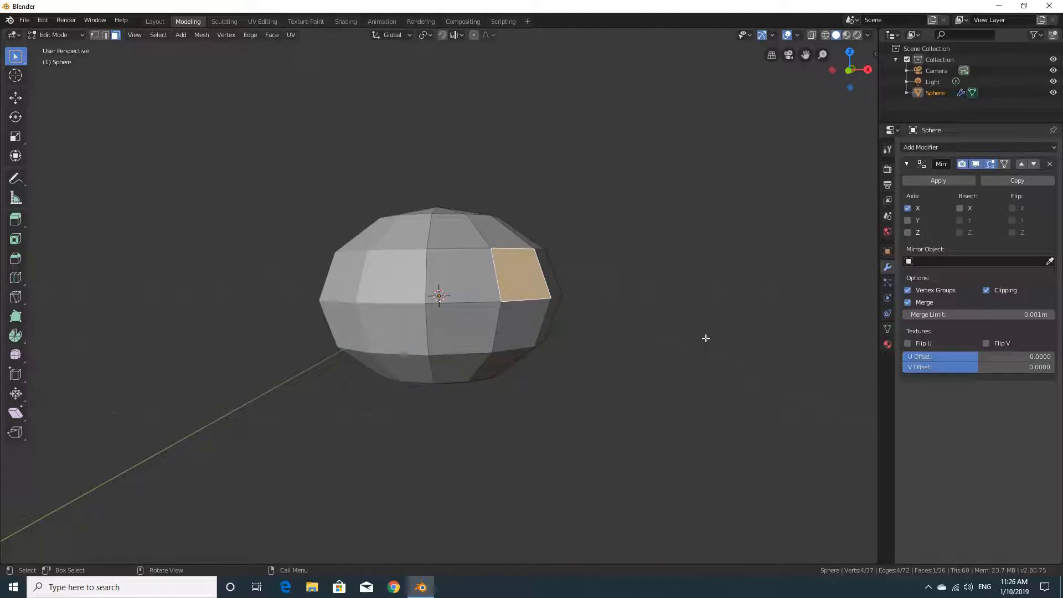
{"action": "middle_click_drag", "start_coordinate": [700, 334], "coordinate": [638, 320]}
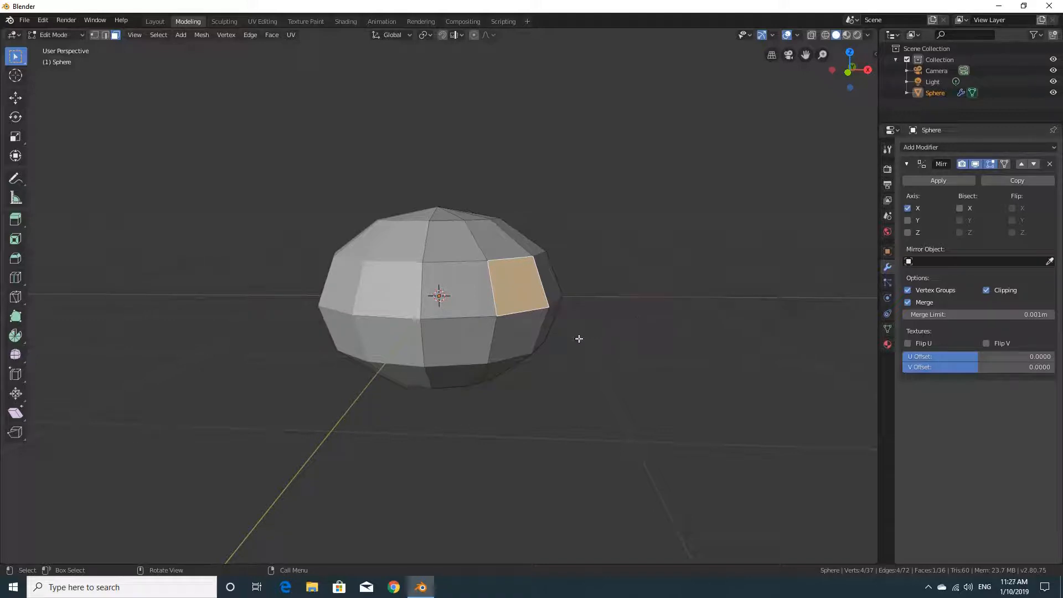
{"action": "middle_click_drag", "start_coordinate": [579, 338], "coordinate": [580, 339]}
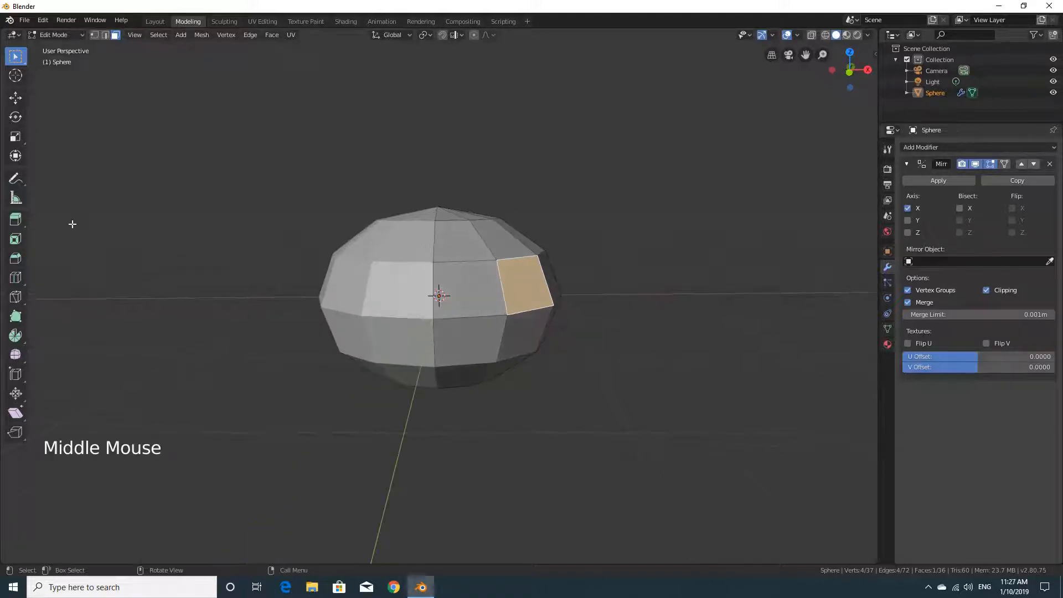
Step: Try extruding the selected face outward with the Extrude Region tool, then undo the extrusion and the face selection
{"action": "left_click", "coordinate": [16, 219]}
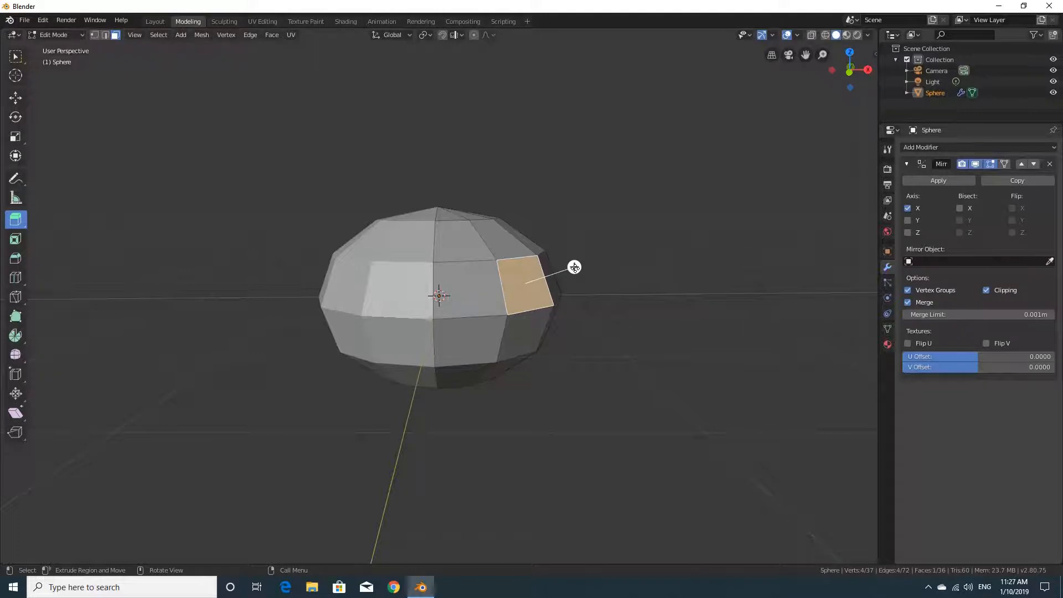
{"action": "left_click_drag", "start_coordinate": [574, 268], "coordinate": [656, 239]}
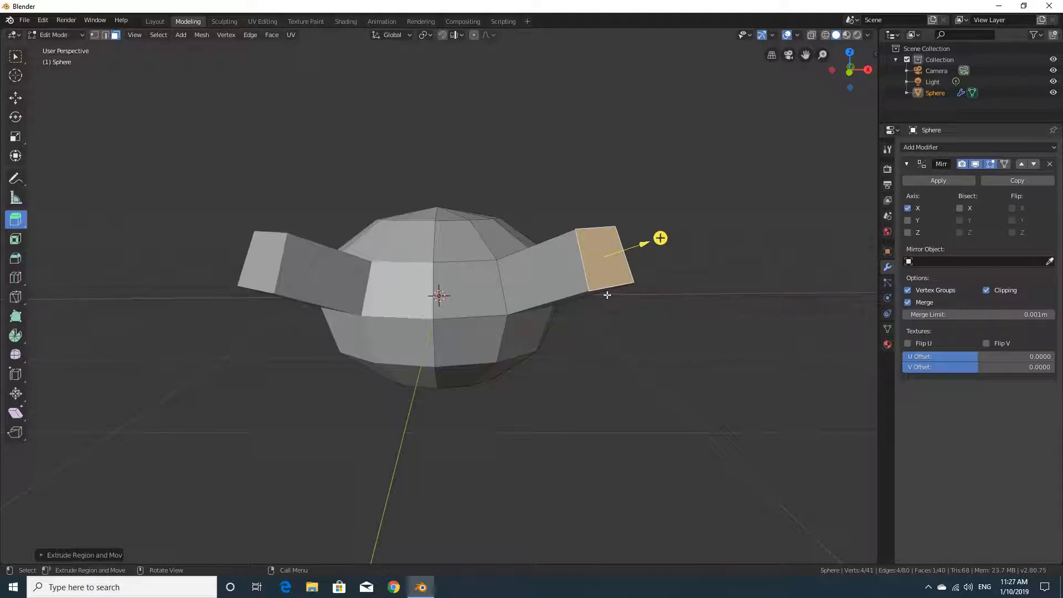
{"action": "key", "text": "ctrl+z"}
{"action": "key", "text": "ctrl+z"}
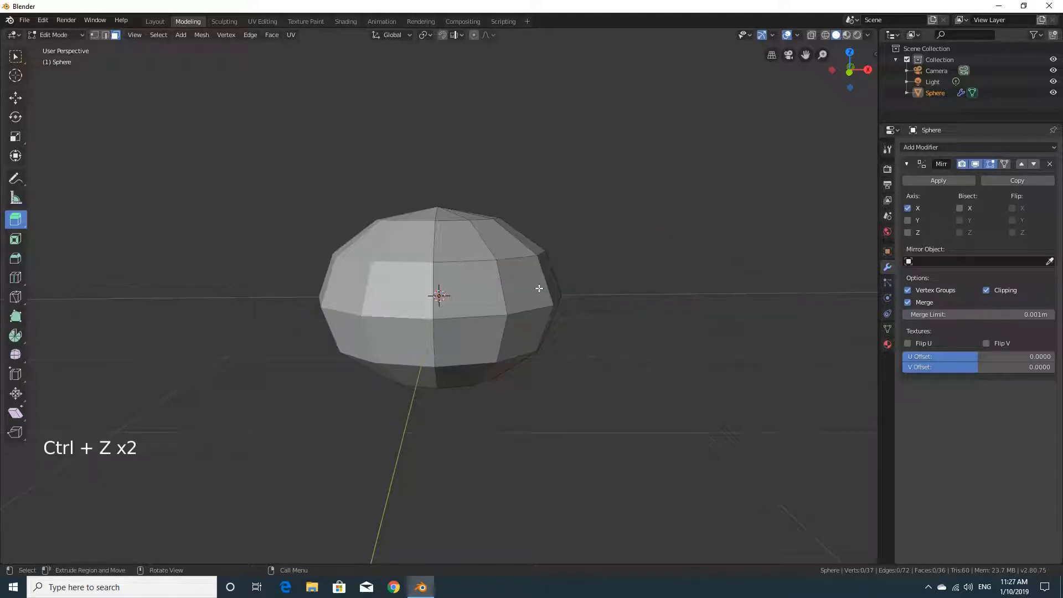
Step: Reselect the second face from the seam, just above the equator on the positive X side, and extrude it about 0.64 m along its normal
{"action": "left_click", "coordinate": [501, 293]}
{"action": "key", "text": "e"}
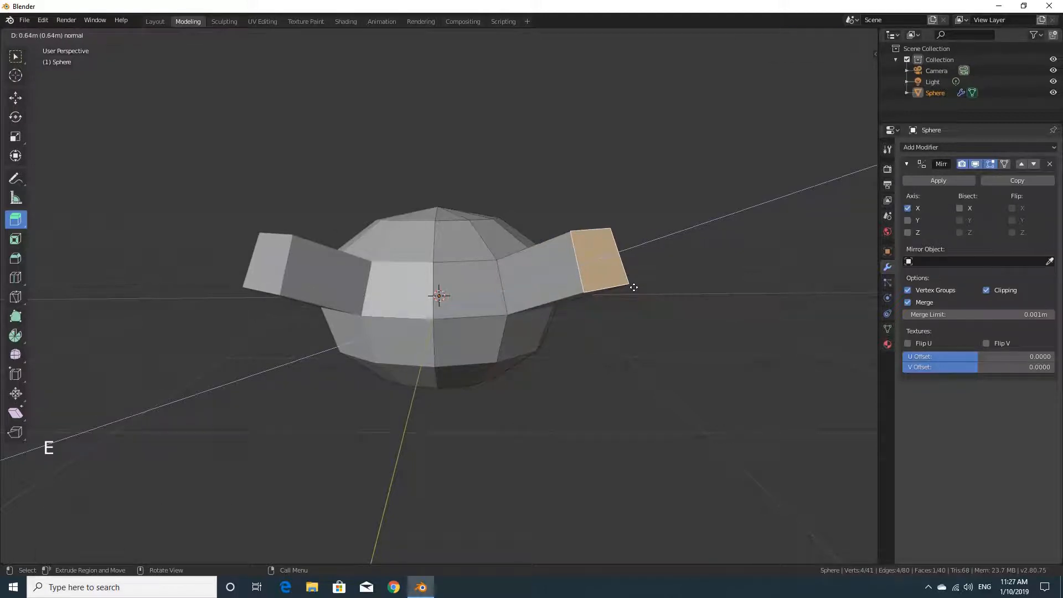
{"action": "left_click", "coordinate": [633, 287]}
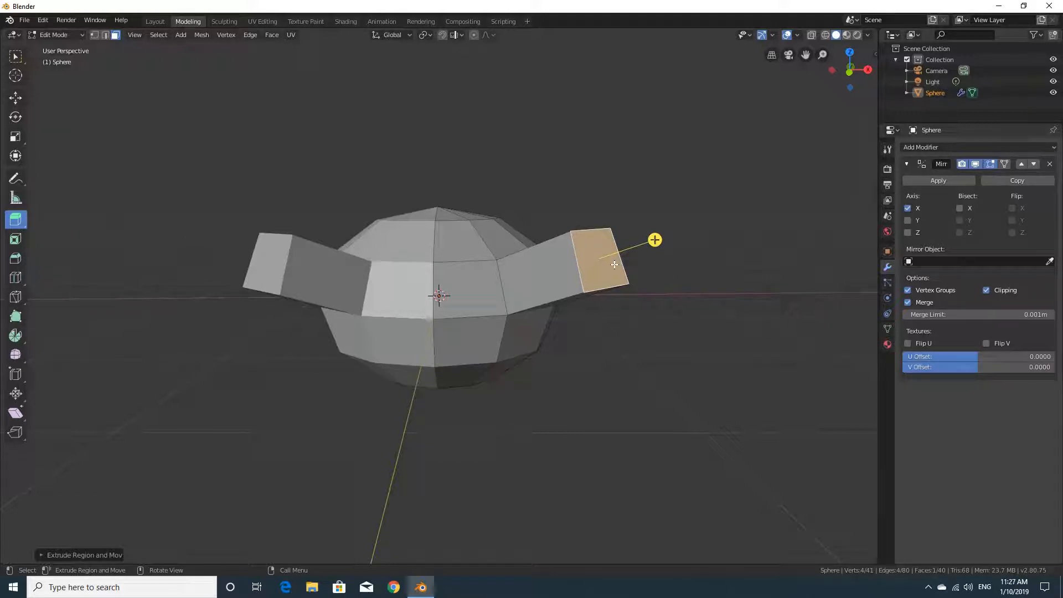
Step: Activate the Rotate tool and try rotating the end face of the positive X arm, then undo the rotation
{"action": "left_click", "coordinate": [16, 117]}
{"action": "middle_click_drag", "start_coordinate": [480, 198], "coordinate": [592, 265]}
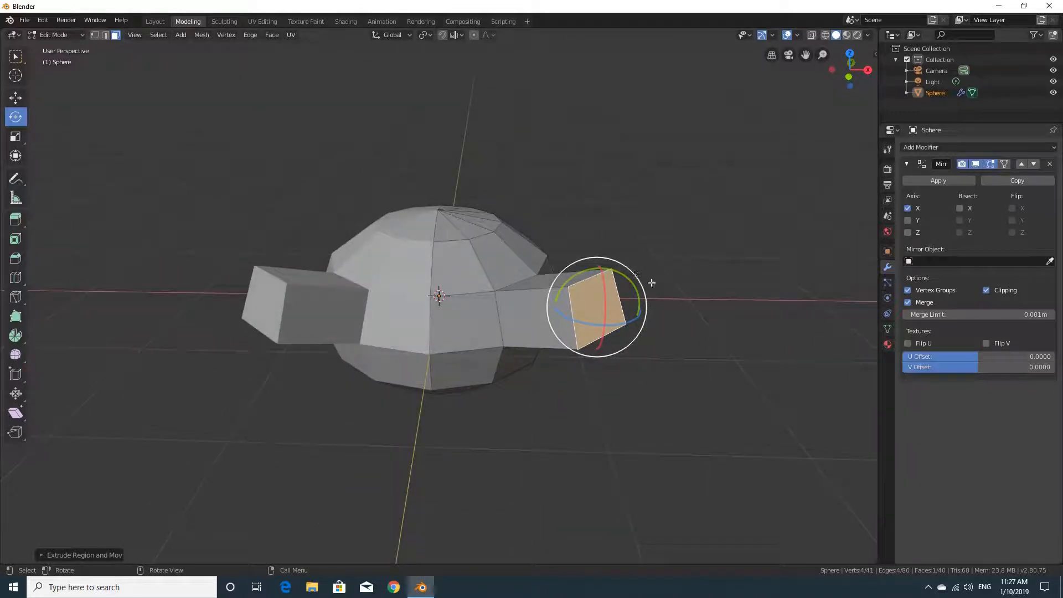
{"action": "left_click_drag", "start_coordinate": [603, 281], "coordinate": [602, 285]}
{"action": "key", "text": "ctrl+z"}
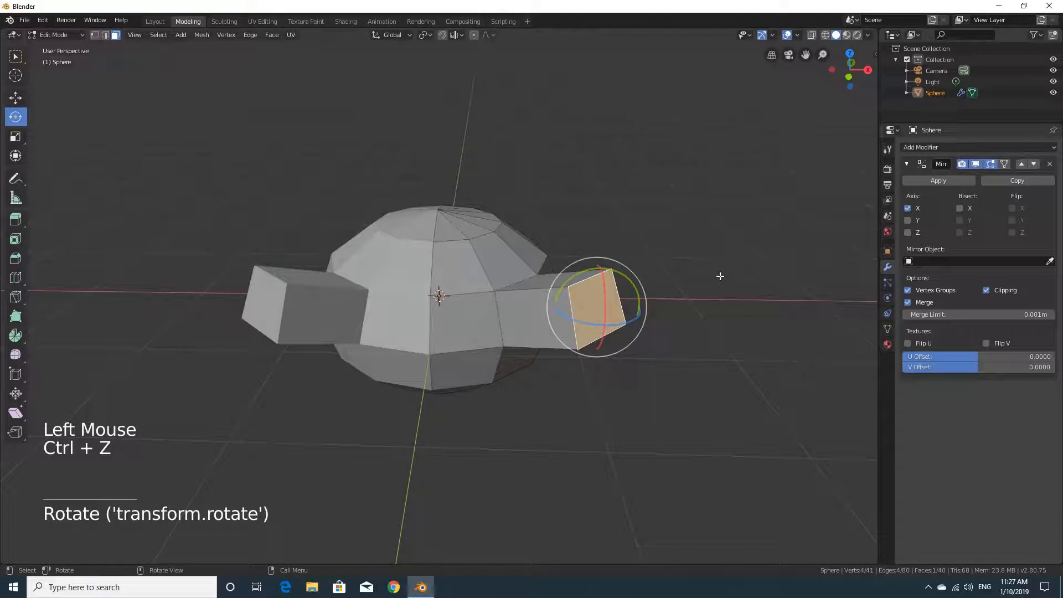
Step: Set the transform orientation to Normal after trying Local
{"action": "middle_click_drag", "start_coordinate": [707, 269], "coordinate": [724, 282]}
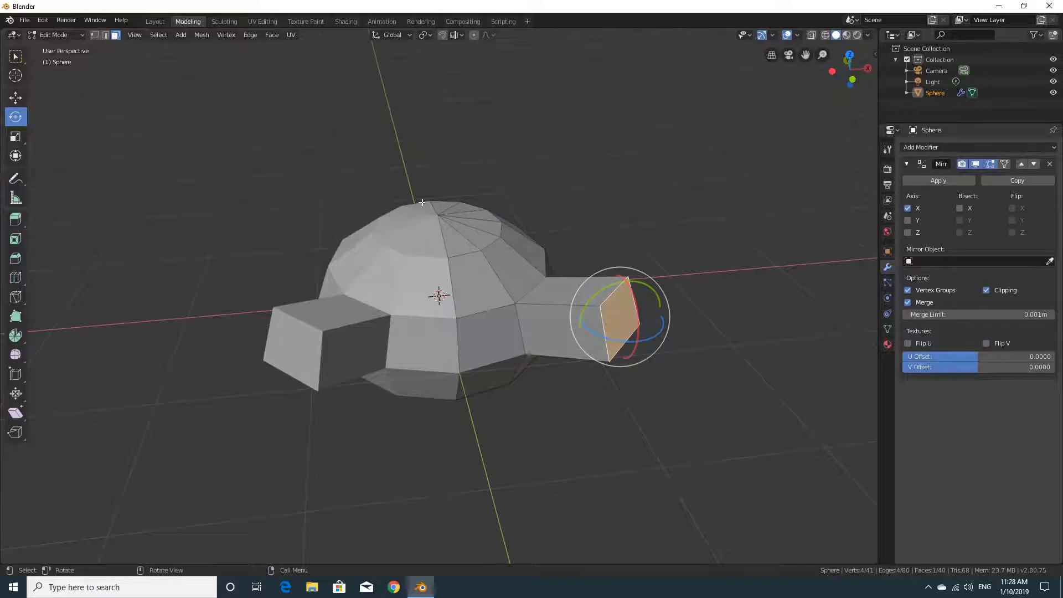
{"action": "left_click", "coordinate": [394, 35]}
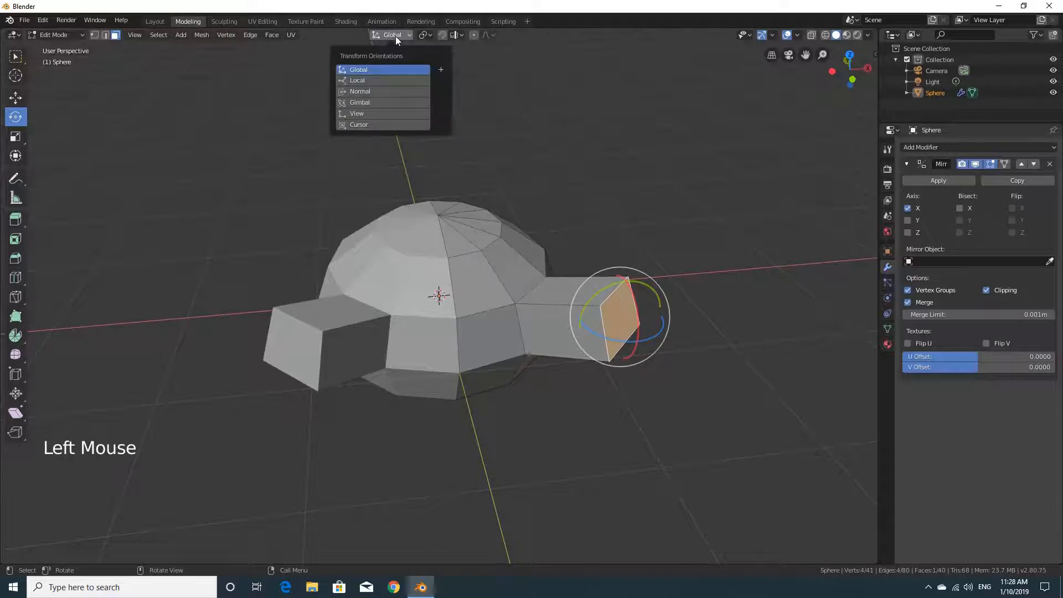
{"action": "left_click", "coordinate": [370, 80]}
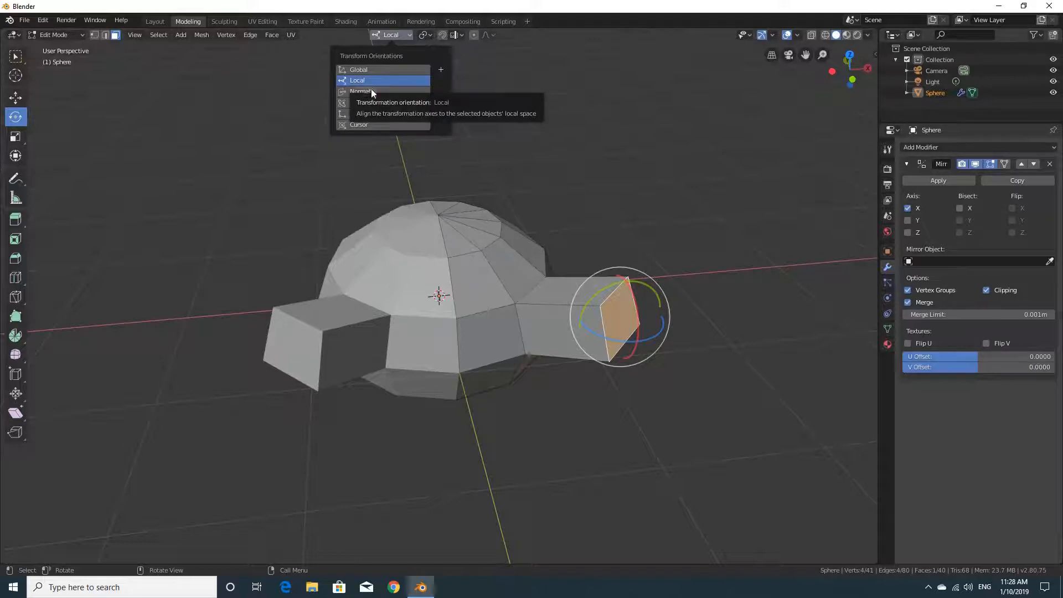
{"action": "left_click", "coordinate": [370, 92]}
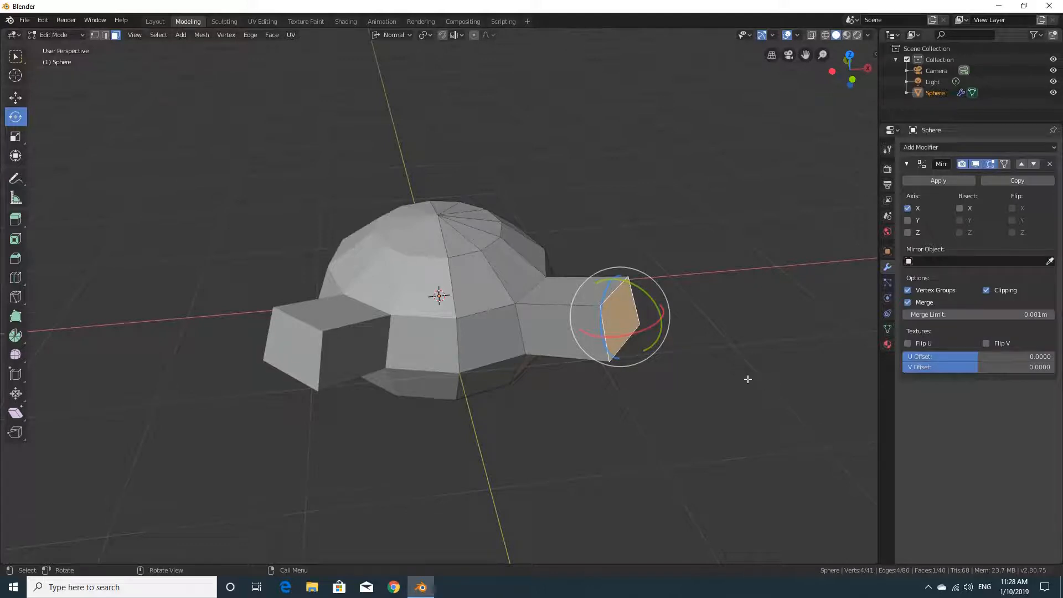
Step: Rotate the arm's end face about its normal-oriented Y axis so that it tilts downward
{"action": "mouse_move", "coordinate": [748, 379]}
{"action": "middle_mouse_down"}
{"action": "mouse_move", "coordinate": [749, 350]}
{"action": "mouse_move", "coordinate": [748, 368]}
{"action": "middle_mouse_up"}
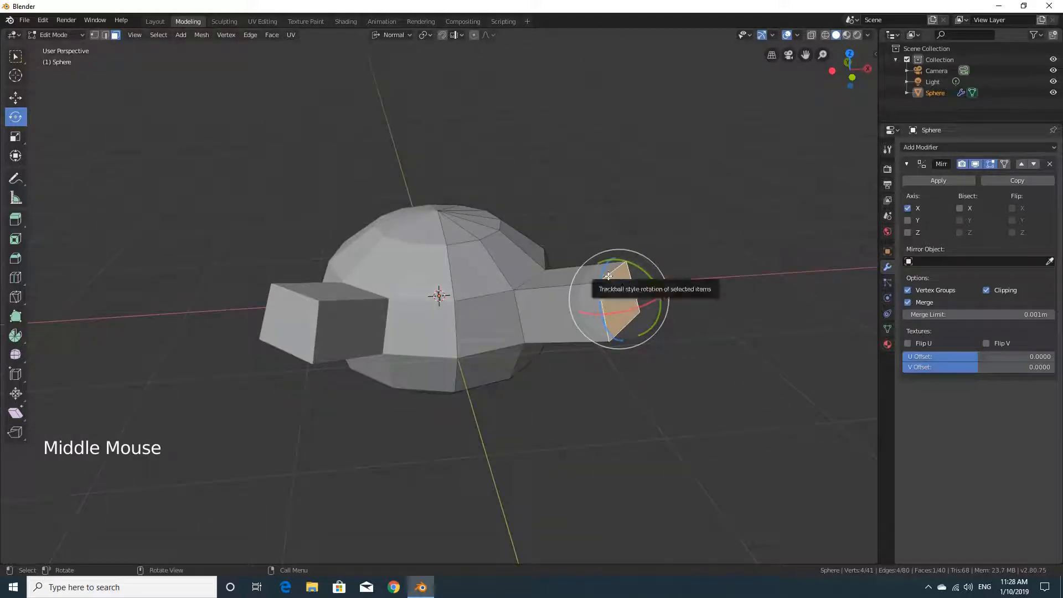
{"action": "mouse_move", "coordinate": [732, 342]}
{"action": "middle_mouse_down"}
{"action": "mouse_move", "coordinate": [690, 368]}
{"action": "mouse_move", "coordinate": [619, 347]}
{"action": "mouse_move", "coordinate": [735, 340]}
{"action": "mouse_move", "coordinate": [719, 343]}
{"action": "middle_mouse_up"}
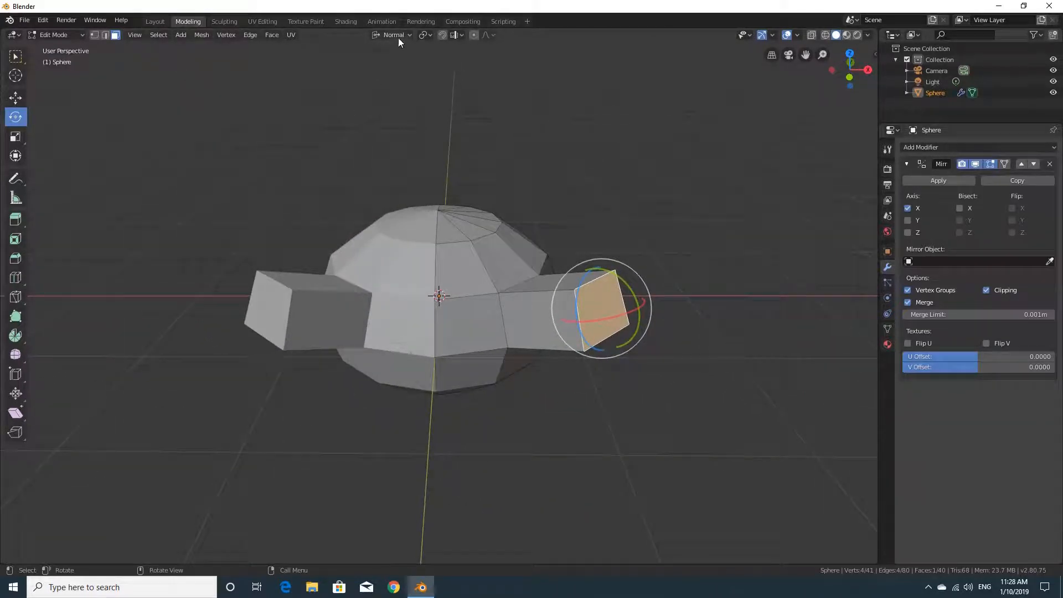
{"action": "left_click_drag", "start_coordinate": [615, 273], "coordinate": [623, 310]}
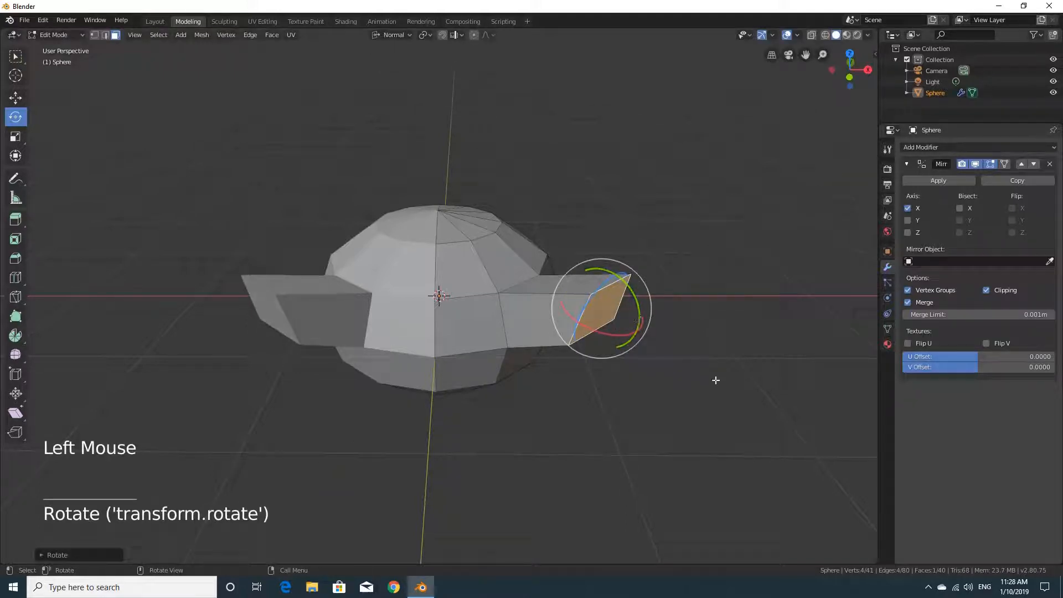
{"action": "middle_click_drag", "start_coordinate": [702, 335], "coordinate": [742, 337]}
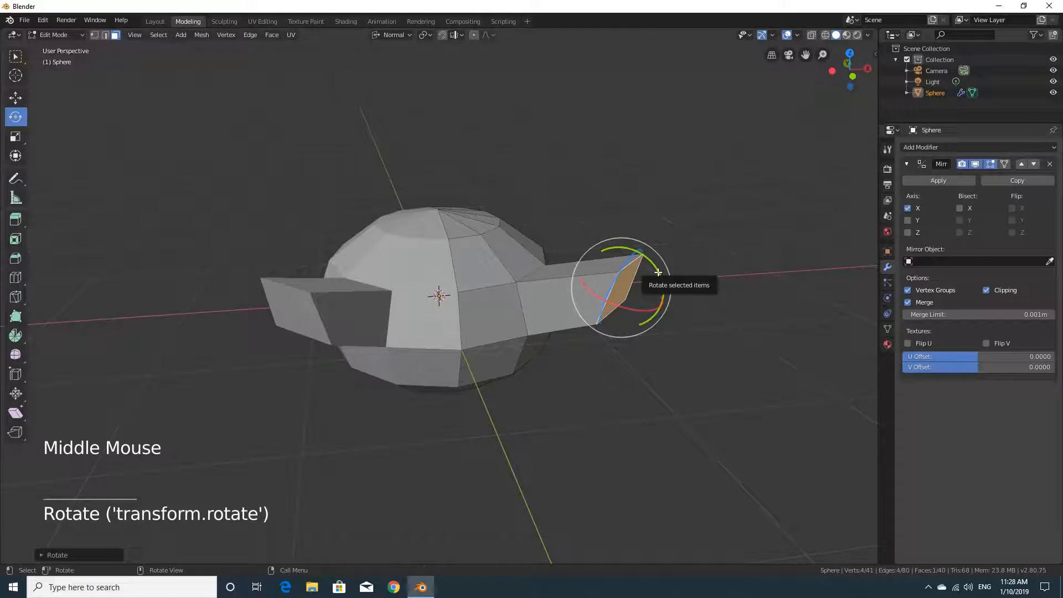
{"action": "left_click_drag", "start_coordinate": [655, 271], "coordinate": [659, 273]}
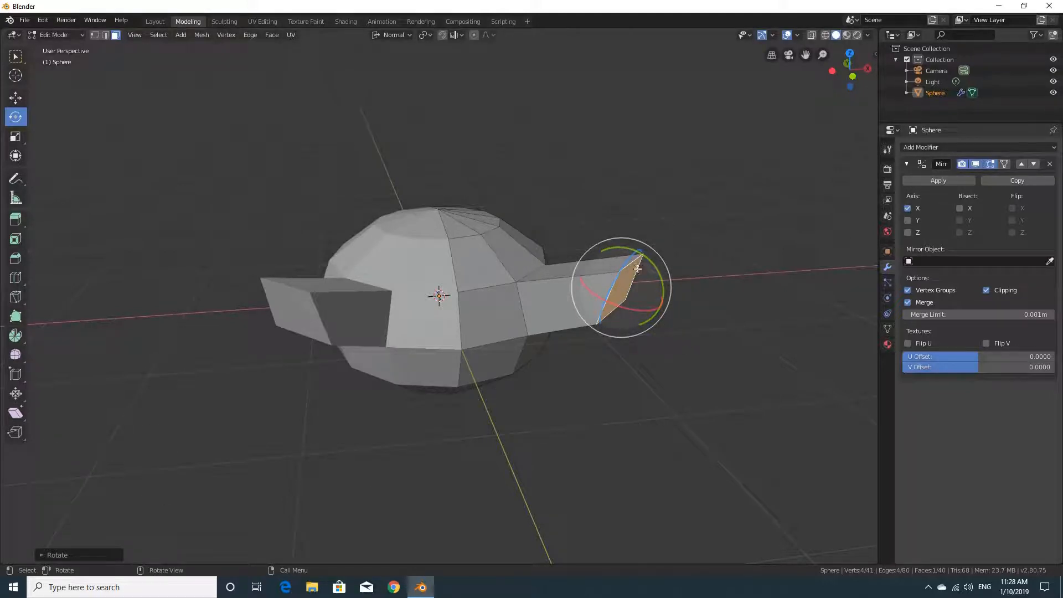
Step: Extrude the tilted end face a short distance along its normal and scale it up to about 1.11
{"action": "key", "text": "e"}
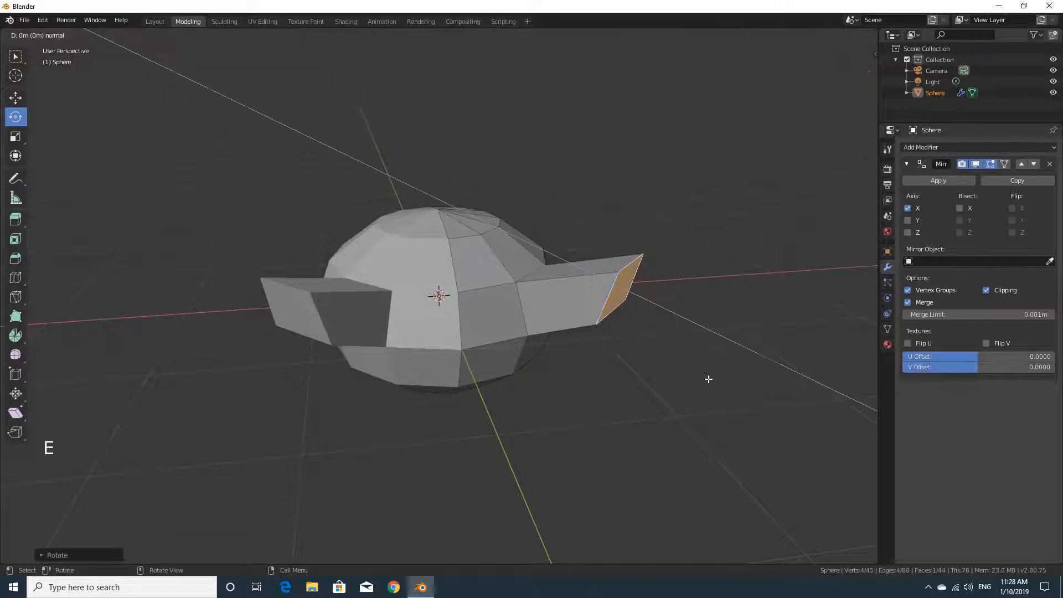
{"action": "left_click", "coordinate": [715, 381]}
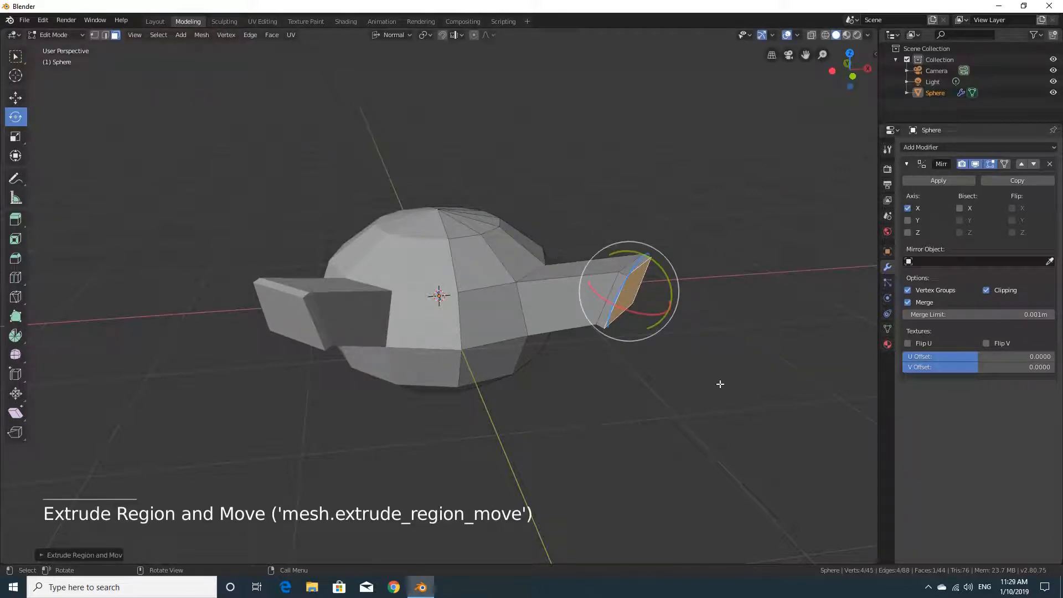
{"action": "key", "text": "s"}
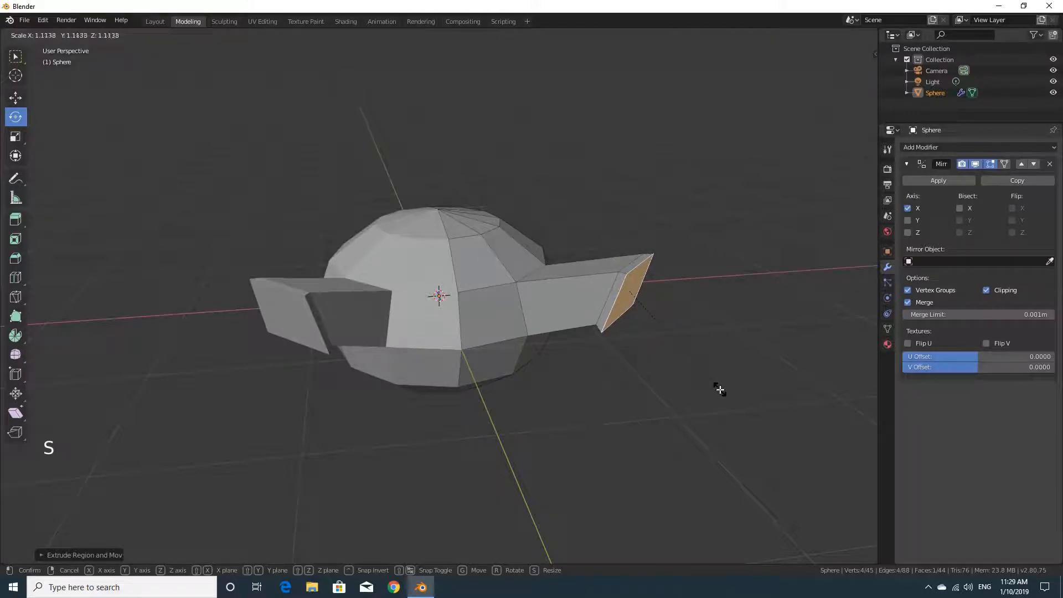
{"action": "left_click", "coordinate": [714, 390]}
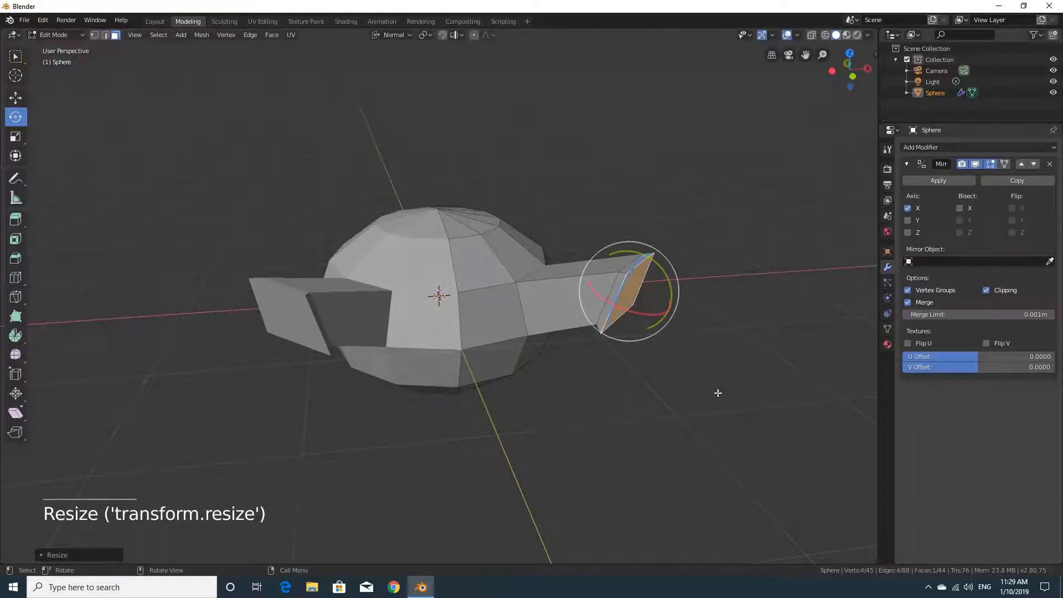
{"action": "mouse_move", "coordinate": [712, 391]}
{"action": "middle_mouse_down"}
{"action": "mouse_move", "coordinate": [683, 373]}
{"action": "mouse_move", "coordinate": [724, 385]}
{"action": "middle_mouse_up"}
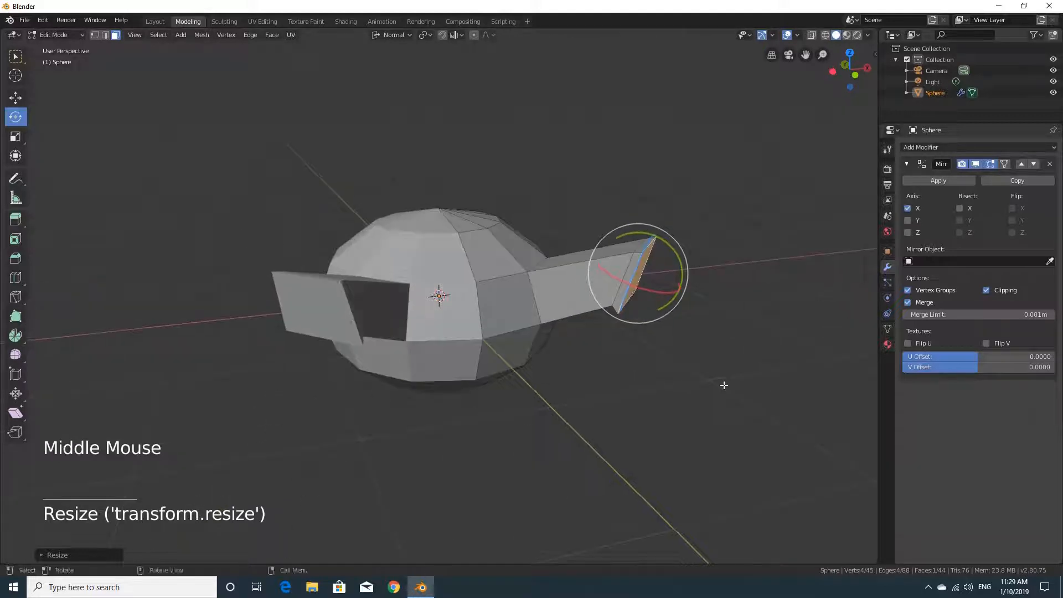
Step: Extrude the enlarged end face about 0.06 m along its normal and scale it down to about 0.66
{"action": "key", "text": "e"}
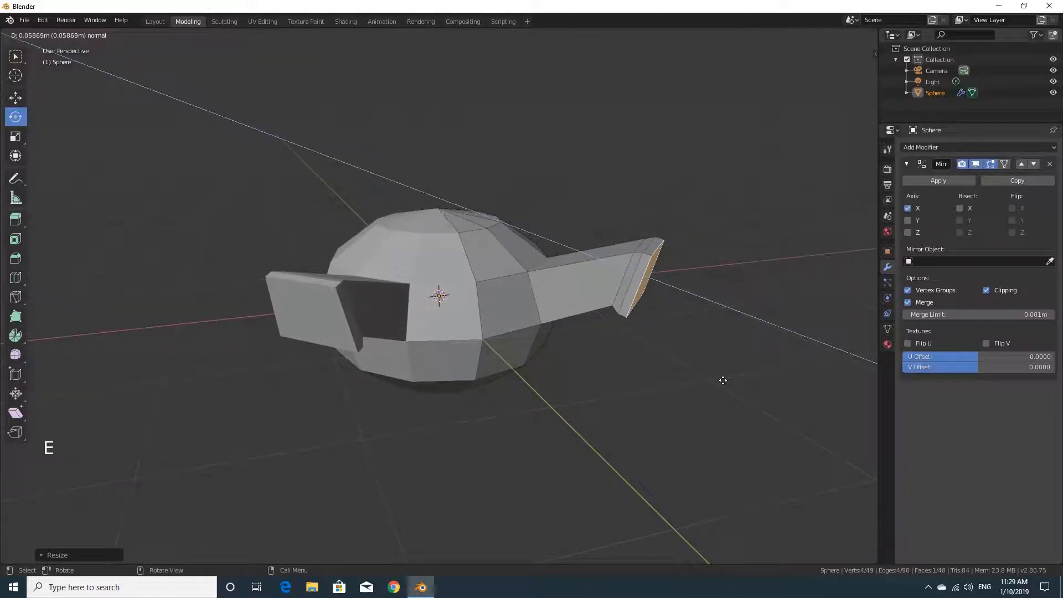
{"action": "left_click", "coordinate": [723, 381]}
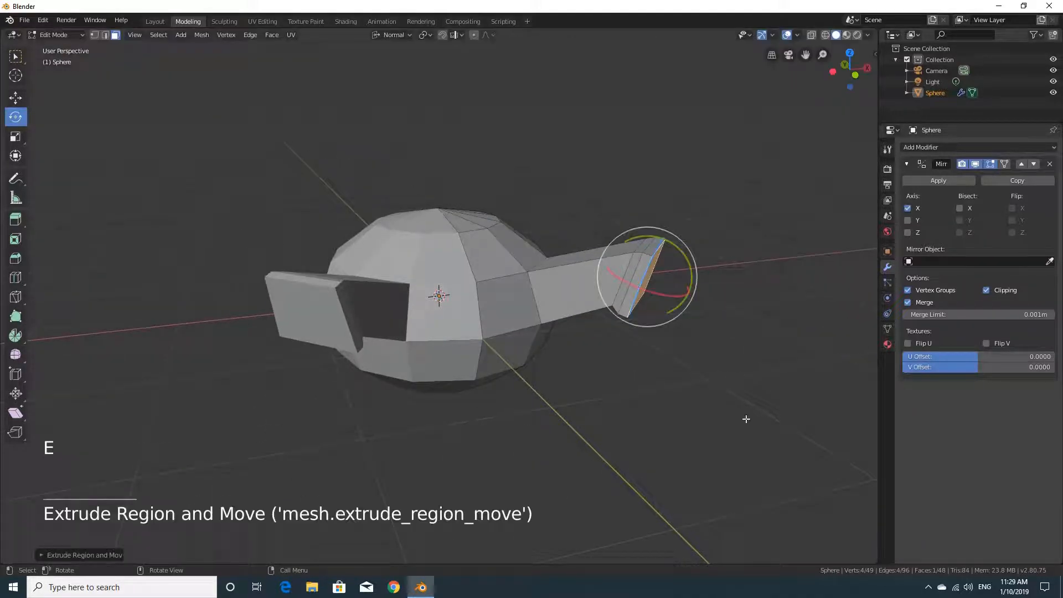
{"action": "key", "text": "s"}
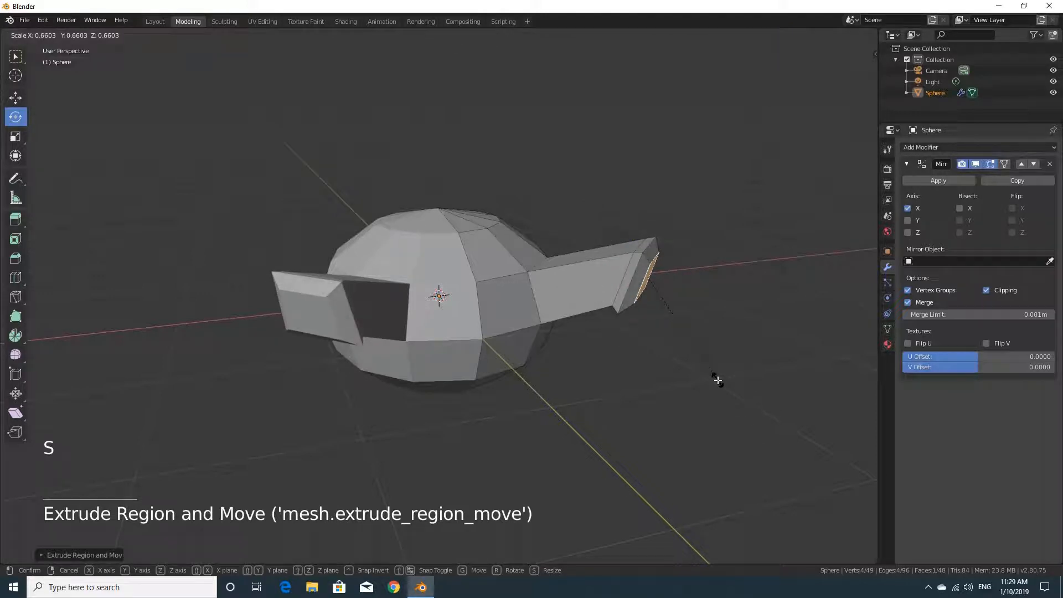
{"action": "left_click", "coordinate": [716, 378]}
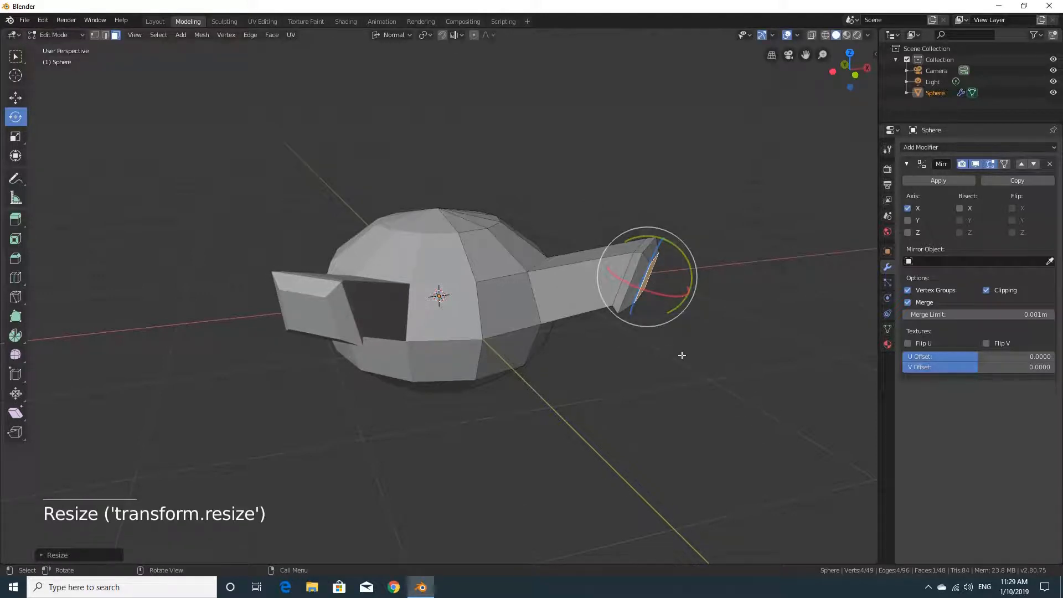
Step: Extrude the reduced end face into a long forearm along its normal and scale its tip to about 0.70
{"action": "middle_click_drag", "start_coordinate": [680, 356], "coordinate": [647, 339]}
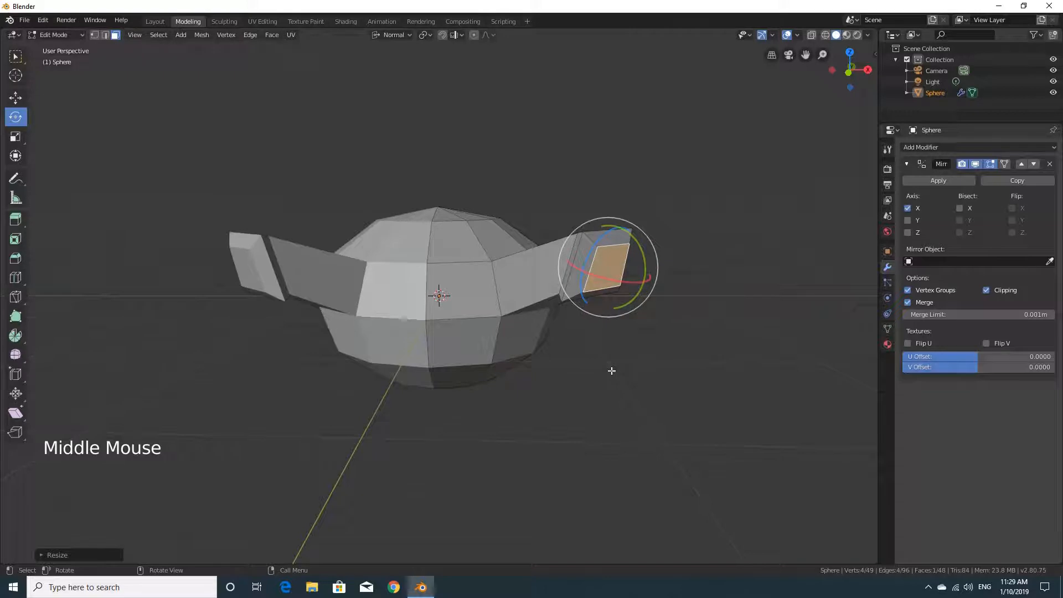
{"action": "middle_click_drag", "start_coordinate": [612, 372], "coordinate": [669, 370]}
{"action": "key", "text": "e"}
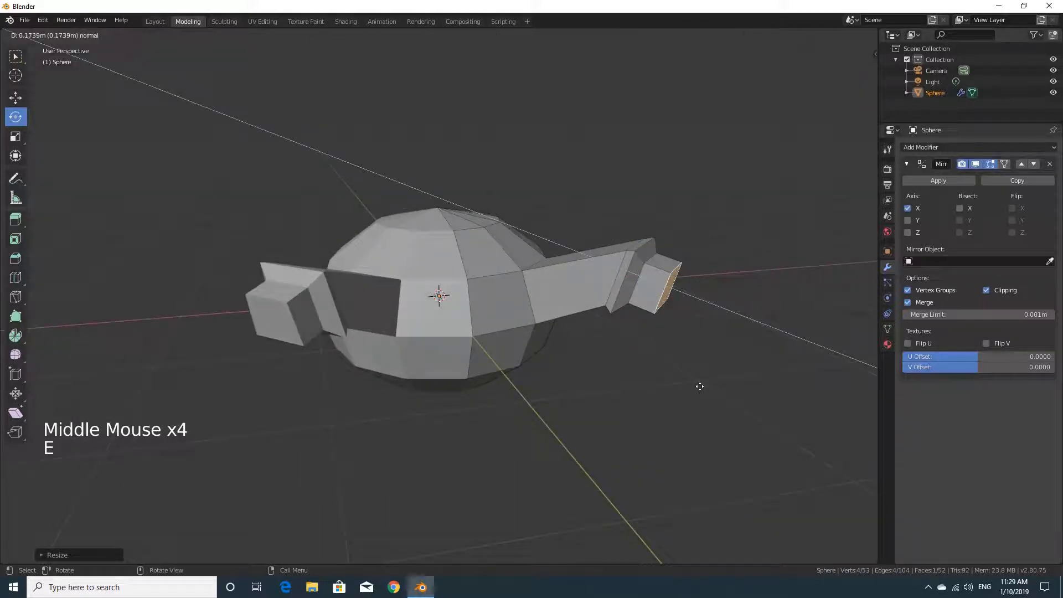
{"action": "left_click", "coordinate": [779, 428]}
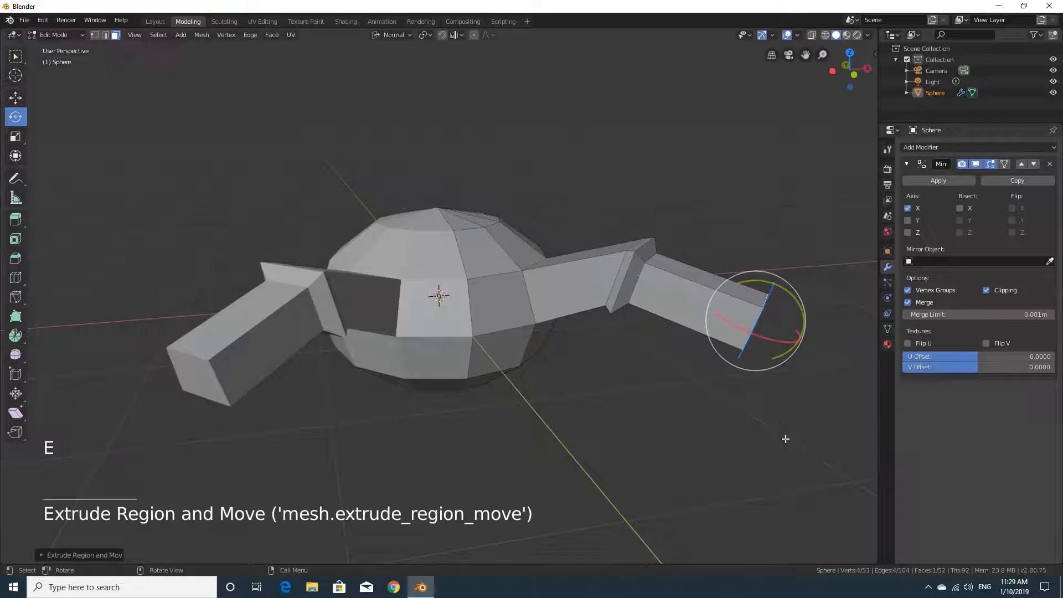
{"action": "key", "text": "s"}
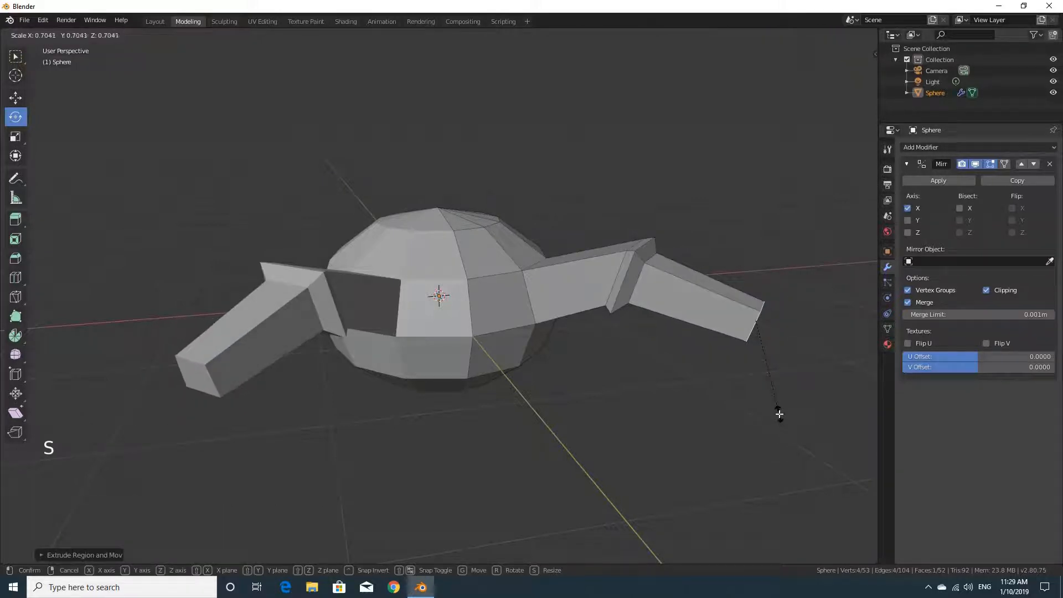
{"action": "left_click", "coordinate": [779, 414]}
Step: Try building a flared cuff at the forearm's tip by extruding about 0.03 m, widening, extruding again and narrowing the end
{"action": "key", "text": "e"}
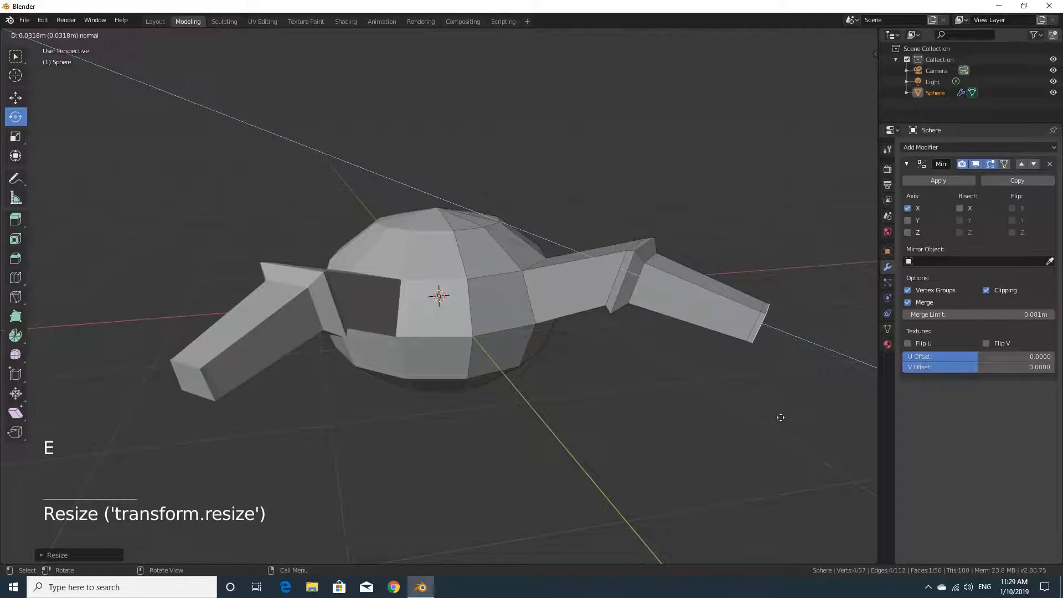
{"action": "left_click", "coordinate": [781, 417]}
{"action": "key", "text": "s"}
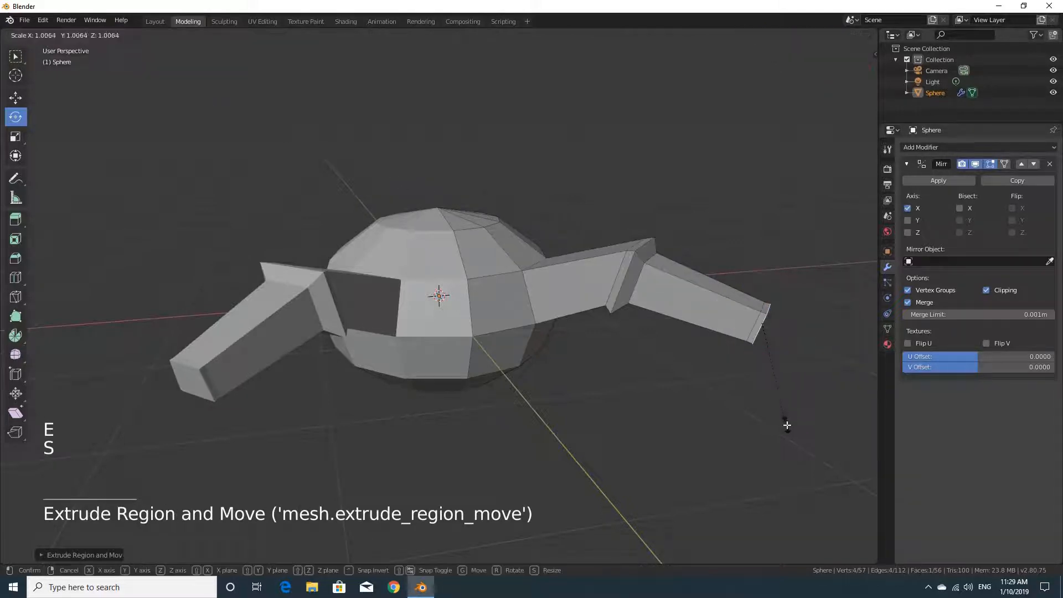
{"action": "left_click", "coordinate": [804, 441]}
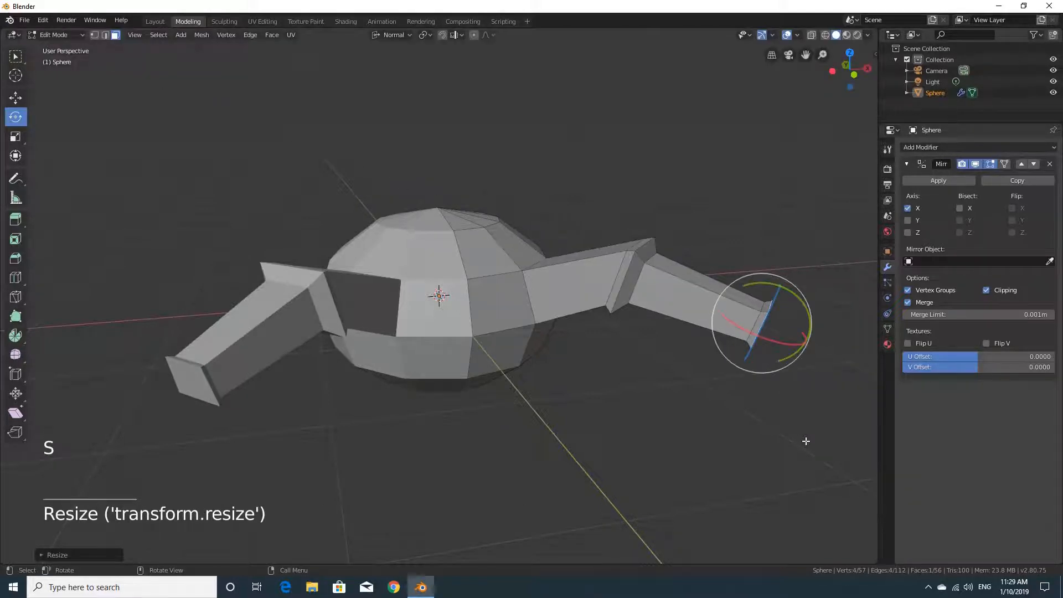
{"action": "key", "text": "e"}
{"action": "left_click", "coordinate": [813, 444]}
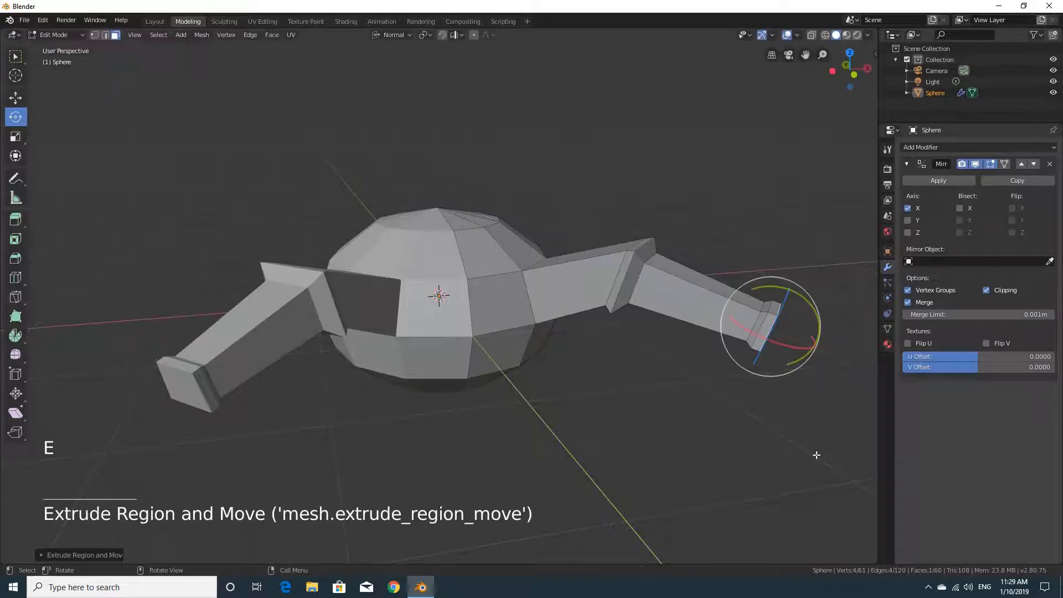
{"action": "key", "text": "s"}
{"action": "left_click", "coordinate": [797, 419]}
{"action": "middle_click_drag", "start_coordinate": [798, 422], "coordinate": [775, 408]}
{"action": "middle_click_drag", "start_coordinate": [734, 362], "coordinate": [764, 371]}
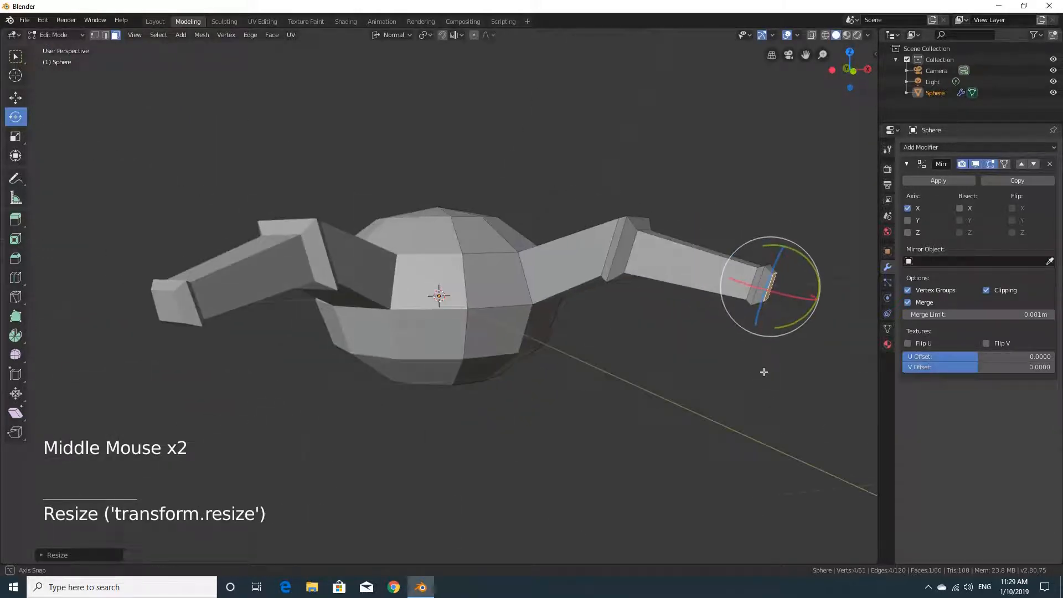
Step: Undo the cuff's extrusions and scalings at the forearm's tip
{"action": "key", "text": "ctrl+z"}
{"action": "key", "text": "ctrl+z"}
{"action": "key", "text": "ctrl+z"}
{"action": "key", "text": "ctrl+z"}
{"action": "key", "text": "ctrl+z"}
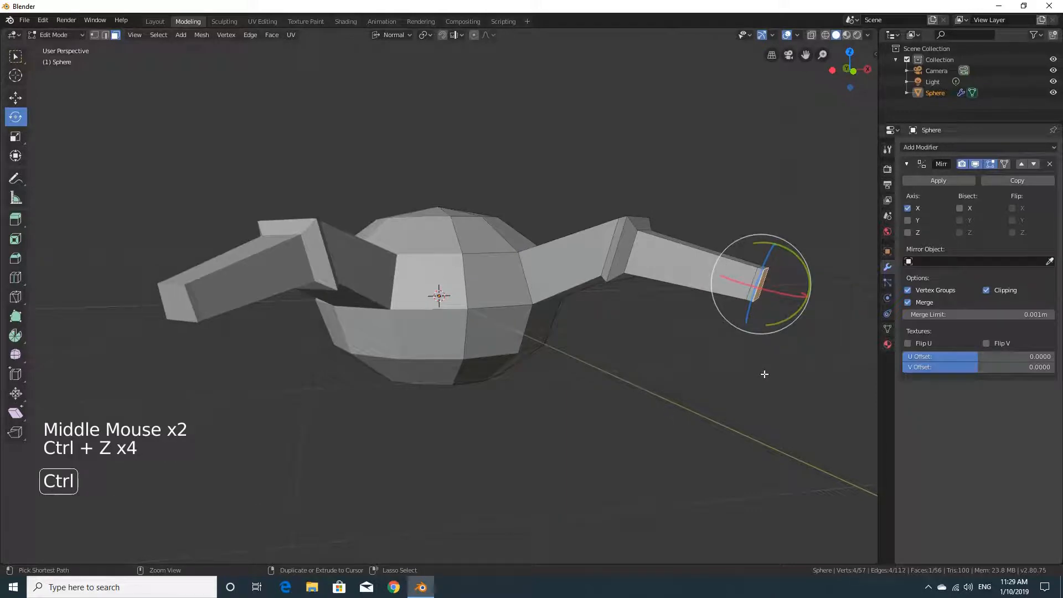
Step: Rotate the forearm's end face about its normal-oriented Y axis so that it points more downward
{"action": "mouse_move", "coordinate": [763, 372]}
{"action": "middle_mouse_down"}
{"action": "mouse_move", "coordinate": [781, 378]}
{"action": "mouse_move", "coordinate": [774, 355]}
{"action": "mouse_move", "coordinate": [757, 353]}
{"action": "middle_mouse_up"}
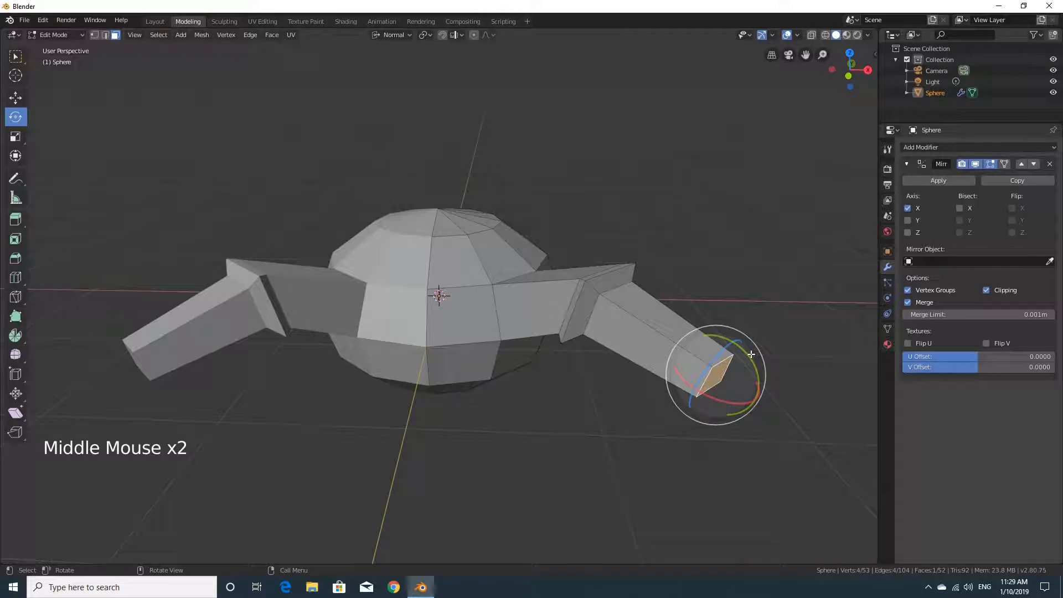
{"action": "mouse_move", "coordinate": [756, 353]}
{"action": "left_mouse_down"}
{"action": "mouse_move", "coordinate": [747, 354]}
{"action": "mouse_move", "coordinate": [753, 373]}
{"action": "left_mouse_up"}
{"action": "middle_click_drag", "start_coordinate": [728, 441], "coordinate": [761, 423]}
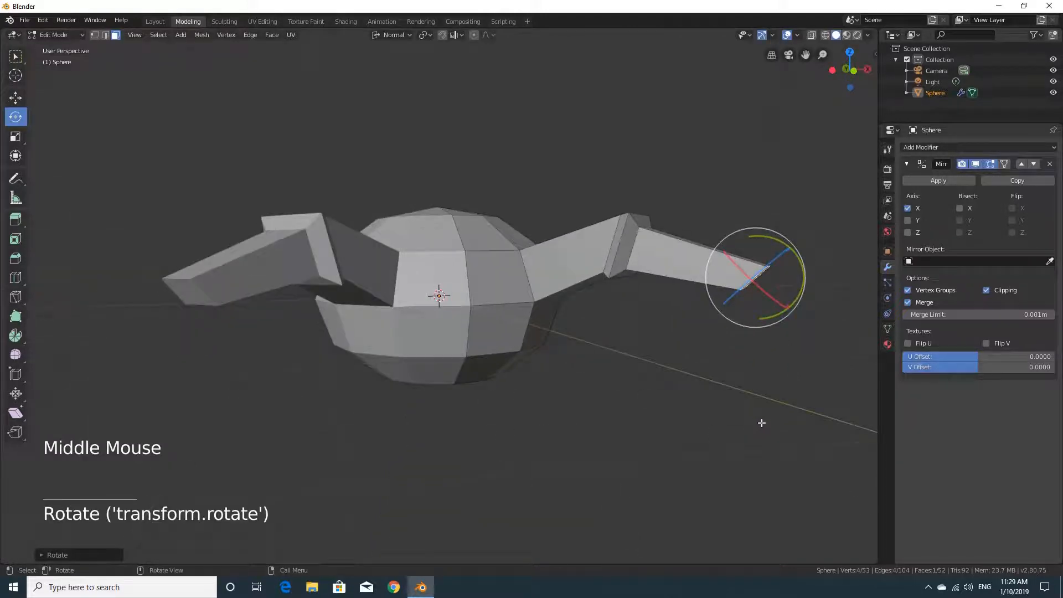
Step: Extrude the forearm's rotated end face about 0.03 m along its normal and scale it up to about 1.10
{"action": "key", "text": "e"}
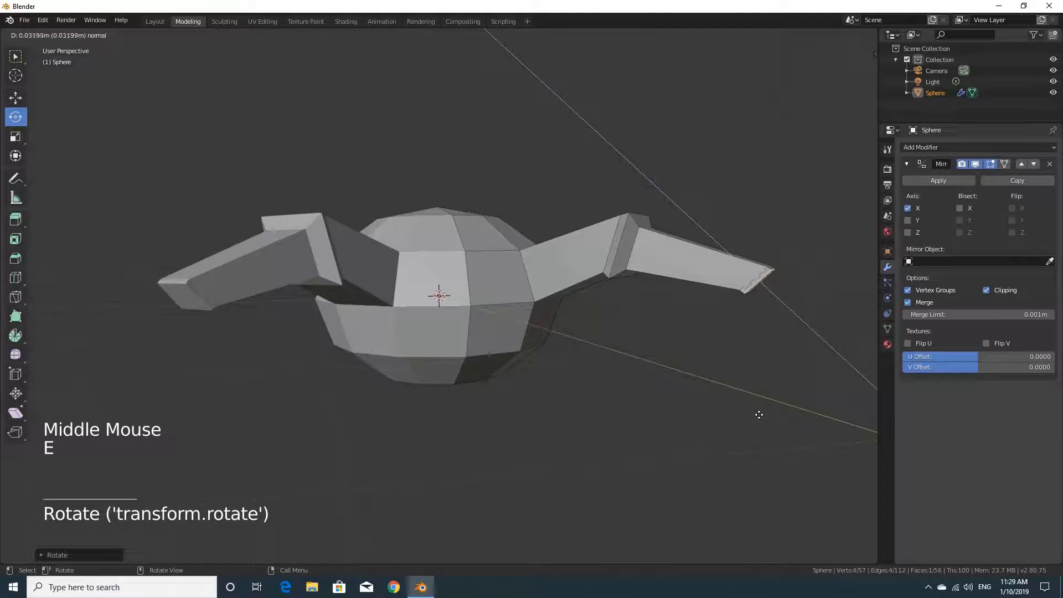
{"action": "right_click", "coordinate": [757, 412]}
{"action": "key", "text": "s"}
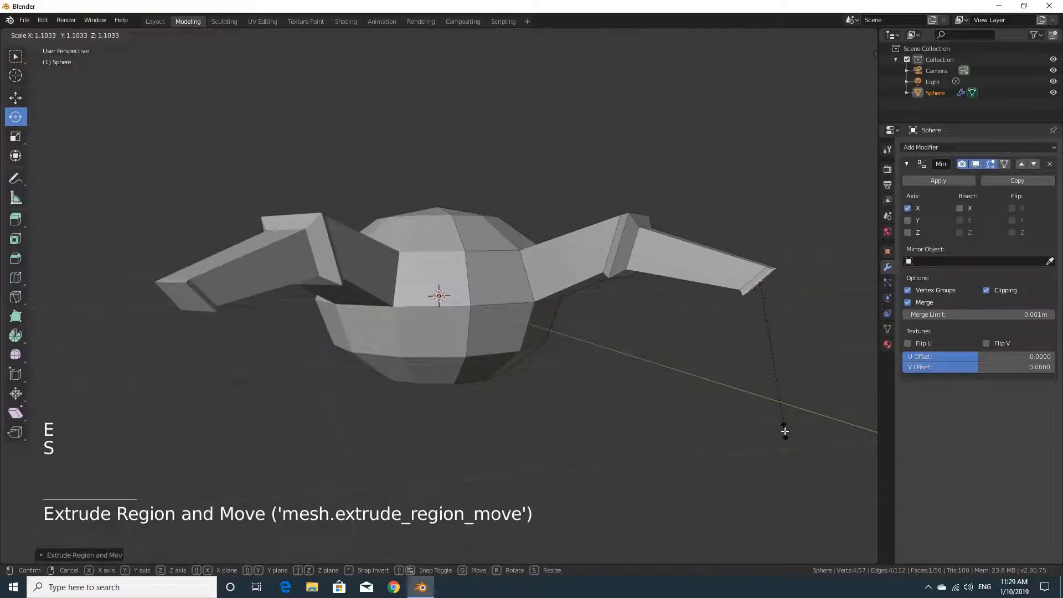
{"action": "left_click", "coordinate": [784, 431]}
Step: Extrude the flared forearm tip another 0.05 m or so along its normal and scale the new end face to about 0.80
{"action": "key", "text": "e"}
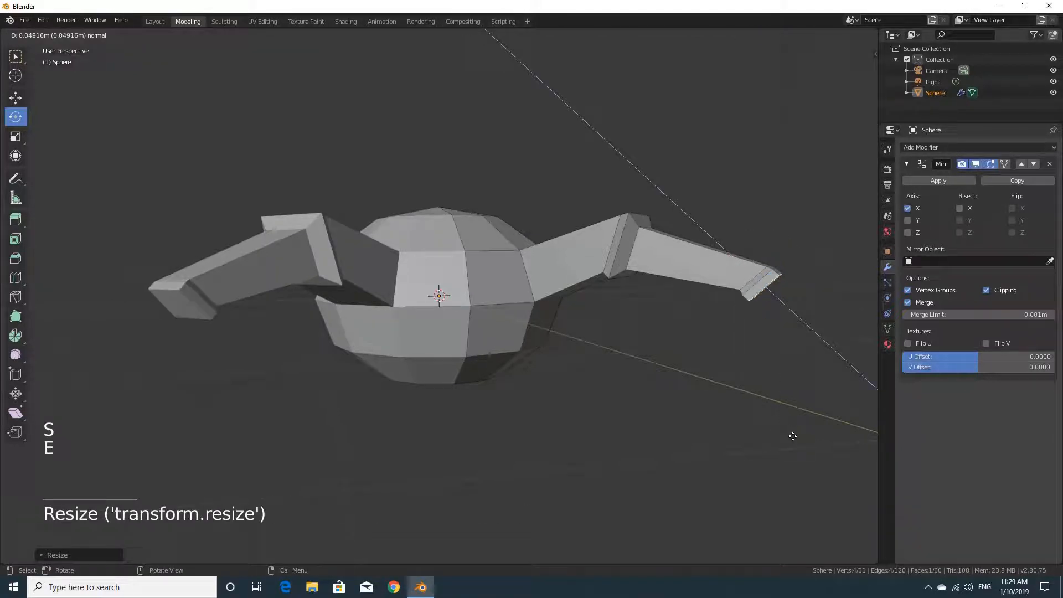
{"action": "right_click", "coordinate": [792, 436]}
{"action": "key", "text": "s"}
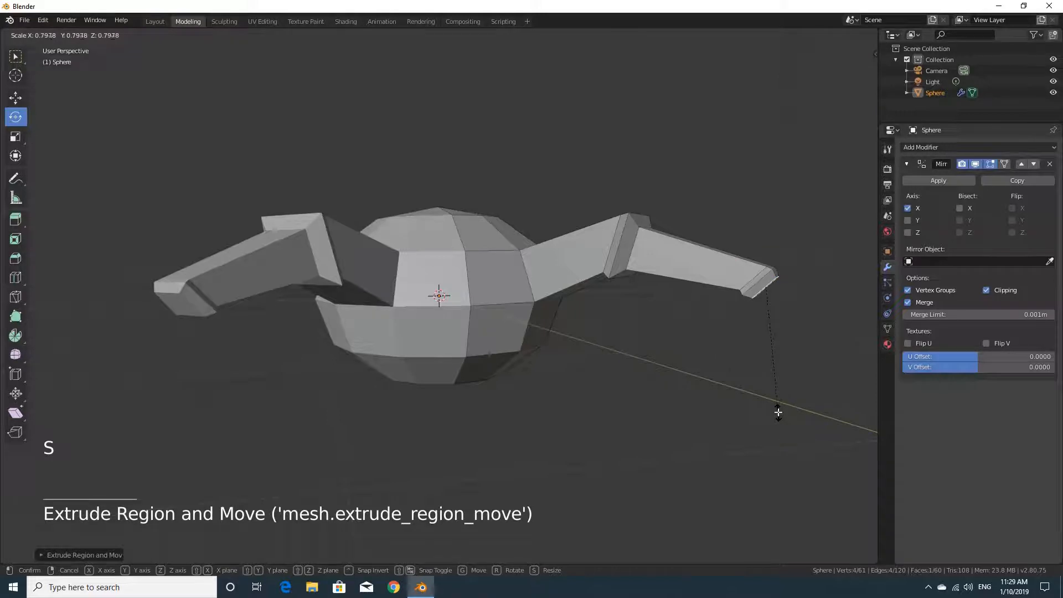
{"action": "left_click", "coordinate": [777, 412]}
Step: Extrude a long lower segment from the joint along its normal, then move its end face about 0.07 m farther out
{"action": "middle_click_drag", "start_coordinate": [757, 382], "coordinate": [755, 380]}
{"action": "key", "text": "e"}
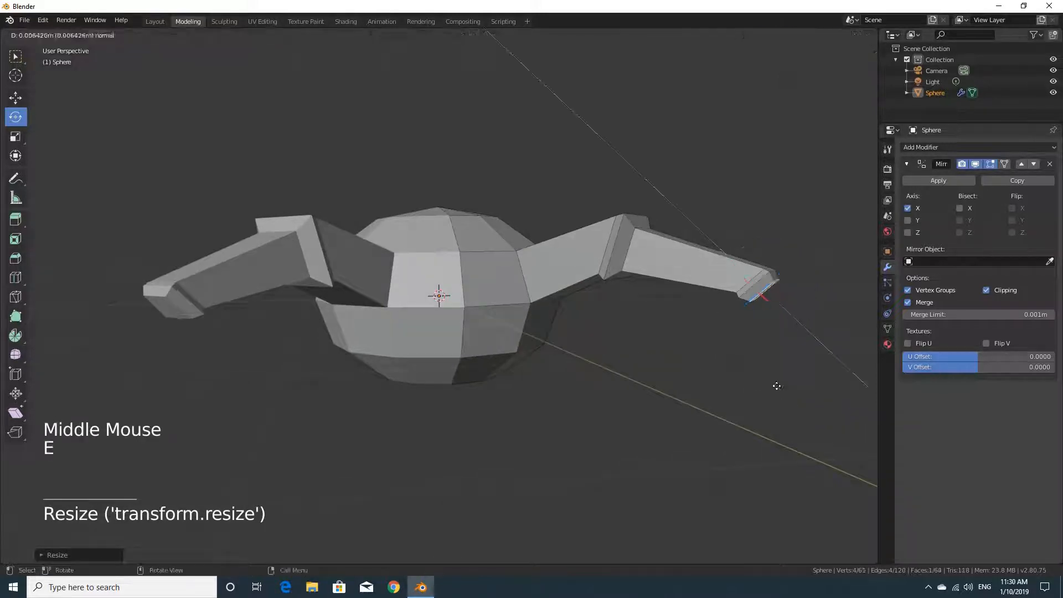
{"action": "left_click", "coordinate": [843, 467]}
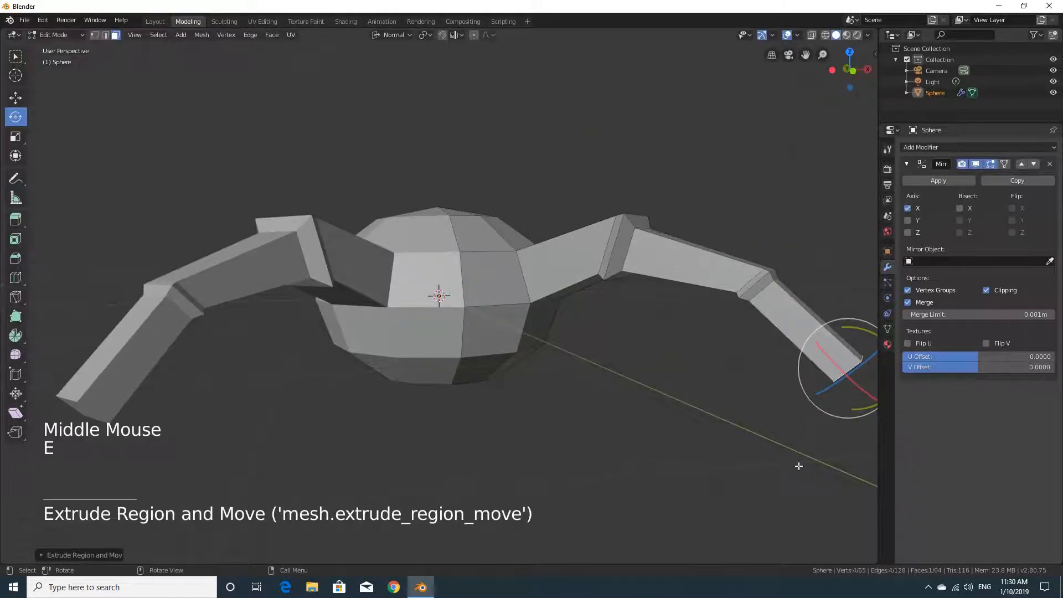
{"action": "middle_click_drag", "start_coordinate": [797, 465], "coordinate": [584, 407], "text": "shift"}
{"action": "scroll", "coordinate": [654, 406], "scroll_direction": "down", "scroll_amount": 2}
{"action": "scroll", "coordinate": [654, 406], "scroll_direction": "down", "scroll_amount": 1}
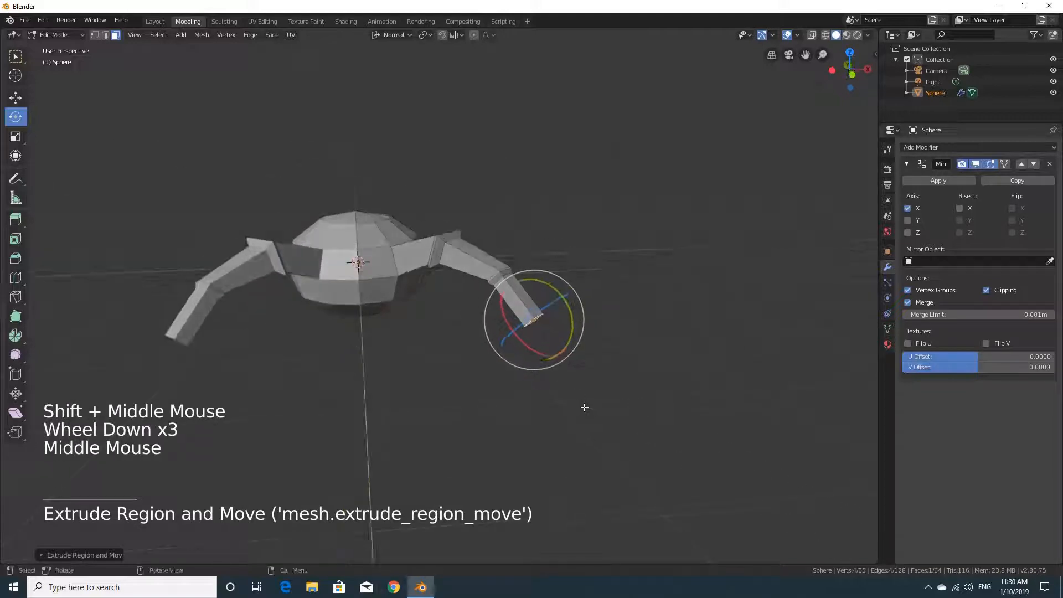
{"action": "scroll", "coordinate": [569, 406], "scroll_direction": "up", "scroll_amount": 1}
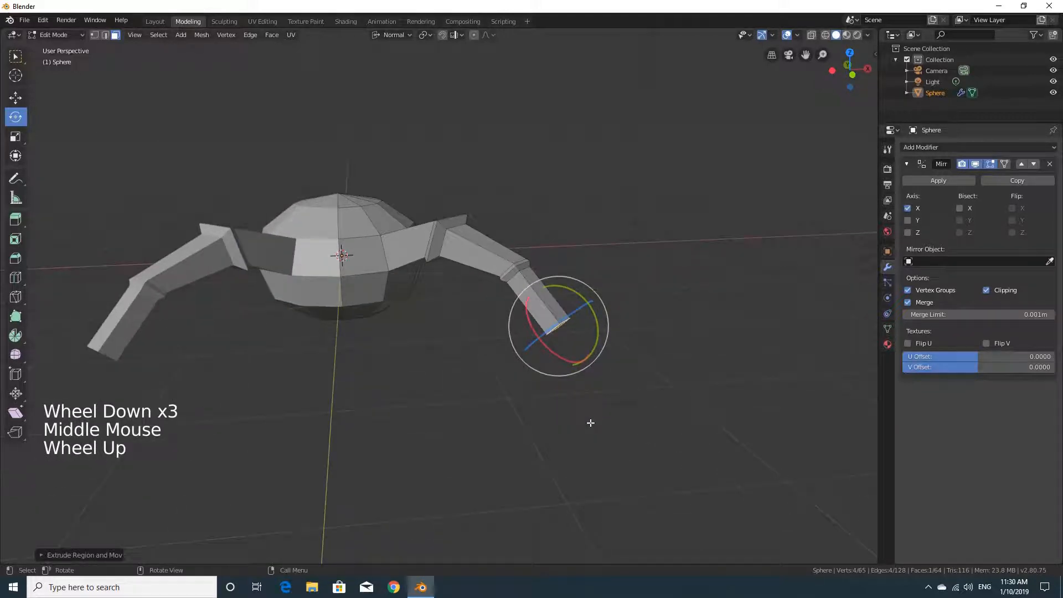
{"action": "left_click", "coordinate": [19, 99]}
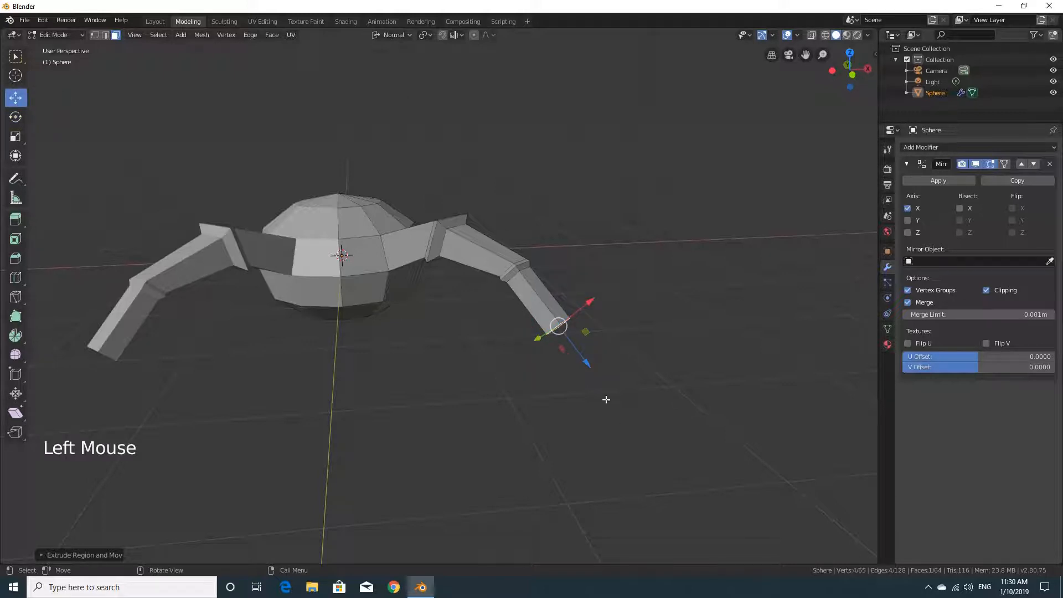
{"action": "key", "text": "e"}
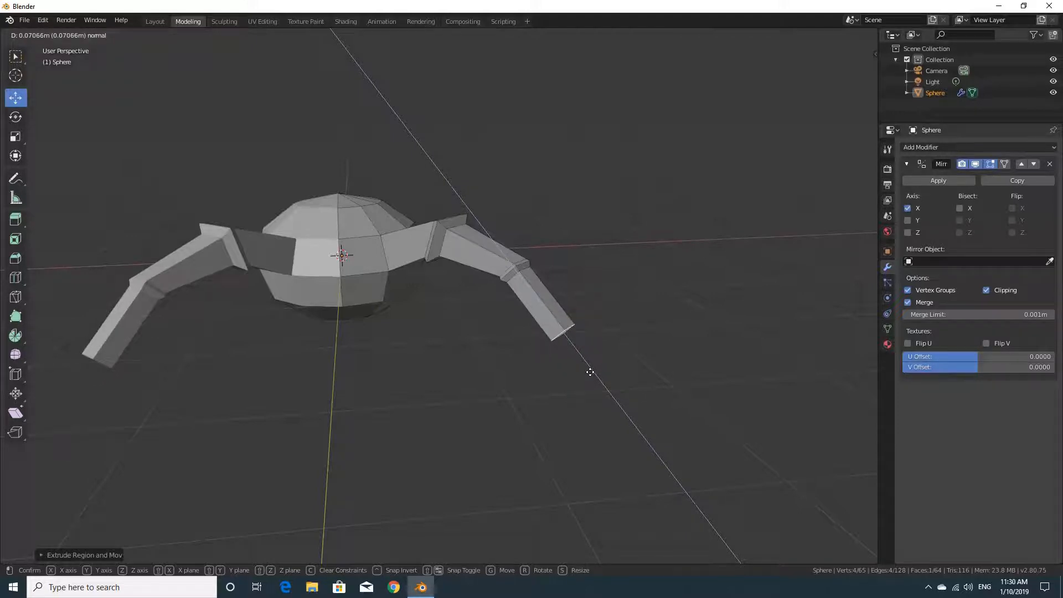
{"action": "left_click", "coordinate": [588, 371]}
Step: Scale down the lower segment's end face slightly so the segment tapers
{"action": "middle_click_drag", "start_coordinate": [583, 408], "coordinate": [598, 387]}
{"action": "scroll", "coordinate": [603, 392], "scroll_direction": "up", "scroll_amount": 2}
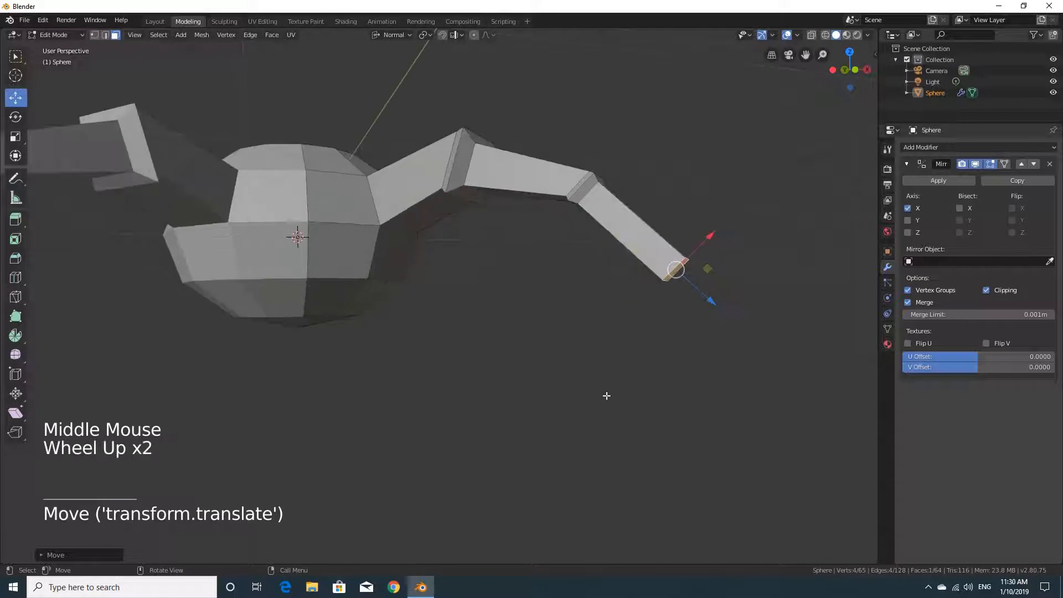
{"action": "scroll", "coordinate": [606, 395], "scroll_direction": "down", "scroll_amount": 1}
{"action": "key", "text": "KP_Decimal"}
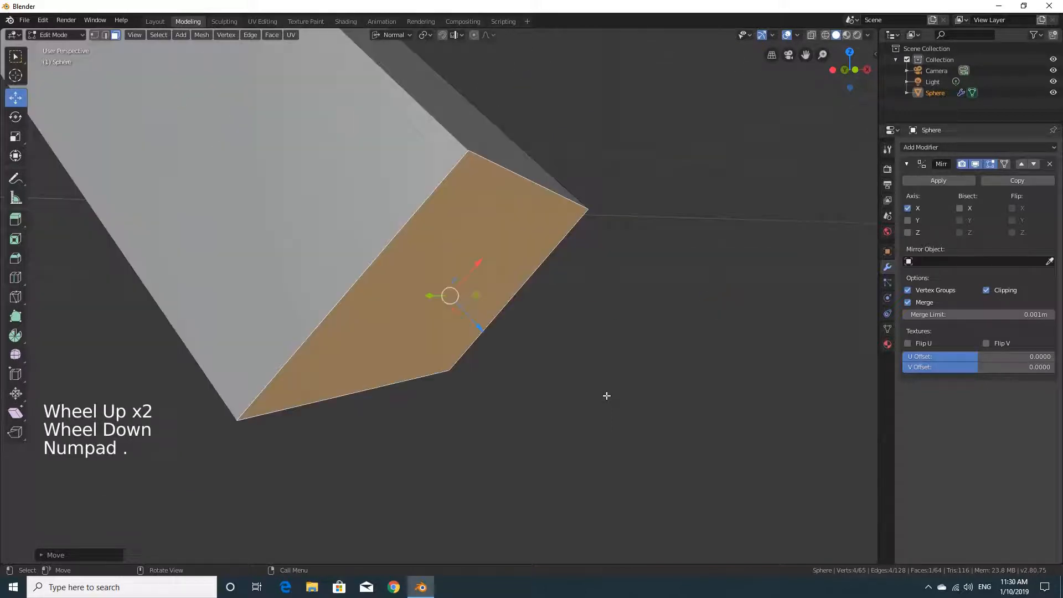
{"action": "scroll", "coordinate": [609, 379], "scroll_direction": "down", "scroll_amount": 12}
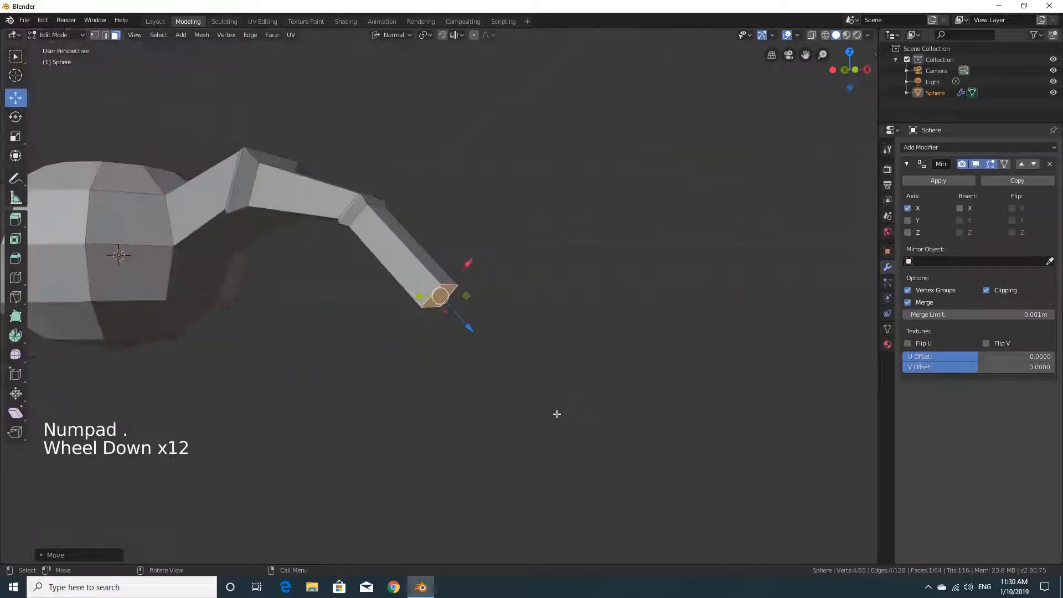
{"action": "middle_click_drag", "start_coordinate": [555, 415], "coordinate": [526, 392]}
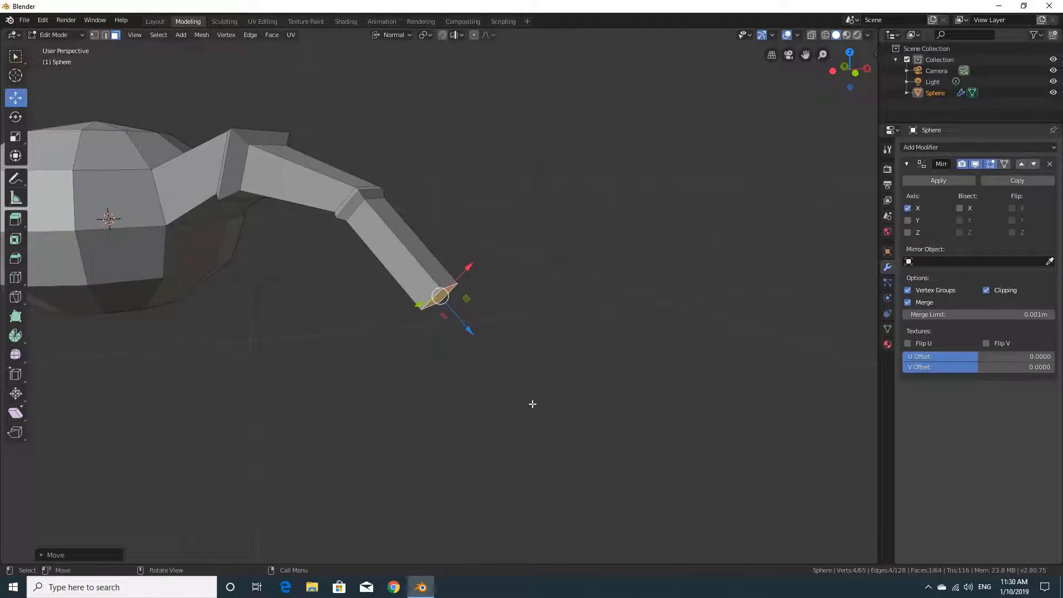
{"action": "key", "text": "s"}
{"action": "left_click", "coordinate": [501, 382]}
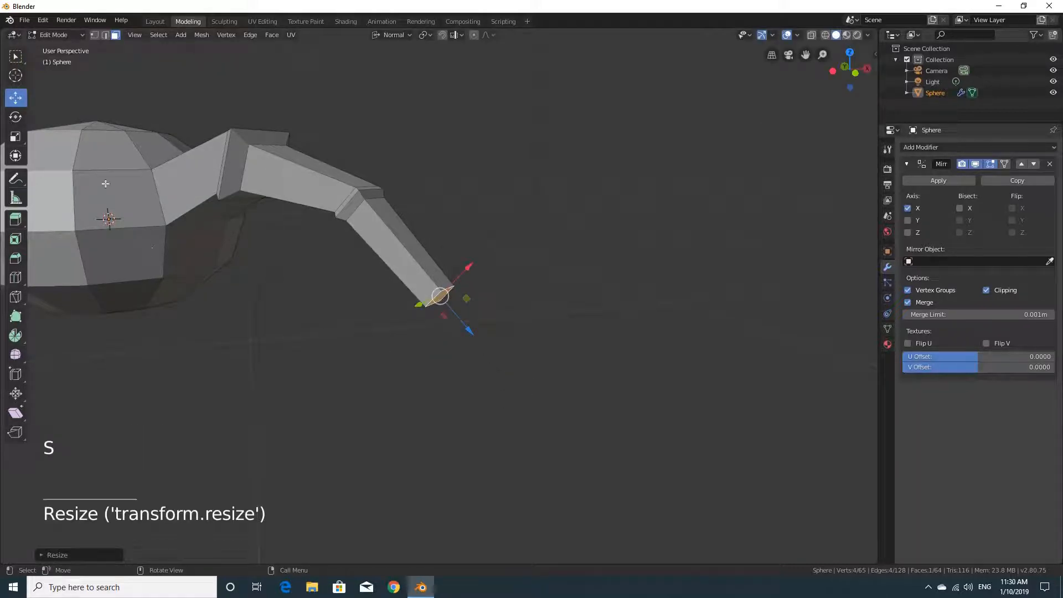
Step: Rotate the lower segment's end face about its normal-oriented Y axis so that it points more steeply downward
{"action": "left_click", "coordinate": [15, 117]}
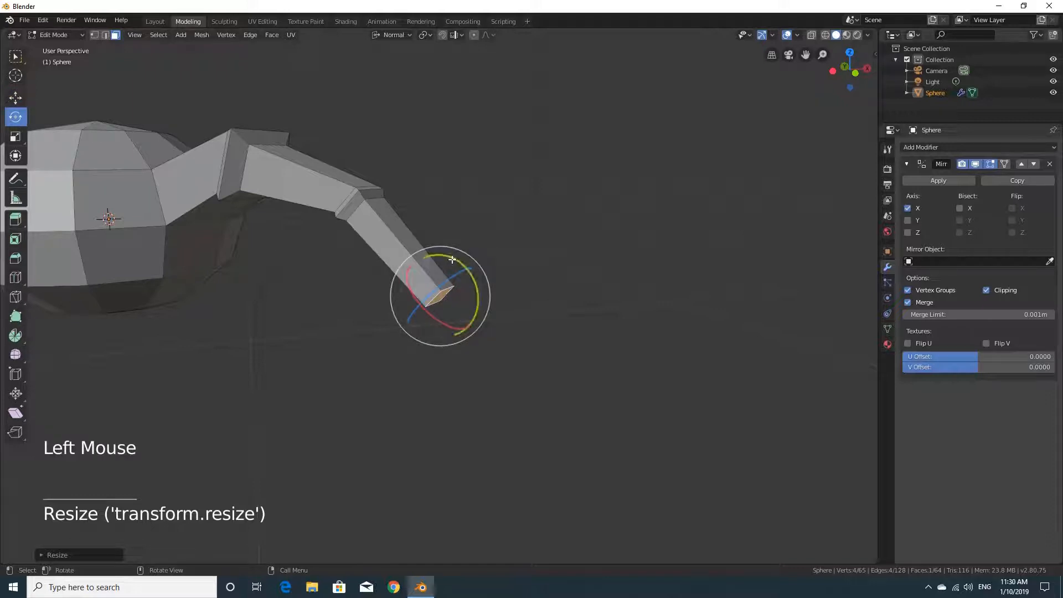
{"action": "left_click_drag", "start_coordinate": [452, 260], "coordinate": [474, 372]}
{"action": "scroll", "coordinate": [474, 373], "scroll_direction": "down", "scroll_amount": 3}
{"action": "scroll", "coordinate": [477, 368], "scroll_direction": "up", "scroll_amount": 1}
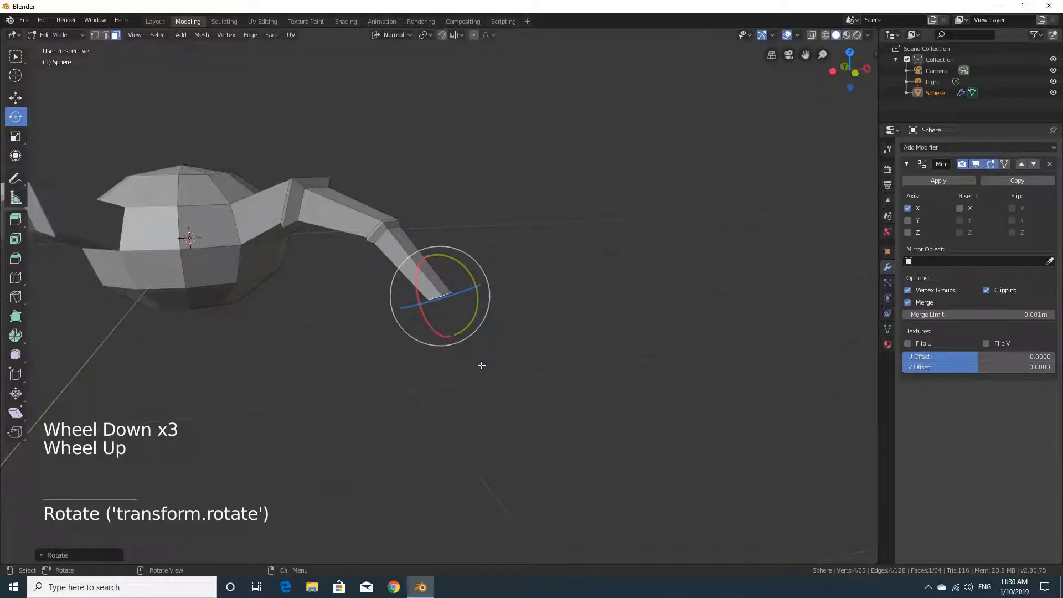
Step: Form a flared joint at the lower segment's end by extruding about 0.03 m, widening, extruding again and narrowing the end
{"action": "key", "text": "e"}
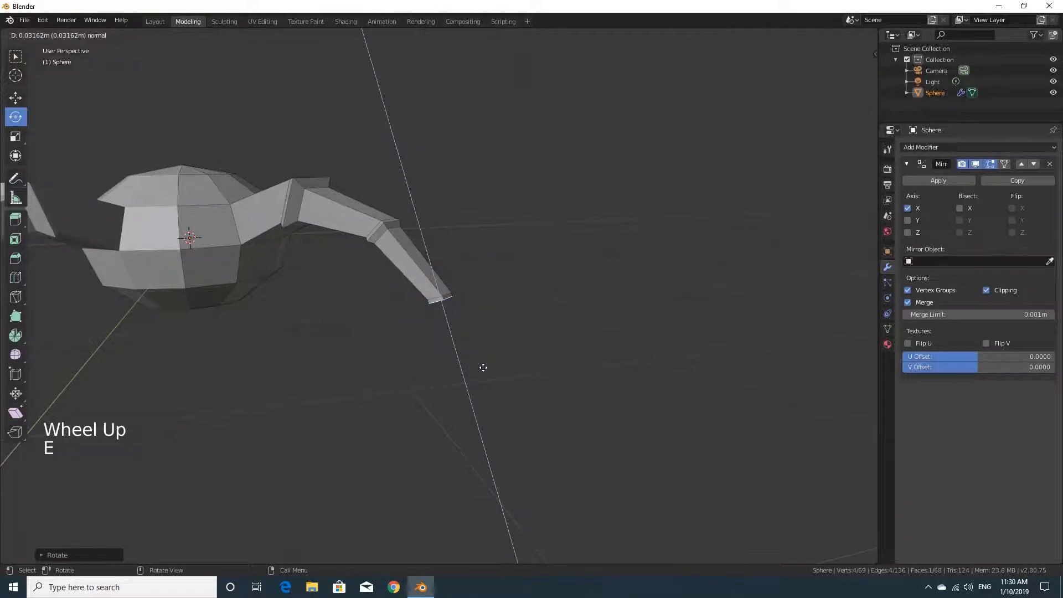
{"action": "right_click", "coordinate": [482, 368]}
{"action": "key", "text": "s"}
{"action": "left_click", "coordinate": [502, 385]}
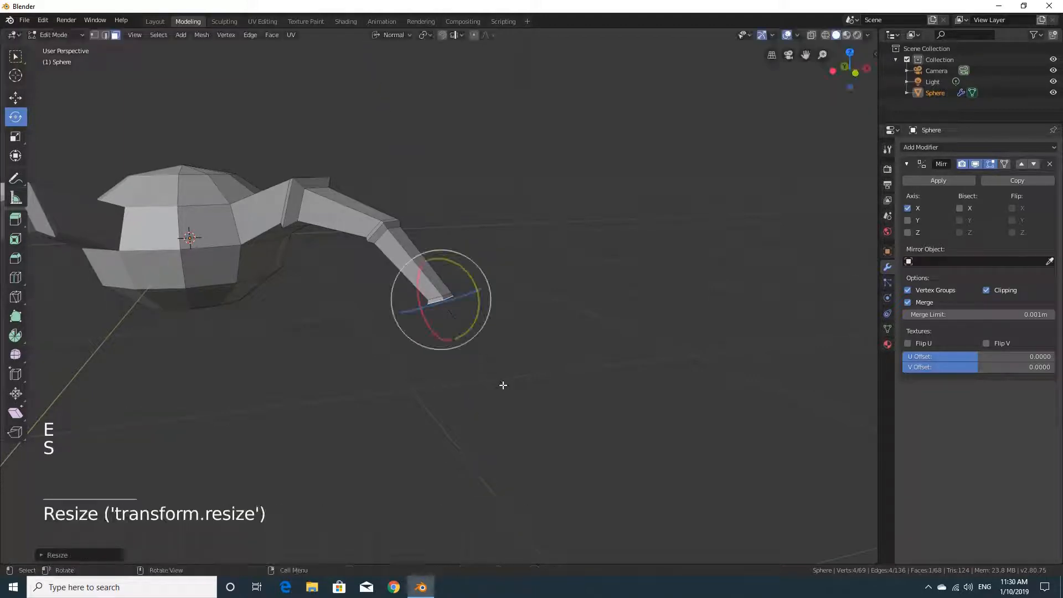
{"action": "key", "text": "e"}
{"action": "right_click", "coordinate": [503, 387]}
{"action": "key", "text": "s"}
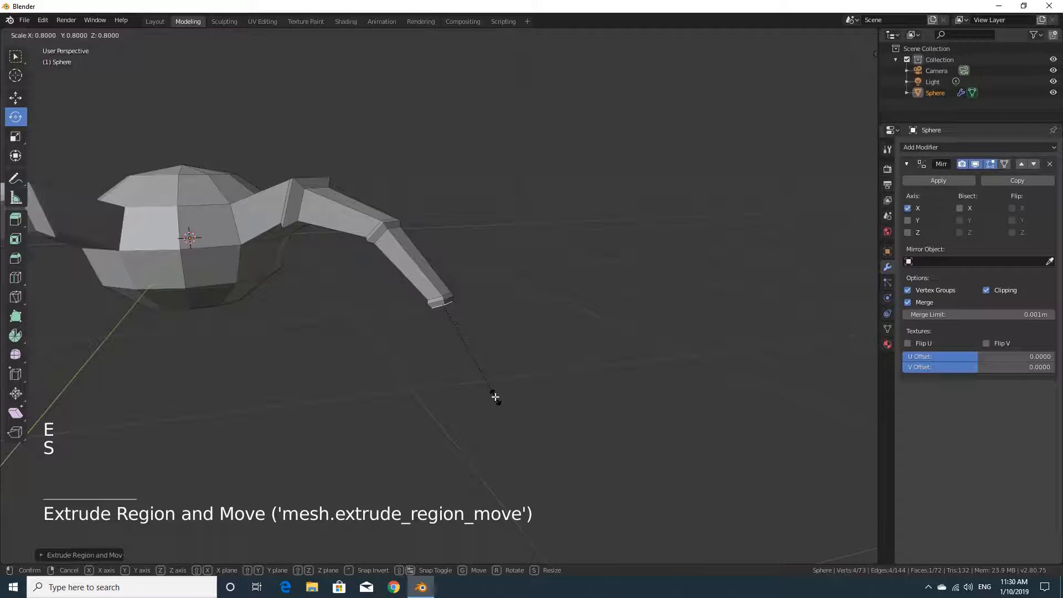
{"action": "left_click", "coordinate": [484, 388]}
Step: Extrude a final limb segment downward from the last joint and scale its end face down to a near point
{"action": "key", "text": "e"}
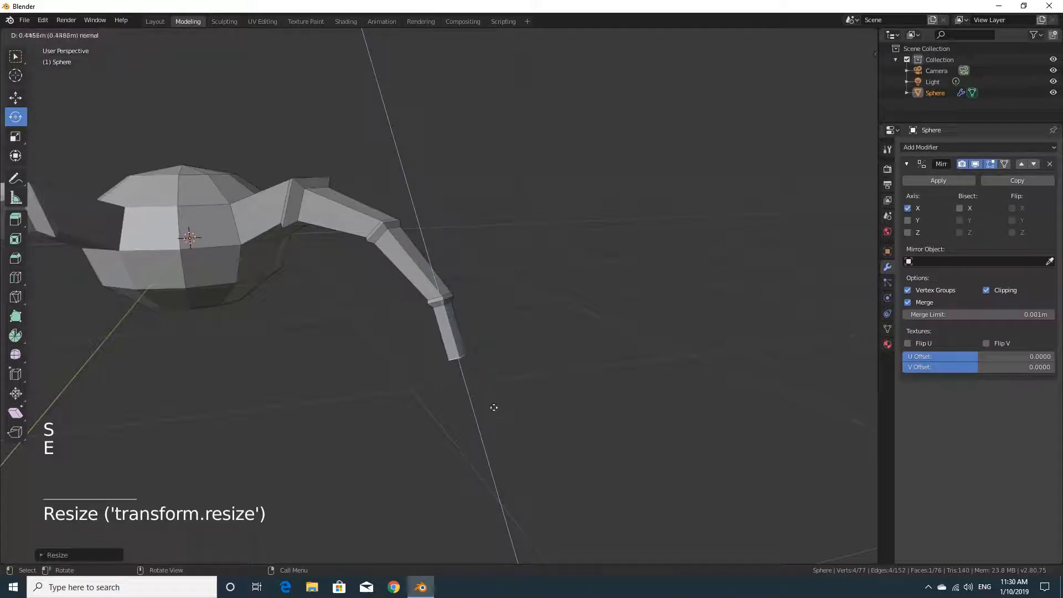
{"action": "left_click", "coordinate": [499, 427]}
{"action": "scroll", "coordinate": [450, 427], "scroll_direction": "down", "scroll_amount": 3}
{"action": "scroll", "coordinate": [450, 424], "scroll_direction": "up", "scroll_amount": 3}
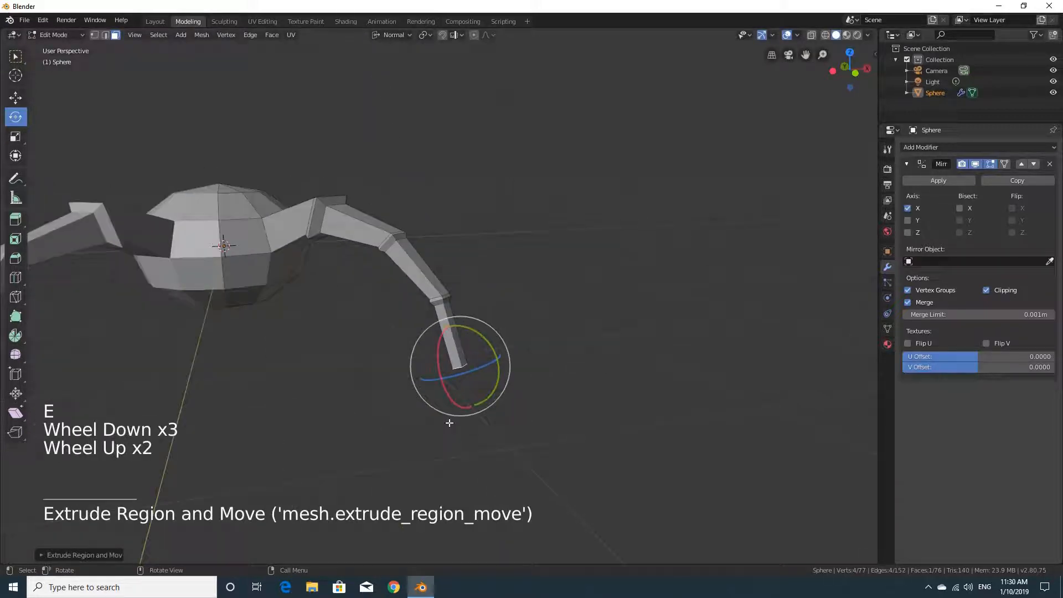
{"action": "key", "text": "s"}
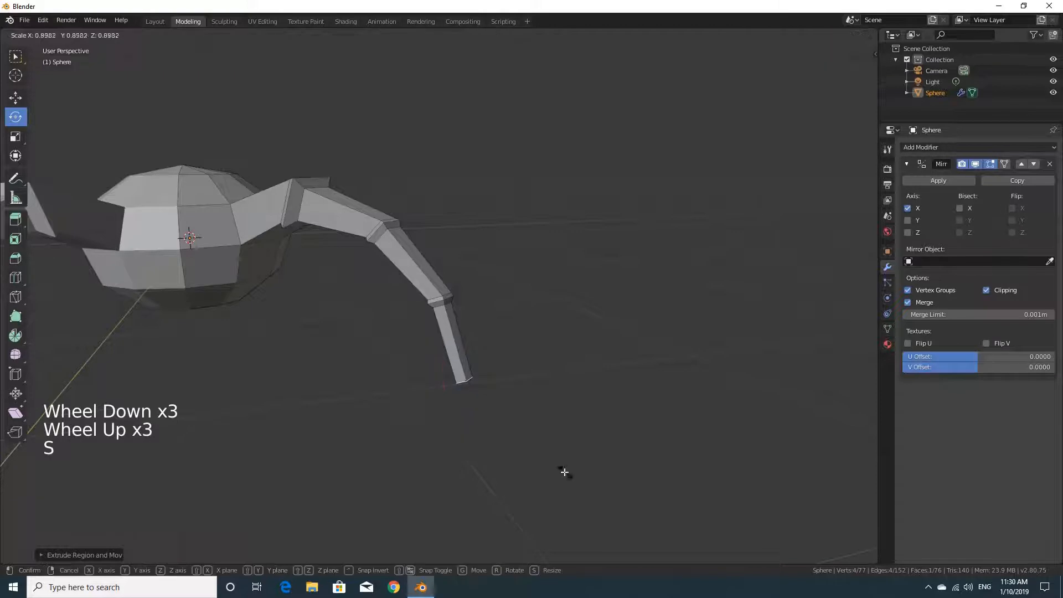
{"action": "left_click", "coordinate": [489, 413]}
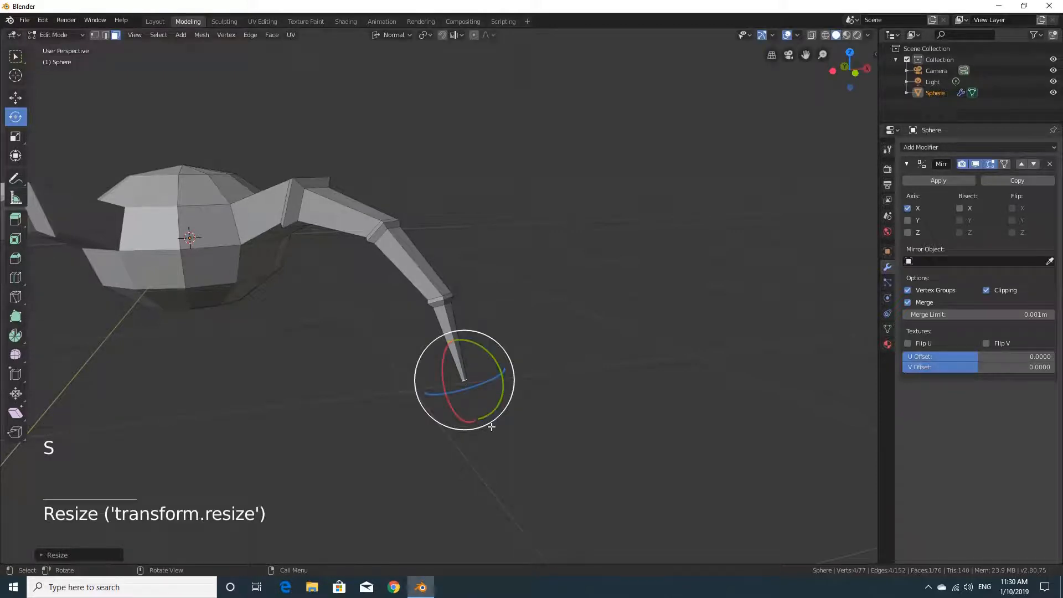
Step: Examine the tapered tip up close and the whole mirrored body with its limbs from several angles
{"action": "scroll", "coordinate": [498, 429], "scroll_direction": "up", "scroll_amount": 6}
{"action": "middle_click_drag", "start_coordinate": [498, 429], "coordinate": [536, 403], "text": "shift"}
{"action": "key", "text": "KP_Decimal"}
{"action": "scroll", "coordinate": [542, 350], "scroll_direction": "down", "scroll_amount": 7}
{"action": "scroll", "coordinate": [542, 351], "scroll_direction": "down", "scroll_amount": 7}
{"action": "scroll", "coordinate": [536, 393], "scroll_direction": "down", "scroll_amount": 8}
{"action": "scroll", "coordinate": [531, 364], "scroll_direction": "up", "scroll_amount": 1}
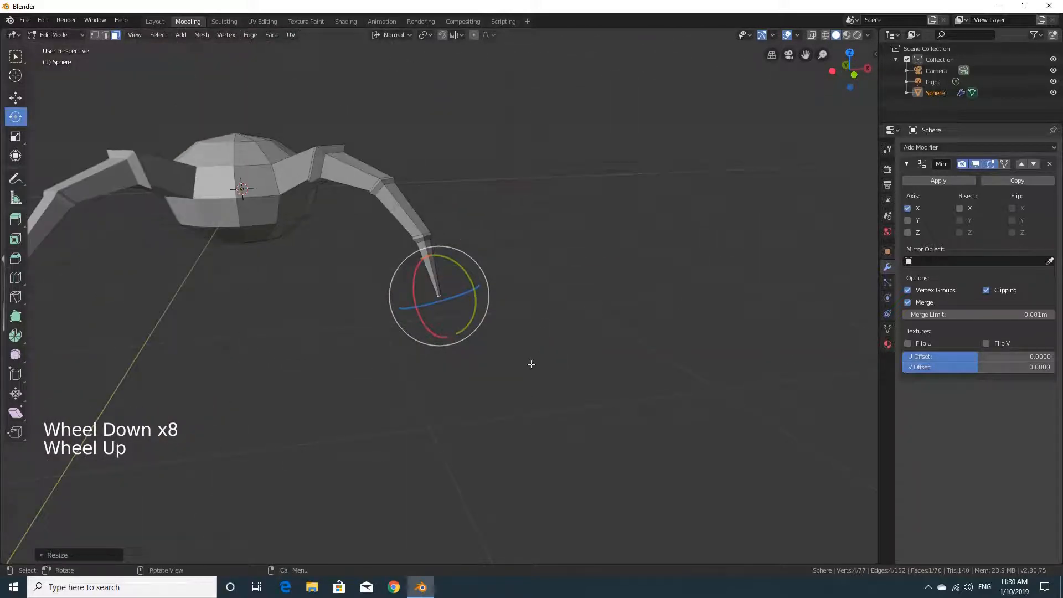
{"action": "mouse_move", "coordinate": [543, 317]}
{"action": "middle_mouse_down"}
{"action": "mouse_move", "coordinate": [505, 344]}
{"action": "mouse_move", "coordinate": [539, 331]}
{"action": "middle_mouse_up"}
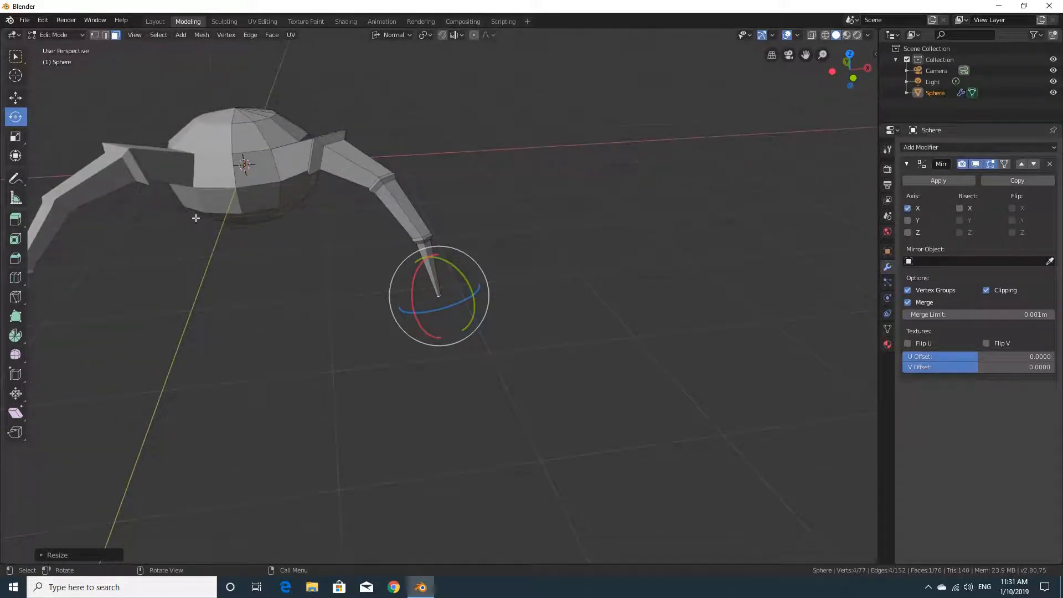
{"action": "middle_click_drag", "start_coordinate": [195, 218], "coordinate": [234, 241]}
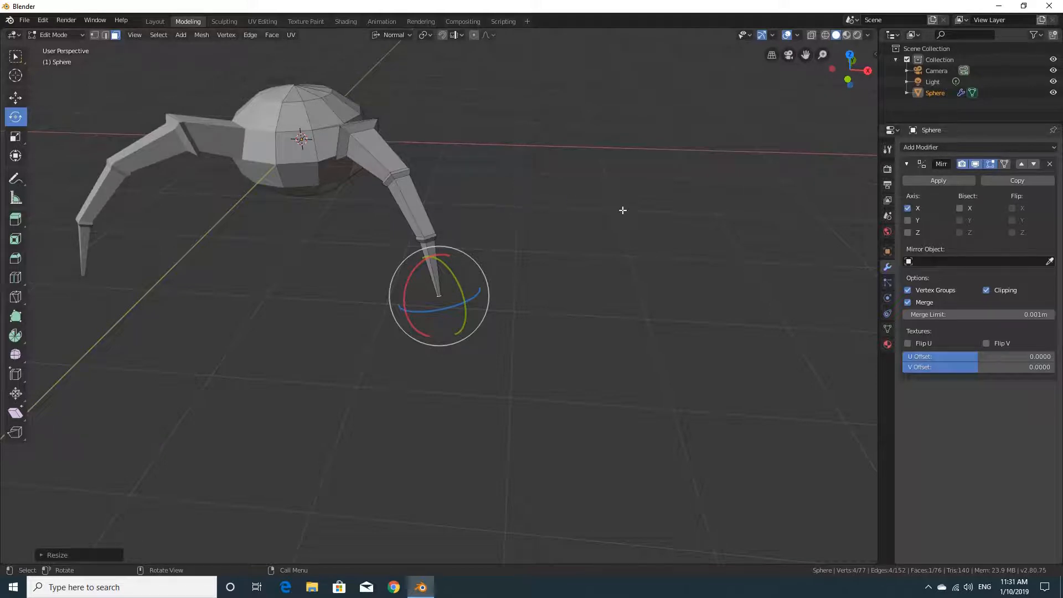
{"action": "middle_click_drag", "start_coordinate": [505, 205], "coordinate": [435, 207]}
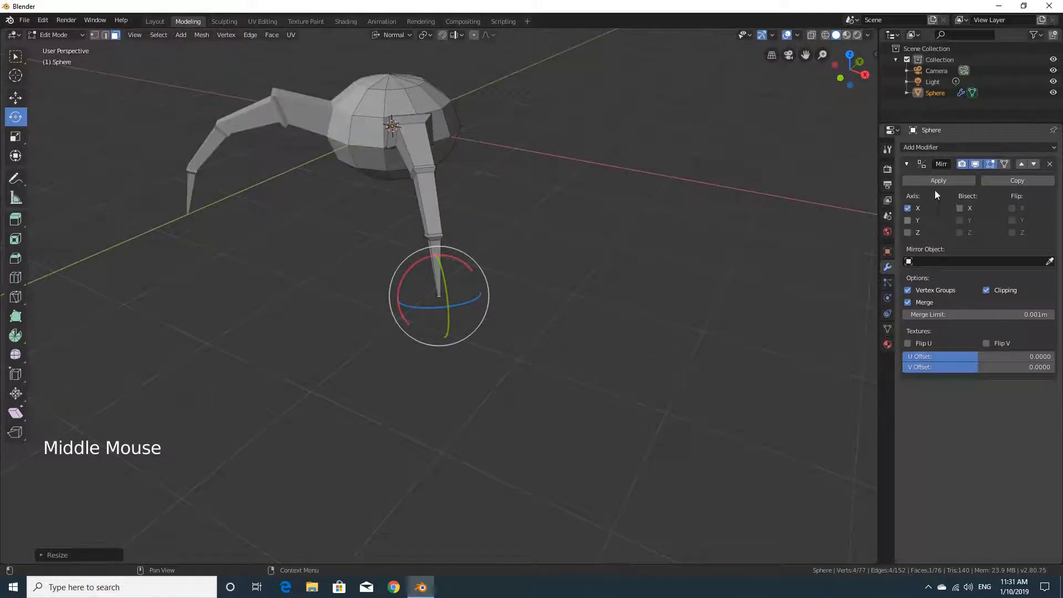
Step: Try a Subdivision Surface modifier on the sphere, inspect the smoothed body and limbs, and remove the modifier
{"action": "left_click", "coordinate": [928, 147]}
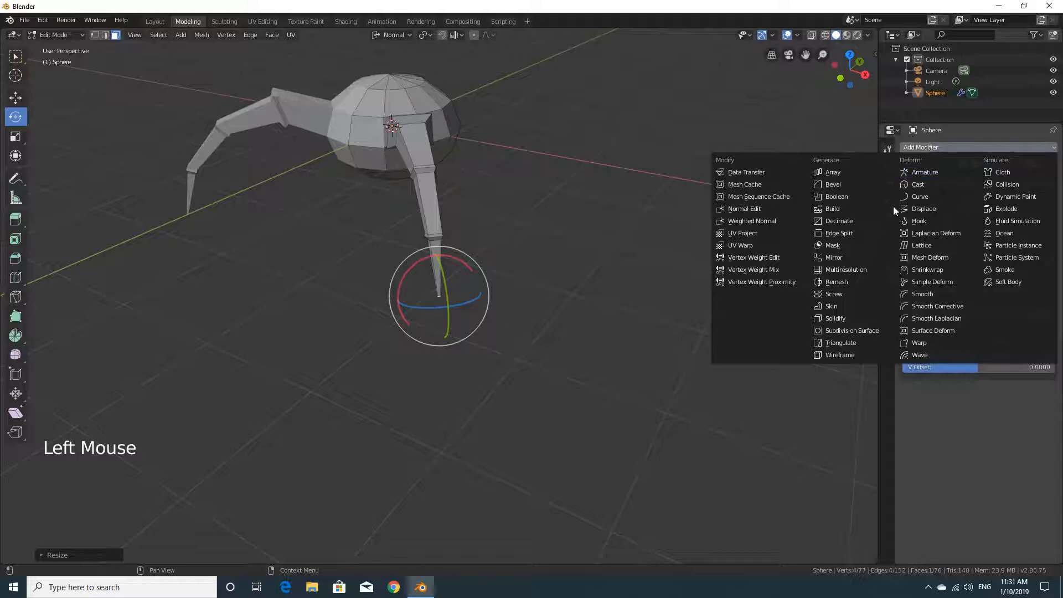
{"action": "left_click", "coordinate": [846, 331]}
{"action": "scroll", "coordinate": [521, 188], "scroll_direction": "up", "scroll_amount": 4}
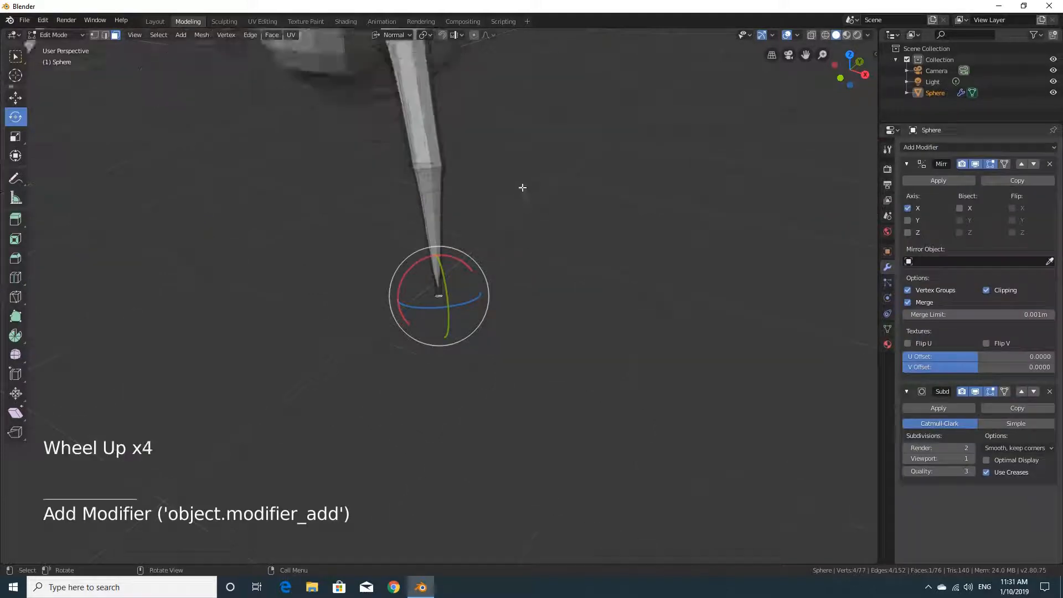
{"action": "scroll", "coordinate": [523, 191], "scroll_direction": "down", "scroll_amount": 4}
{"action": "scroll", "coordinate": [523, 191], "scroll_direction": "down", "scroll_amount": 1}
{"action": "middle_click_drag", "start_coordinate": [522, 190], "coordinate": [627, 287], "text": "shift"}
{"action": "scroll", "coordinate": [560, 228], "scroll_direction": "up", "scroll_amount": 3}
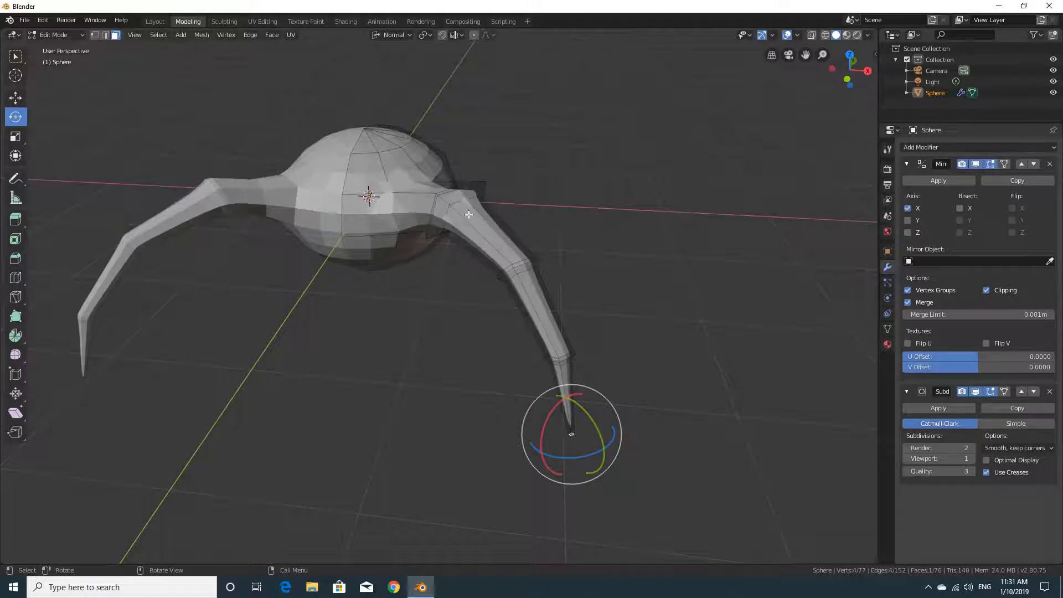
{"action": "key", "text": "shift"}
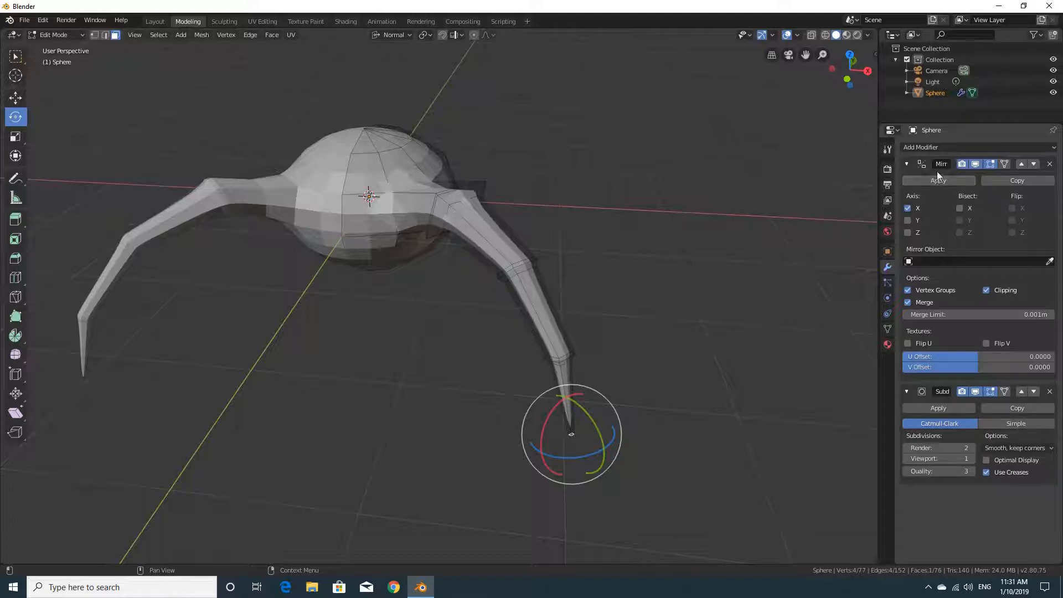
{"action": "left_click", "coordinate": [1049, 391]}
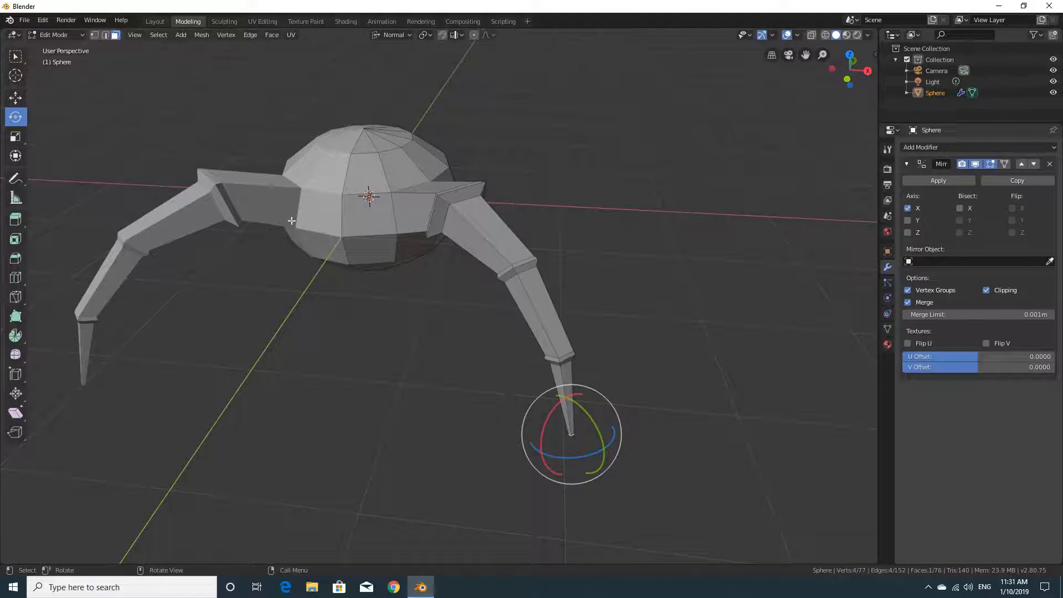
Step: Start a second limb by extruding the body's side face behind the first limb, scaling it and rotating its end
{"action": "middle_click_drag", "start_coordinate": [424, 257], "coordinate": [446, 278]}
{"action": "scroll", "coordinate": [429, 233], "scroll_direction": "down", "scroll_amount": 1}
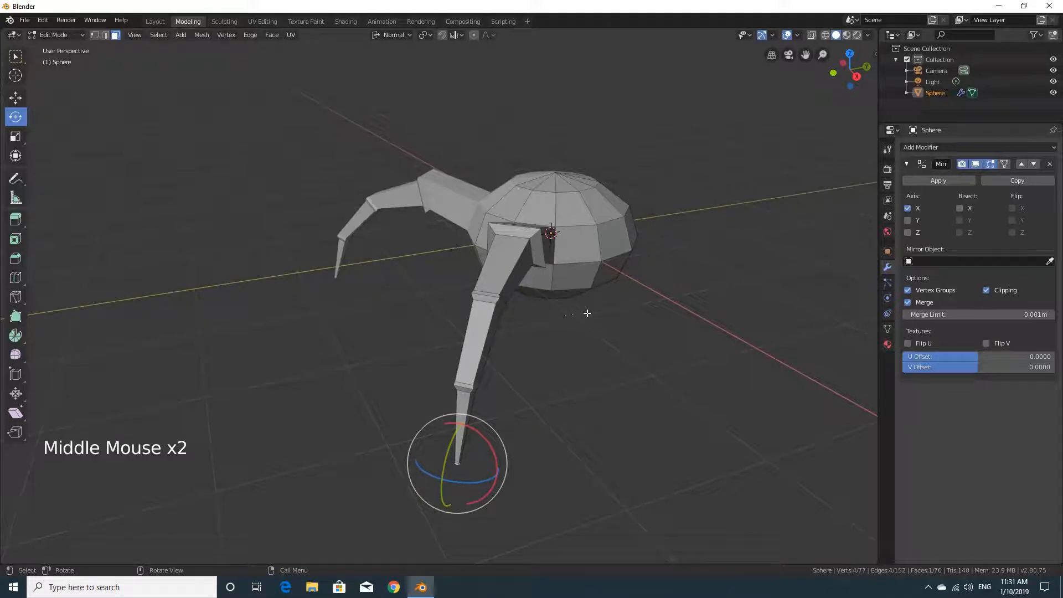
{"action": "middle_click_drag", "start_coordinate": [583, 311], "coordinate": [584, 309]}
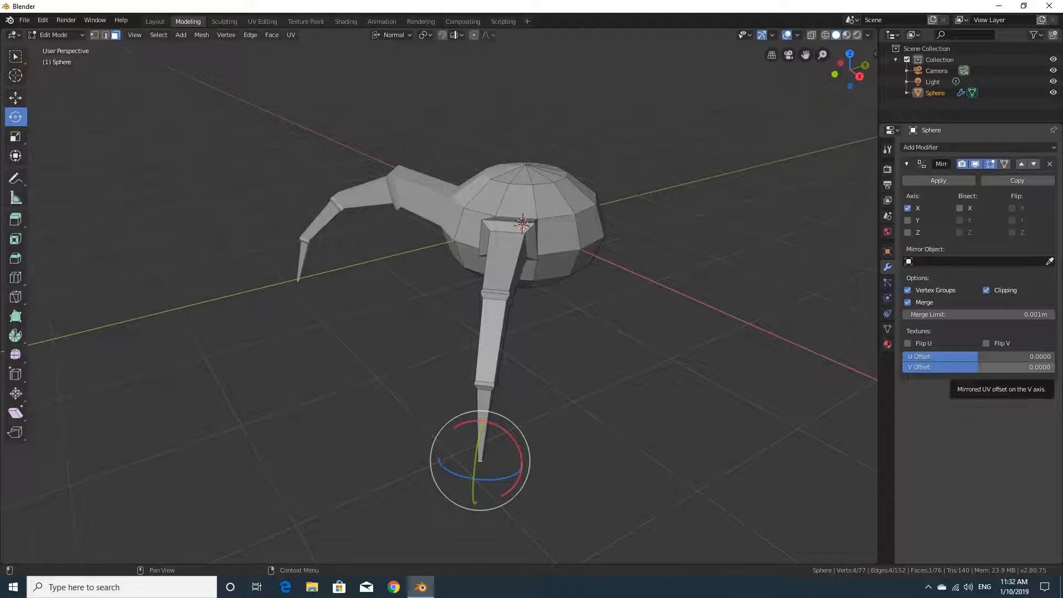
{"action": "left_click", "coordinate": [554, 260]}
{"action": "middle_click_drag", "start_coordinate": [554, 260], "coordinate": [649, 363]}
{"action": "key", "text": "e"}
{"action": "key", "text": "s"}
{"action": "left_click_drag", "start_coordinate": [634, 291], "coordinate": [609, 327]}
{"action": "middle_click_drag", "start_coordinate": [609, 327], "coordinate": [586, 255]}
{"action": "left_click", "coordinate": [586, 254]}
Step: Extrude and scale the second limb's end face repeatedly to form its elbow joint and the following segment
{"action": "key", "text": "e"}
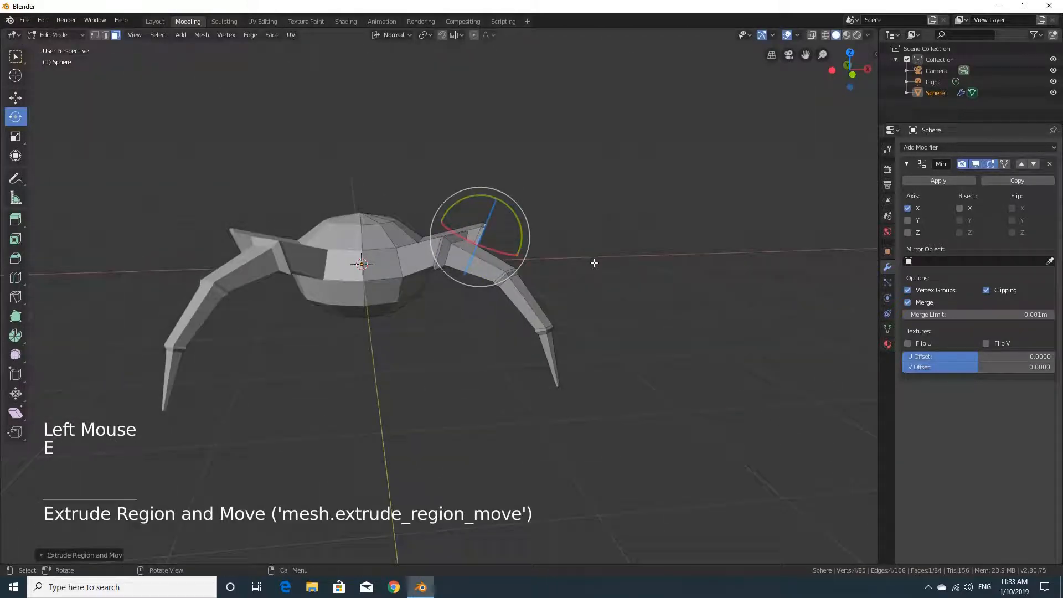
{"action": "key", "text": "s"}
{"action": "key", "text": "e"}
{"action": "key", "text": "s"}
{"action": "left_click", "coordinate": [573, 260]}
Step: In the front orthographic view, rotate the second limb's end face about its normal-oriented Y axis to angle it downward
{"action": "key", "text": "KP_7"}
{"action": "key", "text": "KP_1"}
{"action": "left_click_drag", "start_coordinate": [593, 261], "coordinate": [609, 280]}
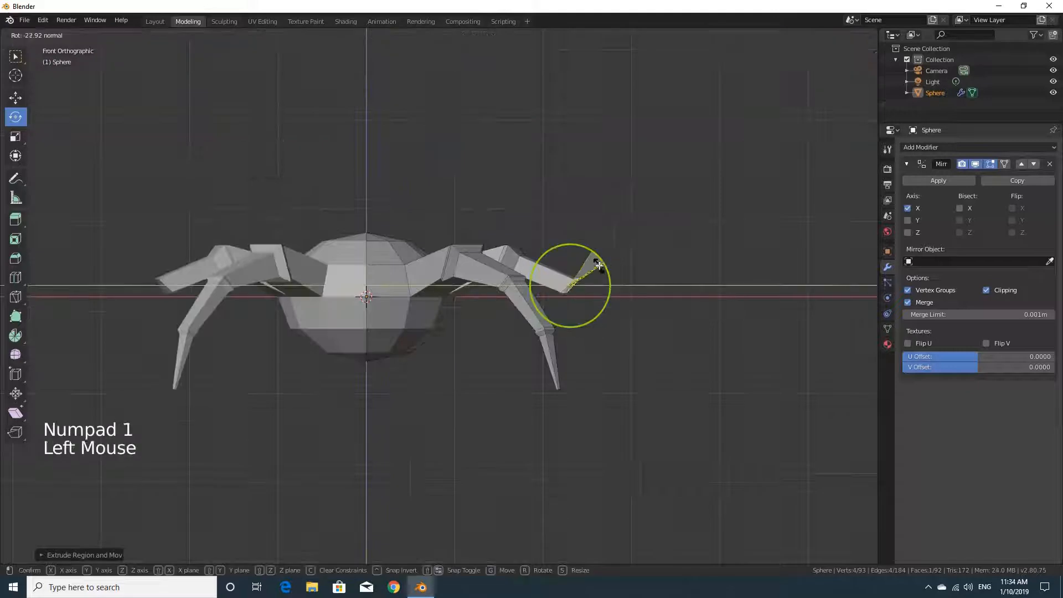
Step: Extrude and scale the second limb's end face into a joint and lower segment, angling the segment's end further downward
{"action": "key", "text": "e"}
{"action": "key", "text": "s"}
{"action": "left_click", "coordinate": [621, 356]}
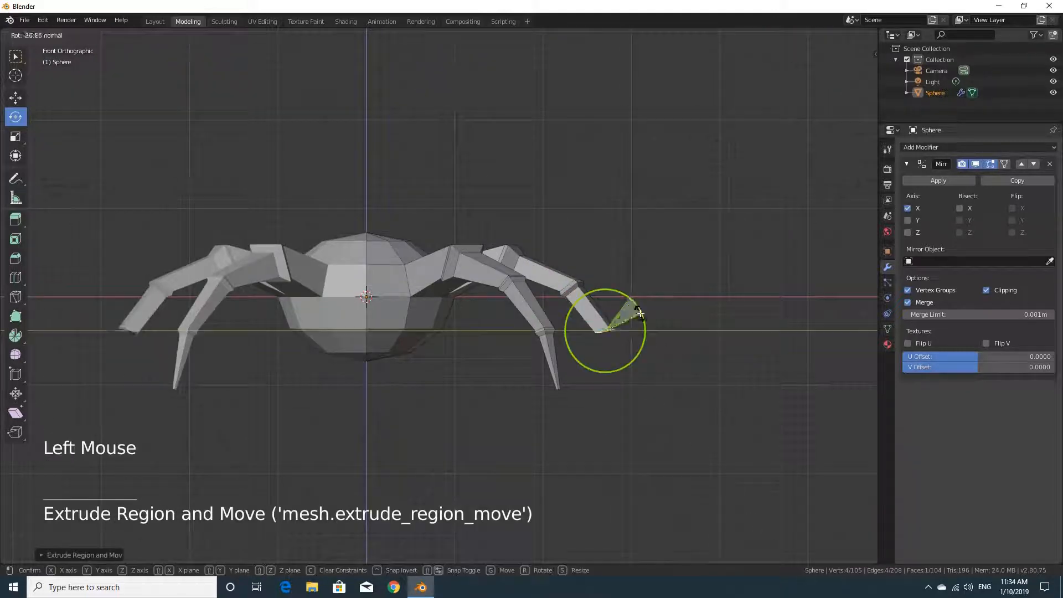
{"action": "middle_click_drag", "start_coordinate": [622, 356], "coordinate": [702, 398]}
{"action": "key", "text": "s"}
{"action": "left_click", "coordinate": [688, 422]}
Step: Extrude and scale the second limb's end face twice to form the joint above its final segment
{"action": "key", "text": "e"}
{"action": "key", "text": "s"}
{"action": "key", "text": "e"}
{"action": "key", "text": "s"}
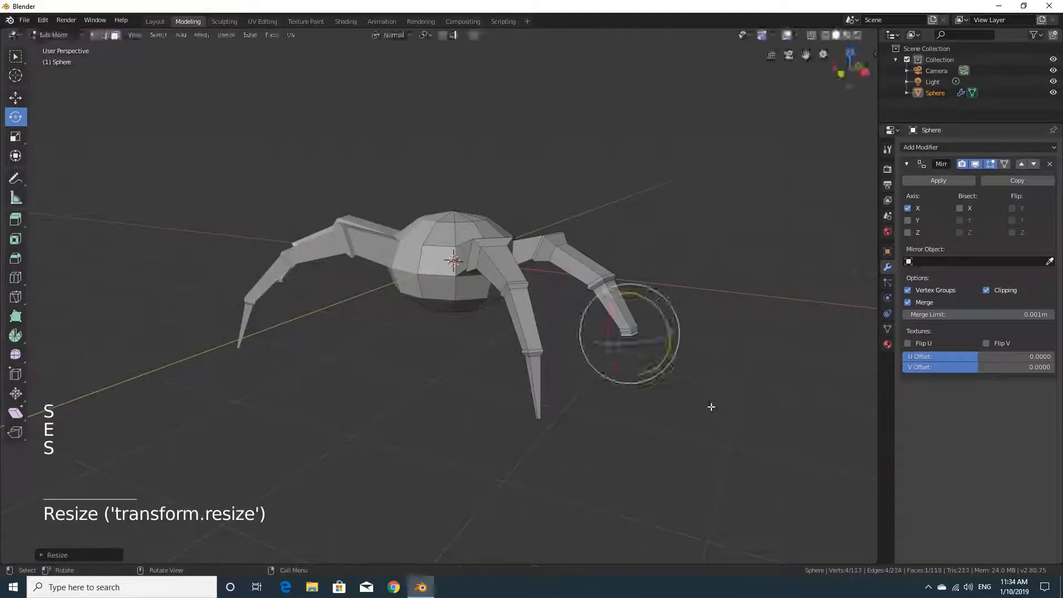
Step: Extrude the second limb's final segment, then in the front orthographic view position its end and scale it into a narrow tip
{"action": "key", "text": "e"}
{"action": "key", "text": "KP_1"}
{"action": "key", "text": "e"}
{"action": "left_click", "coordinate": [624, 430]}
{"action": "key", "text": "s"}
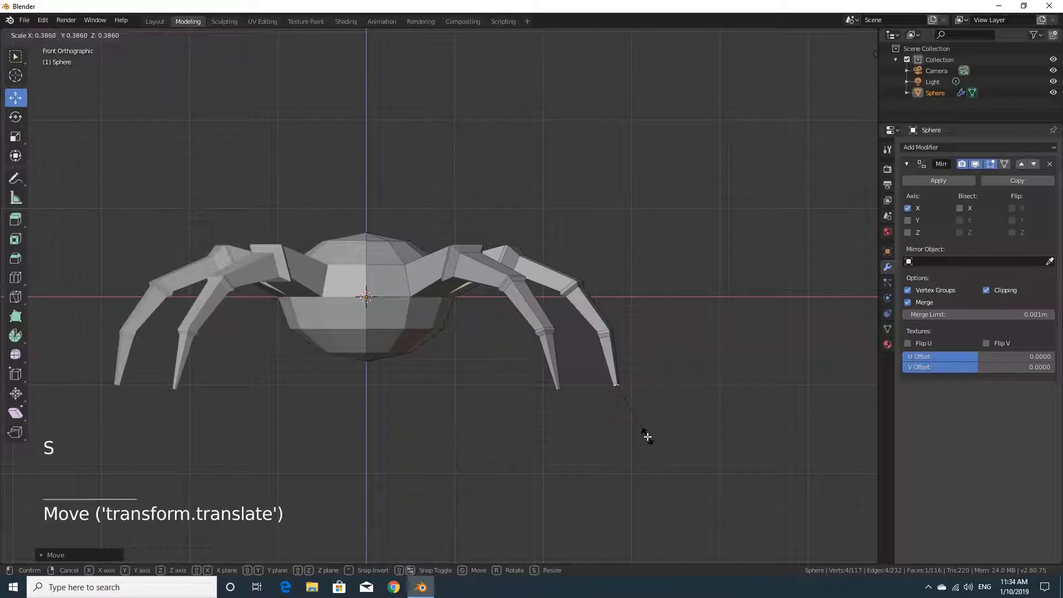
{"action": "left_click", "coordinate": [627, 431]}
{"action": "key", "text": "e"}
{"action": "left_click_drag", "start_coordinate": [627, 431], "coordinate": [629, 437]}
{"action": "middle_click_drag", "start_coordinate": [629, 437], "coordinate": [671, 360]}
Step: Extrude the body's side face behind the second limb to start a third limb
{"action": "left_click", "coordinate": [640, 314]}
{"action": "key", "text": "e"}
{"action": "left_click", "coordinate": [717, 360]}
{"action": "key", "text": "KP_7"}
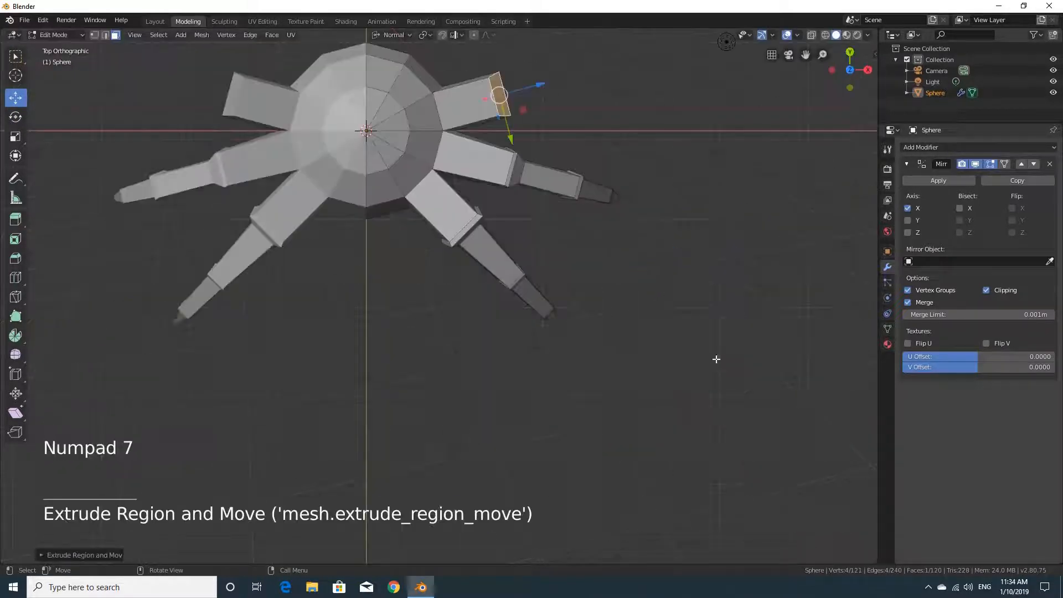
{"action": "left_click_drag", "start_coordinate": [541, 85], "coordinate": [544, 84]}
{"action": "key", "text": "s"}
{"action": "key", "text": "e"}
{"action": "key", "text": "s"}
{"action": "key", "text": "e"}
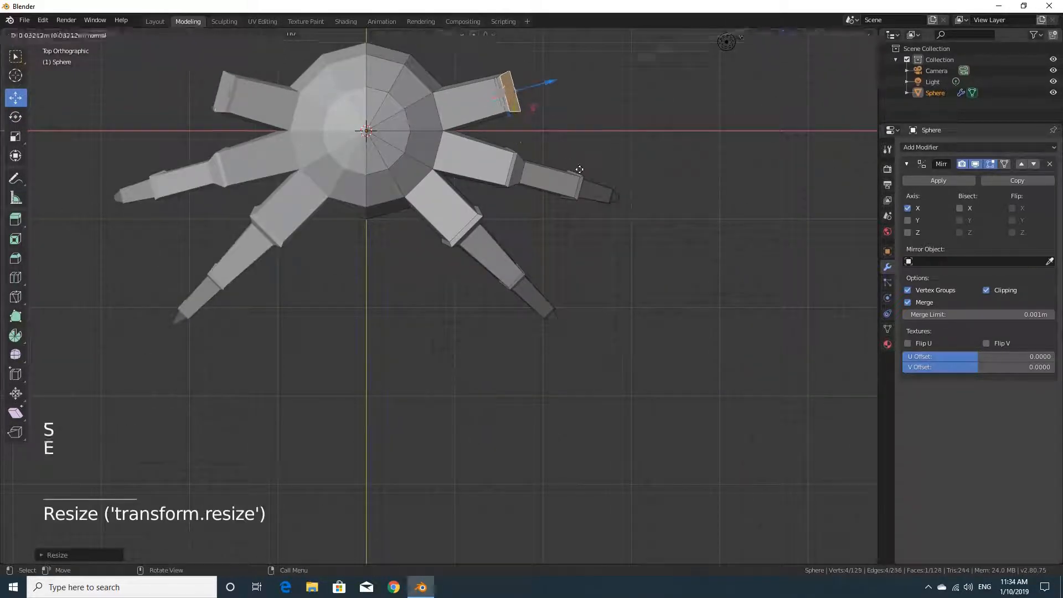
{"action": "key", "text": "s"}
{"action": "key", "text": "ctrl+z"}
{"action": "key", "text": "ctrl+z"}
{"action": "key", "text": "ctrl+z"}
{"action": "key", "text": "ctrl+z"}
{"action": "key", "text": "ctrl+z"}
{"action": "key", "text": "ctrl+z"}
{"action": "key", "text": "ctrl+z"}
{"action": "key", "text": "ctrl+z"}
Step: Scale the third limb's end face and rotate it to set the limb's direction
{"action": "key", "text": "s"}
{"action": "left_click", "coordinate": [16, 117]}
{"action": "left_click_drag", "start_coordinate": [512, 78], "coordinate": [553, 127]}
{"action": "middle_click_drag", "start_coordinate": [587, 188], "coordinate": [374, 152]}
{"action": "left_click", "coordinate": [374, 152]}
Step: Extrude and scale the third limb's end face into an elbow joint and following segment, rotating the segment's end downward
{"action": "key", "text": "e"}
{"action": "key", "text": "s"}
{"action": "key", "text": "e"}
{"action": "key", "text": "s"}
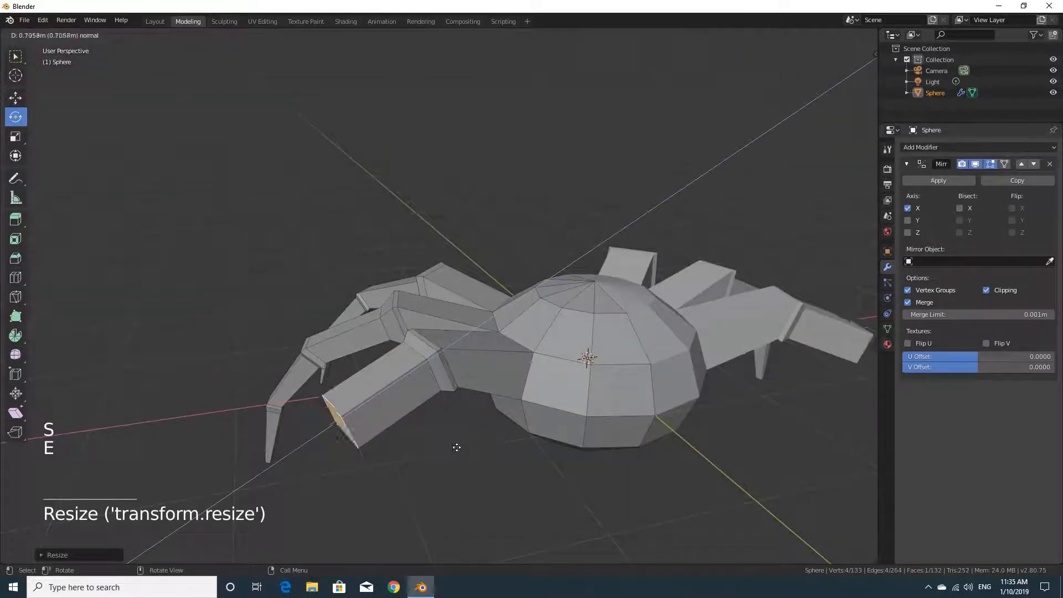
{"action": "key", "text": "e"}
{"action": "middle_click_drag", "start_coordinate": [456, 443], "coordinate": [628, 479]}
{"action": "key", "text": "s"}
{"action": "left_click_drag", "start_coordinate": [714, 310], "coordinate": [664, 387]}
Step: Extrude and scale the third limb's end face repeatedly to form its second joint and begin the next segment
{"action": "middle_click_drag", "start_coordinate": [664, 388], "coordinate": [465, 367]}
{"action": "key", "text": "e"}
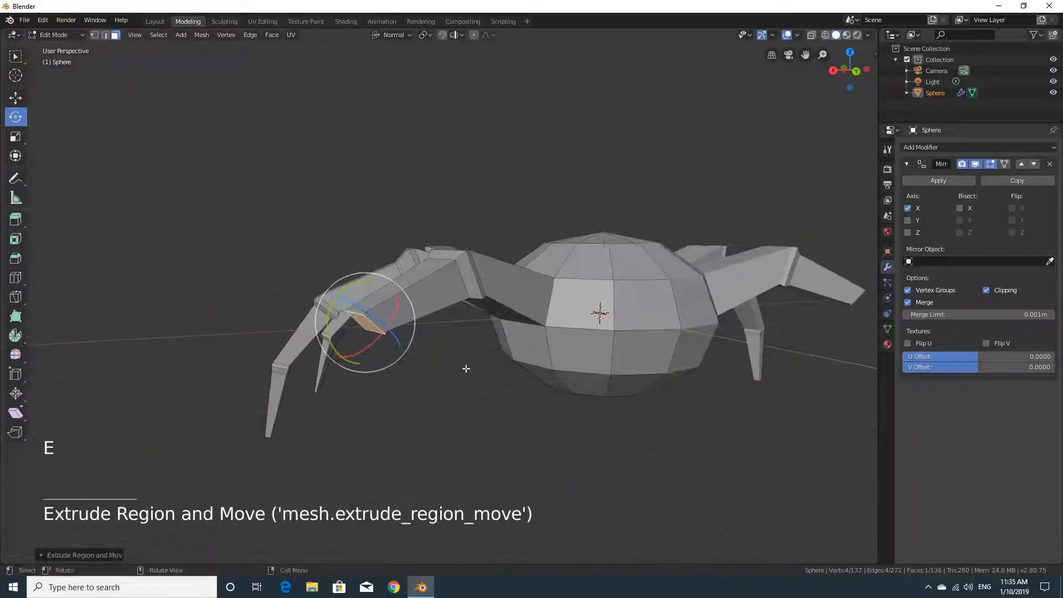
{"action": "key", "text": "s"}
{"action": "right_click", "coordinate": [478, 373]}
{"action": "right_click", "coordinate": [478, 373]}
{"action": "middle_click", "coordinate": [478, 373]}
{"action": "key", "text": "e"}
{"action": "key", "text": "s"}
{"action": "key", "text": "e"}
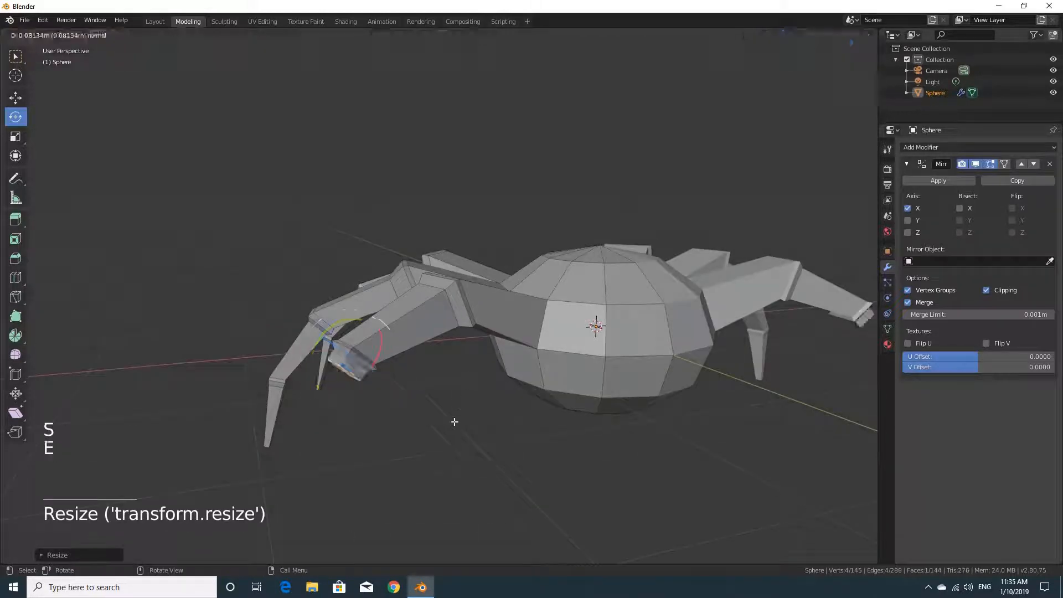
Step: Move the third limb's end face along its normal to lengthen the segment, and scale the face
{"action": "middle_click_drag", "start_coordinate": [453, 422], "coordinate": [387, 429]}
{"action": "left_click", "coordinate": [16, 98]}
{"action": "left_click_drag", "start_coordinate": [335, 406], "coordinate": [330, 416]}
{"action": "scroll", "coordinate": [487, 411], "scroll_direction": "down", "scroll_amount": 2}
{"action": "middle_click_drag", "start_coordinate": [487, 411], "coordinate": [574, 408]}
{"action": "left_click_drag", "start_coordinate": [653, 383], "coordinate": [657, 391]}
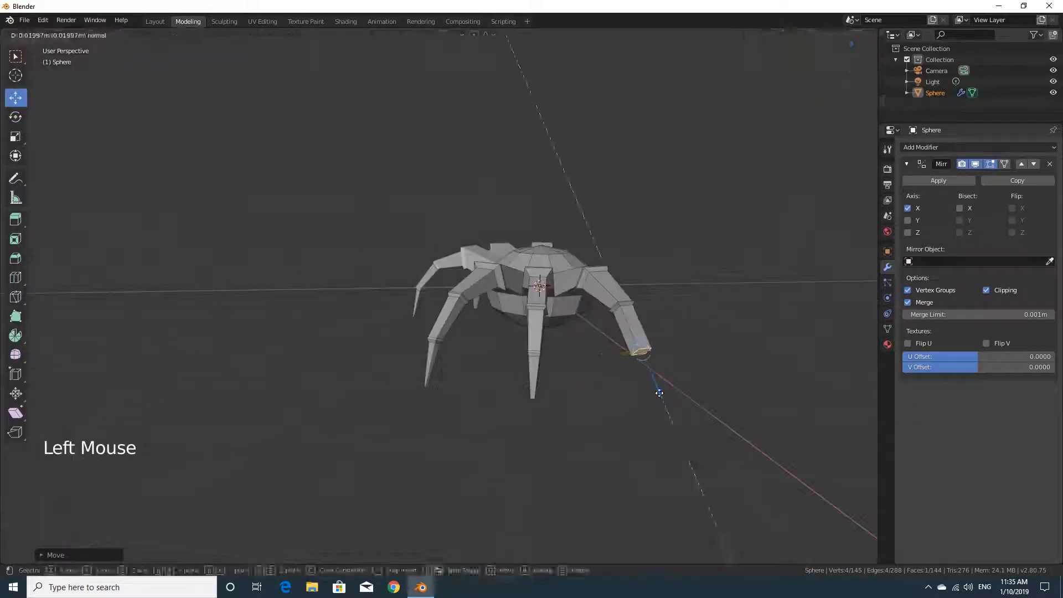
{"action": "key", "text": "s"}
{"action": "scroll", "coordinate": [649, 397], "scroll_direction": "up", "scroll_amount": 3}
{"action": "middle_click_drag", "start_coordinate": [650, 397], "coordinate": [408, 380], "text": "shift"}
{"action": "key", "text": "e"}
{"action": "key", "text": "s"}
{"action": "key", "text": "e"}
{"action": "key", "text": "s"}
{"action": "key", "text": "ctrl+z"}
{"action": "key", "text": "ctrl+z"}
{"action": "key", "text": "ctrl+z"}
{"action": "key", "text": "ctrl+z"}
{"action": "key", "text": "ctrl+z"}
{"action": "key", "text": "ctrl+z"}
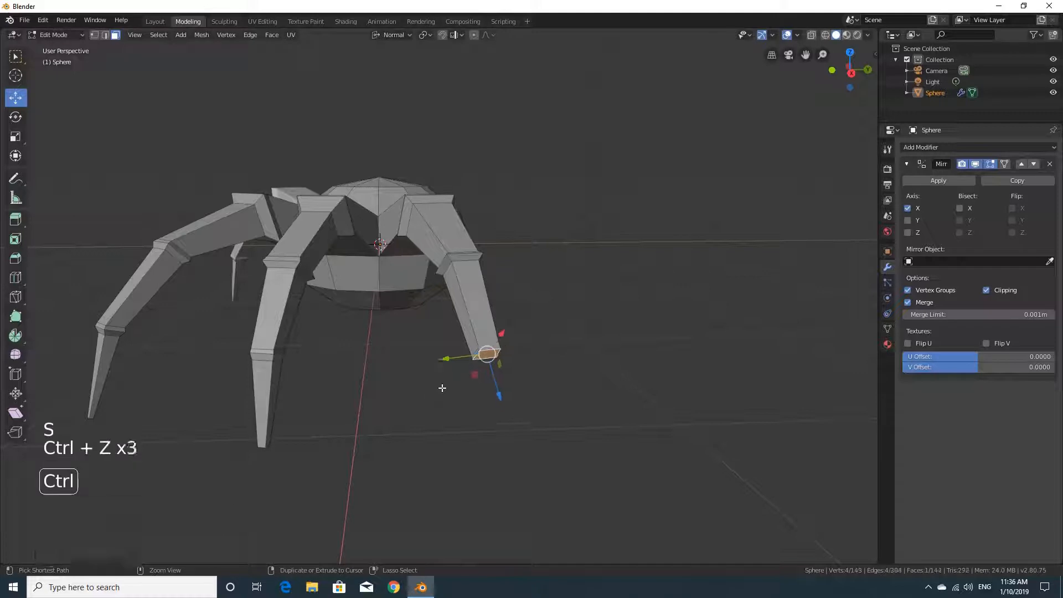
Step: Scale down the third limb's end face and rotate it to angle the limb toward the ground
{"action": "key", "text": "s"}
{"action": "left_click", "coordinate": [456, 385]}
{"action": "left_click", "coordinate": [16, 116]}
{"action": "left_click_drag", "start_coordinate": [496, 326], "coordinate": [494, 336]}
{"action": "middle_click_drag", "start_coordinate": [495, 337], "coordinate": [600, 310]}
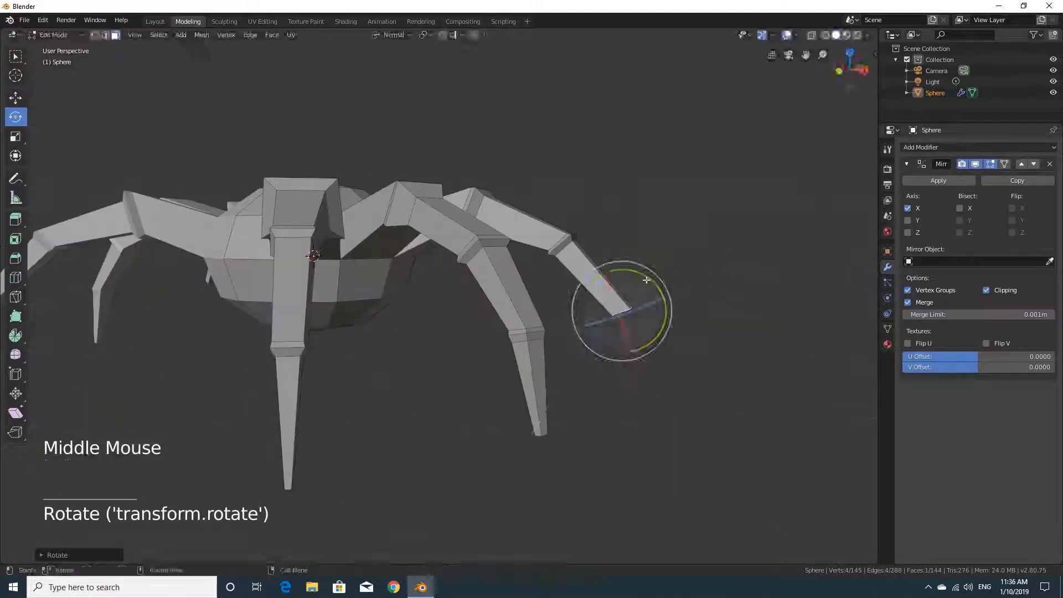
{"action": "left_click_drag", "start_coordinate": [645, 280], "coordinate": [654, 293]}
Step: Extrude and scale the third limb's end face to build the joint above its final segment
{"action": "key", "text": "e"}
{"action": "key", "text": "s"}
{"action": "key", "text": "e"}
{"action": "key", "text": "s"}
Step: In the front orthographic view, taper the third limb's final segment and raise its tip level with the other leg tips
{"action": "key", "text": "KP_1"}
{"action": "scroll", "coordinate": [689, 443], "scroll_direction": "up", "scroll_amount": 1}
{"action": "middle_click_drag", "start_coordinate": [689, 443], "coordinate": [491, 415], "text": "shift"}
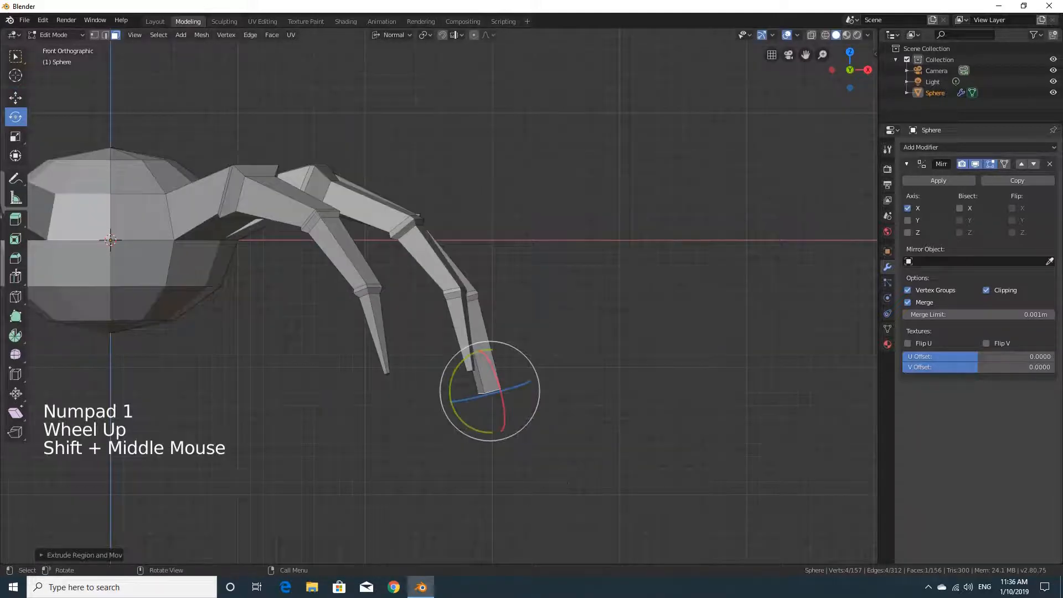
{"action": "left_click", "coordinate": [493, 412]}
{"action": "key", "text": "s"}
{"action": "left_click", "coordinate": [496, 408]}
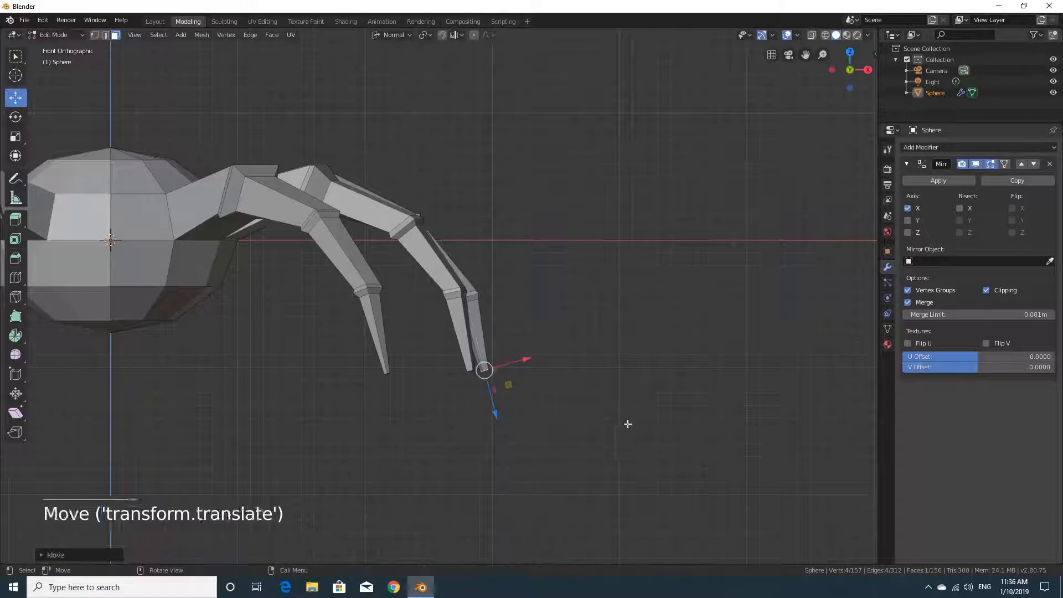
{"action": "key", "text": "s"}
Step: Start a fourth limb by extruding the body's side face behind the third limb, then rotate and scale its end face
{"action": "middle_click_drag", "start_coordinate": [626, 425], "coordinate": [554, 387]}
{"action": "scroll", "coordinate": [554, 388], "scroll_direction": "down", "scroll_amount": 2}
{"action": "middle_click_drag", "start_coordinate": [553, 387], "coordinate": [498, 382], "text": "shift"}
{"action": "middle_click_drag", "start_coordinate": [498, 382], "coordinate": [574, 273]}
{"action": "left_click", "coordinate": [573, 273]}
{"action": "middle_click_drag", "start_coordinate": [574, 273], "coordinate": [538, 348]}
{"action": "key", "text": "e"}
{"action": "left_click", "coordinate": [526, 299]}
{"action": "left_click", "coordinate": [16, 117]}
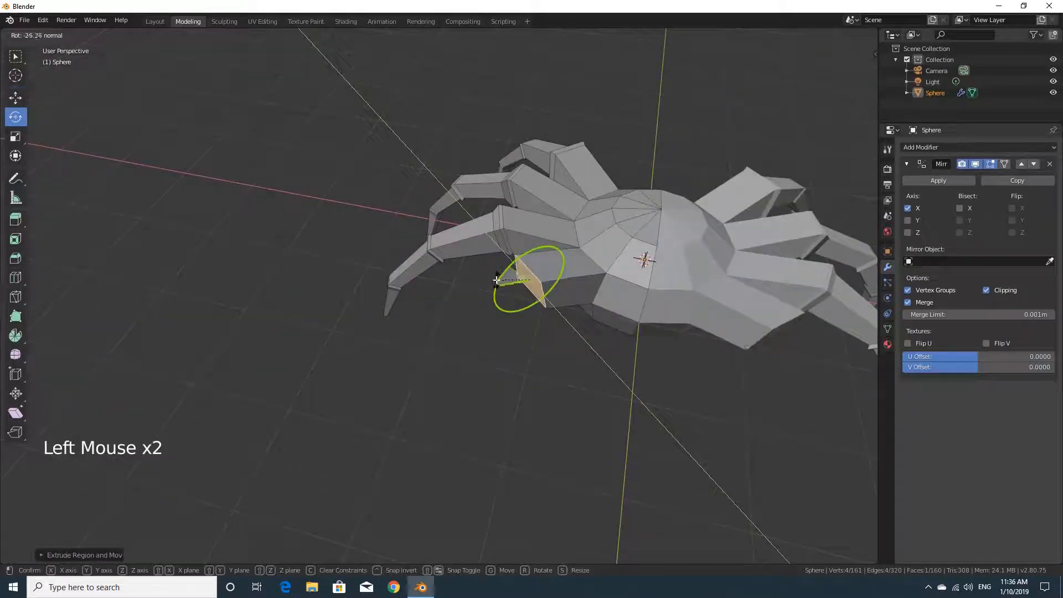
{"action": "key", "text": "s"}
Step: Extrude and scale the fourth limb's end face into an elbow joint and following segment, rotating the segment's end downward
{"action": "key", "text": "e"}
{"action": "key", "text": "s"}
{"action": "key", "text": "e"}
{"action": "key", "text": "s"}
{"action": "middle_click_drag", "start_coordinate": [615, 401], "coordinate": [557, 363]}
{"action": "key", "text": "e"}
{"action": "left_click", "coordinate": [498, 425]}
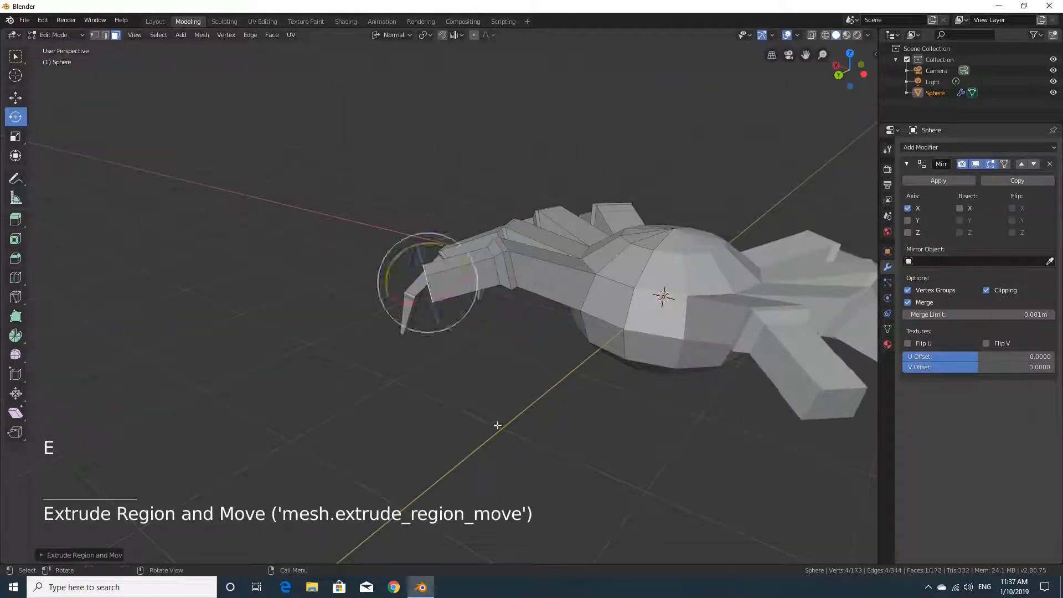
{"action": "key", "text": "s"}
{"action": "middle_click_drag", "start_coordinate": [493, 410], "coordinate": [587, 437]}
{"action": "left_click_drag", "start_coordinate": [441, 285], "coordinate": [443, 308]}
Step: Extrude and scale the fourth limb's end face to form its second joint and the next segment
{"action": "middle_click_drag", "start_coordinate": [575, 406], "coordinate": [604, 359]}
{"action": "key", "text": "e"}
{"action": "left_click", "coordinate": [511, 371]}
{"action": "key", "text": "s"}
{"action": "key", "text": "e"}
{"action": "key", "text": "s"}
{"action": "key", "text": "e"}
{"action": "left_click", "coordinate": [489, 387]}
Step: Move the fourth limb's end face along its normal, then rotate and scale it to angle and taper the segment
{"action": "middle_click_drag", "start_coordinate": [559, 349], "coordinate": [492, 329]}
{"action": "left_click", "coordinate": [16, 98]}
{"action": "left_click_drag", "start_coordinate": [552, 349], "coordinate": [557, 360]}
{"action": "left_click", "coordinate": [16, 117]}
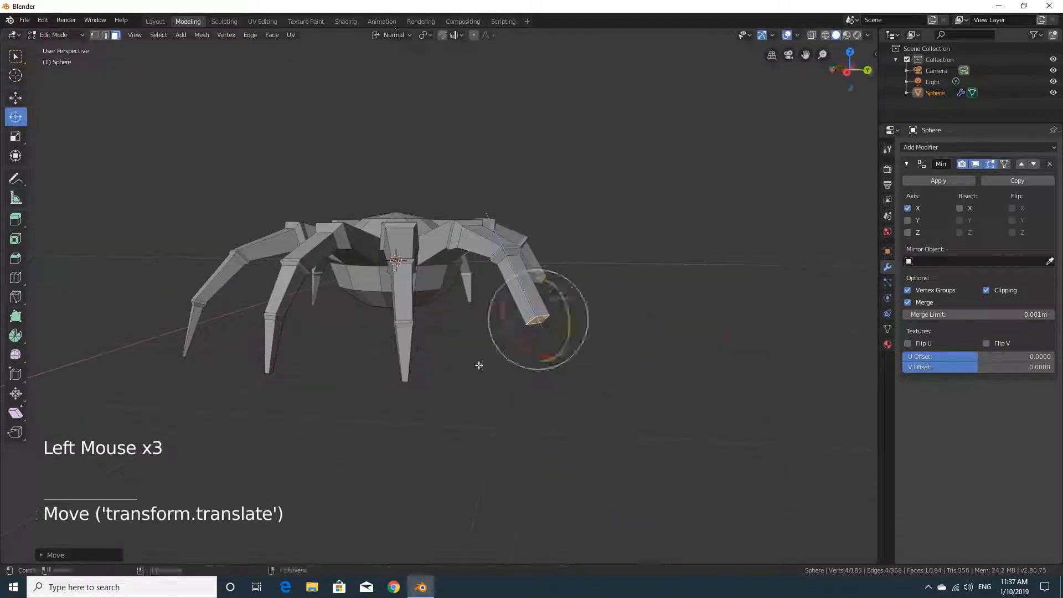
{"action": "middle_click_drag", "start_coordinate": [479, 365], "coordinate": [359, 354]}
{"action": "left_click_drag", "start_coordinate": [393, 316], "coordinate": [391, 338]}
{"action": "key", "text": "s"}
{"action": "left_click", "coordinate": [540, 419]}
Step: Extrude the fourth limb's last joint and final segment, scaling the end face into a narrow tip
{"action": "key", "text": "e"}
{"action": "key", "text": "s"}
{"action": "left_click", "coordinate": [514, 416]}
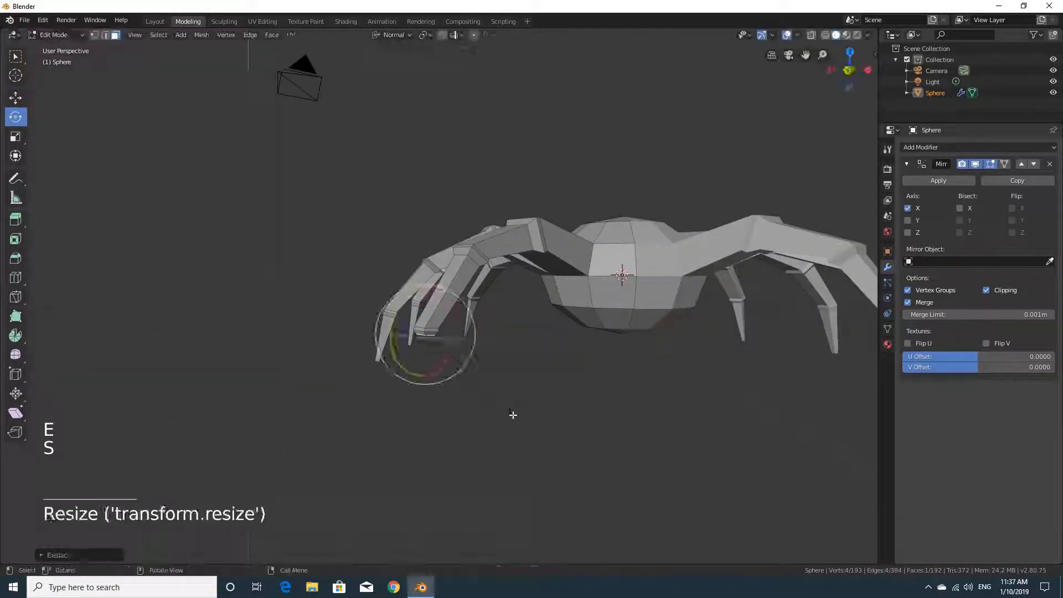
{"action": "key", "text": "e"}
{"action": "left_click", "coordinate": [490, 453]}
{"action": "key", "text": "KP_1"}
{"action": "key", "text": "s"}
{"action": "left_click", "coordinate": [409, 391]}
Step: Inspect the body and its completed legs from several angles, ending at the faces along the front mirror seam
{"action": "middle_click_drag", "start_coordinate": [686, 365], "coordinate": [642, 388]}
{"action": "scroll", "coordinate": [642, 388], "scroll_direction": "down", "scroll_amount": 3}
{"action": "middle_click_drag", "start_coordinate": [642, 387], "coordinate": [622, 403]}
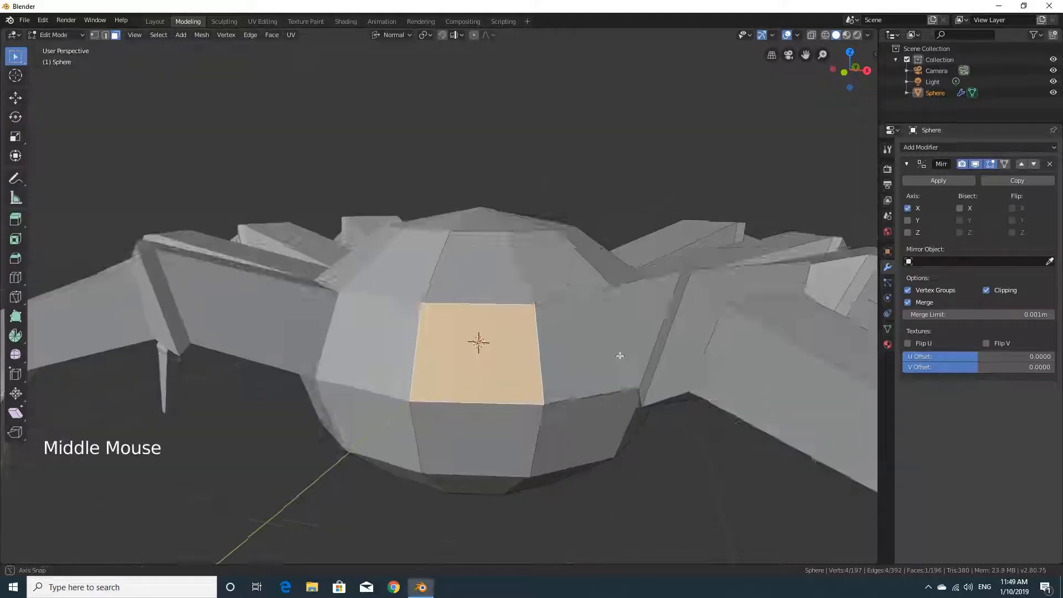
{"action": "middle_click_drag", "start_coordinate": [619, 356], "coordinate": [583, 301]}
{"action": "scroll", "coordinate": [605, 360], "scroll_direction": "down", "scroll_amount": 4}
{"action": "scroll", "coordinate": [569, 375], "scroll_direction": "up", "scroll_amount": 2}
{"action": "scroll", "coordinate": [599, 298], "scroll_direction": "up", "scroll_amount": 1}
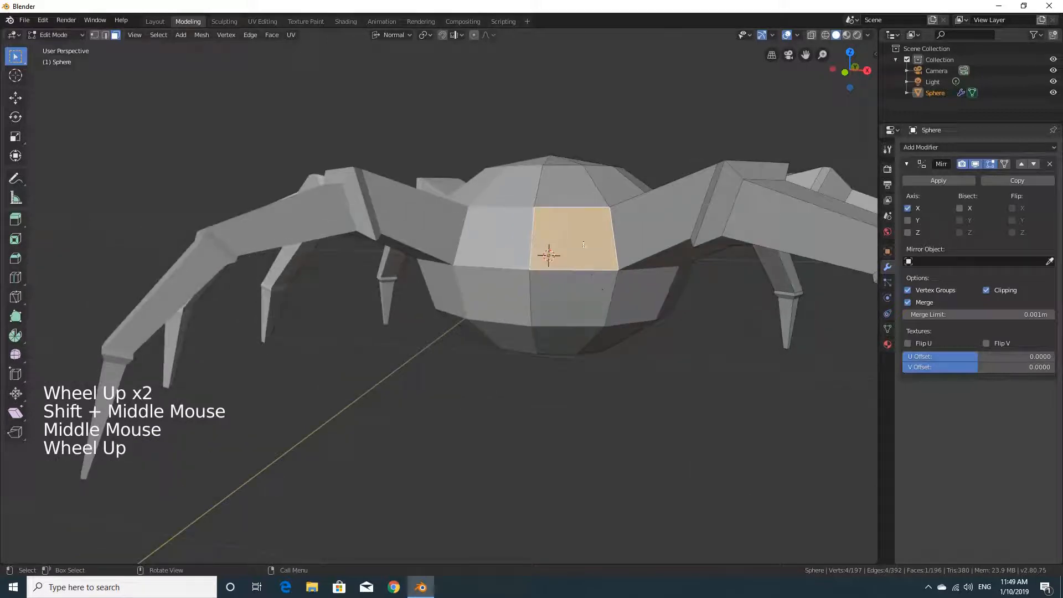
{"action": "middle_click_drag", "start_coordinate": [583, 244], "coordinate": [525, 277]}
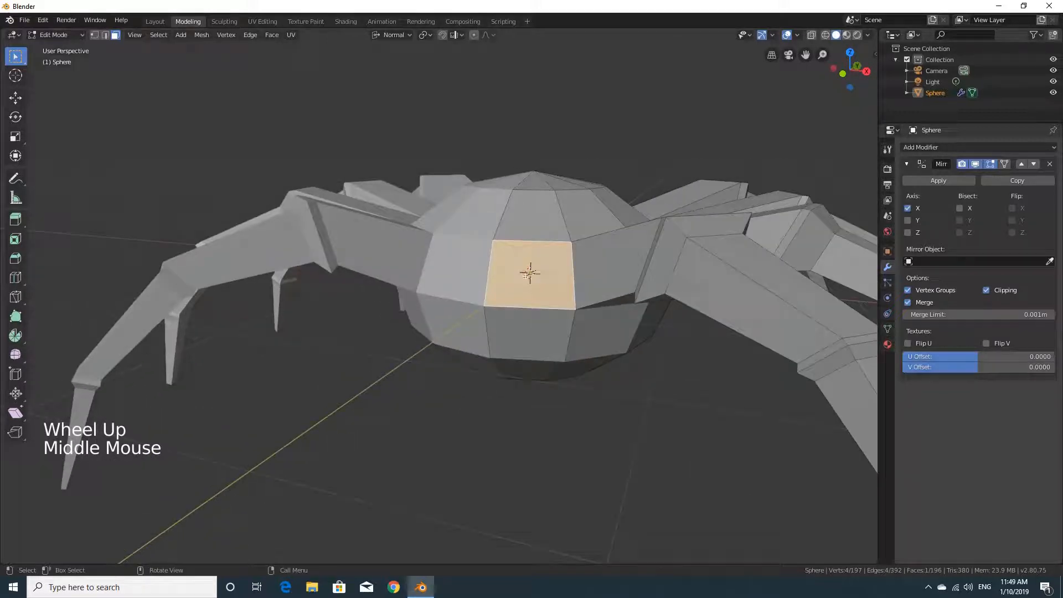
Step: Try extruding the front body face beside the mirror seam with Clipping enabled, inspect the seam, and undo the extrusion
{"action": "left_click", "coordinate": [545, 283]}
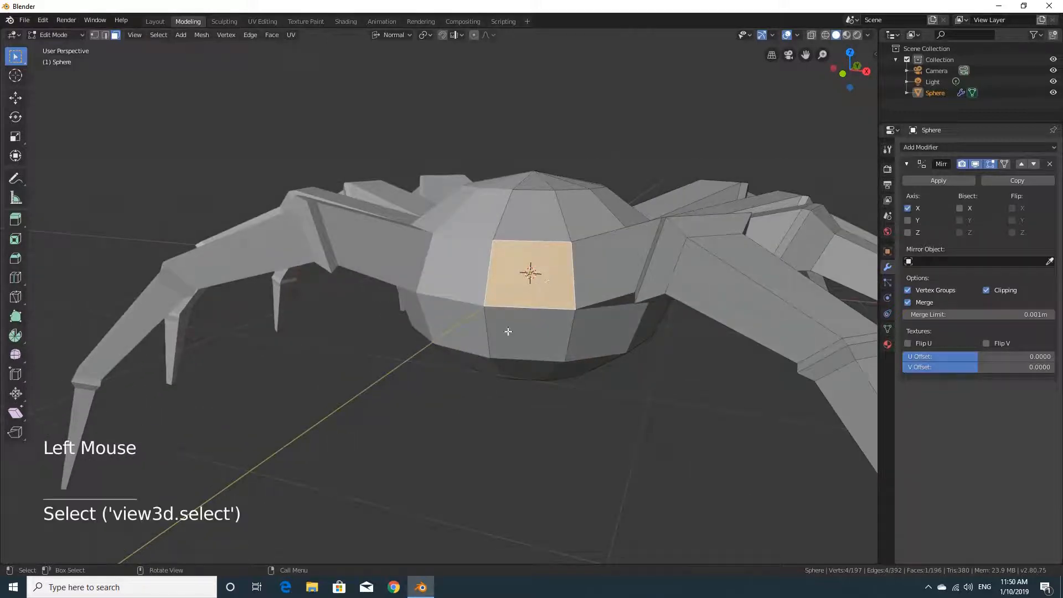
{"action": "middle_click_drag", "start_coordinate": [508, 331], "coordinate": [515, 323]}
{"action": "middle_click_drag", "start_coordinate": [455, 286], "coordinate": [412, 283]}
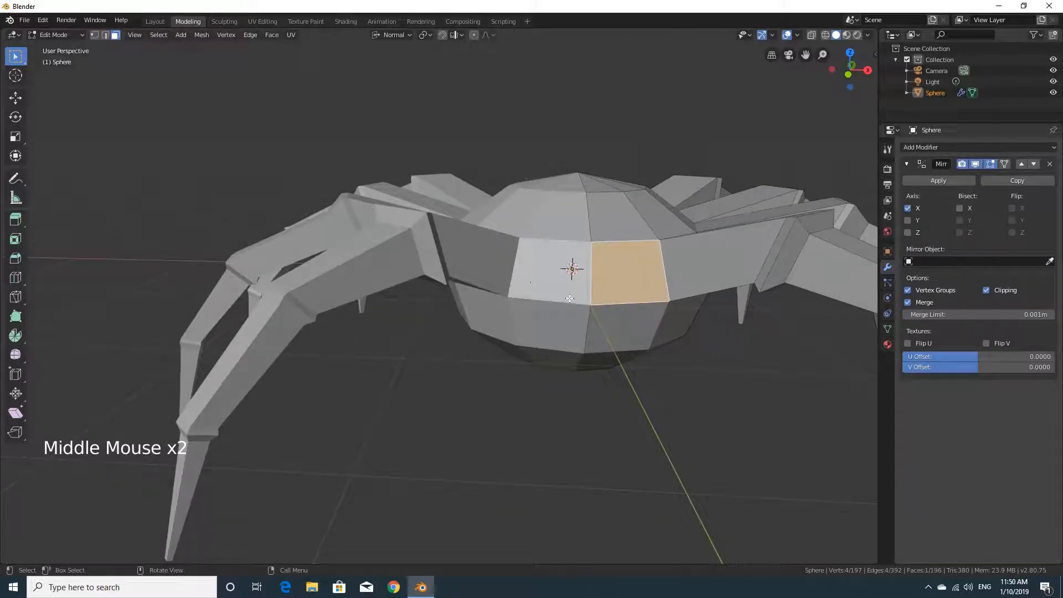
{"action": "key", "text": "e"}
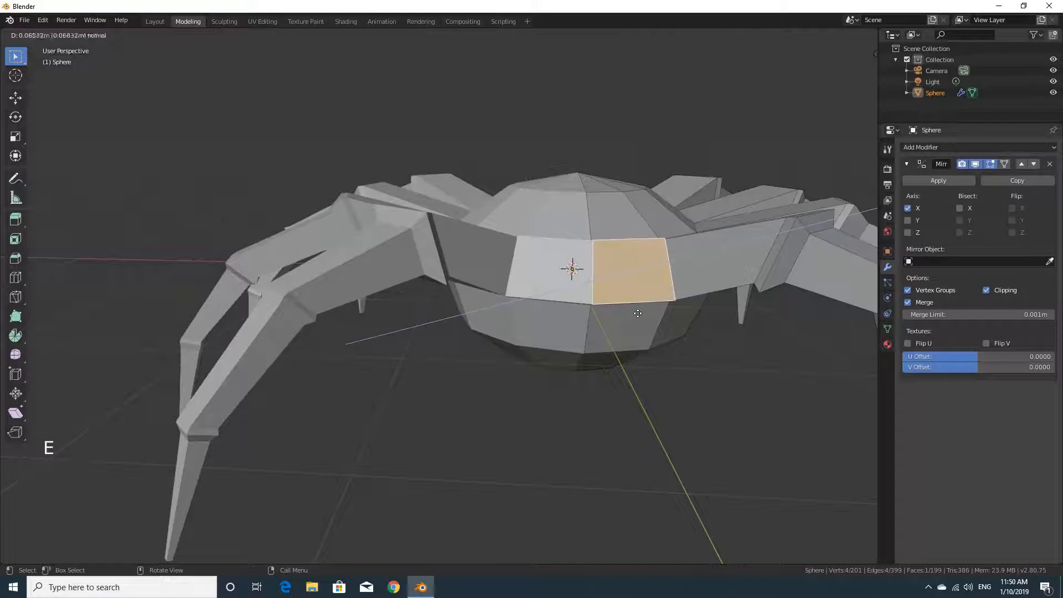
{"action": "left_click", "coordinate": [642, 311]}
{"action": "scroll", "coordinate": [610, 317], "scroll_direction": "up", "scroll_amount": 2}
{"action": "middle_click_drag", "start_coordinate": [669, 327], "coordinate": [600, 158]}
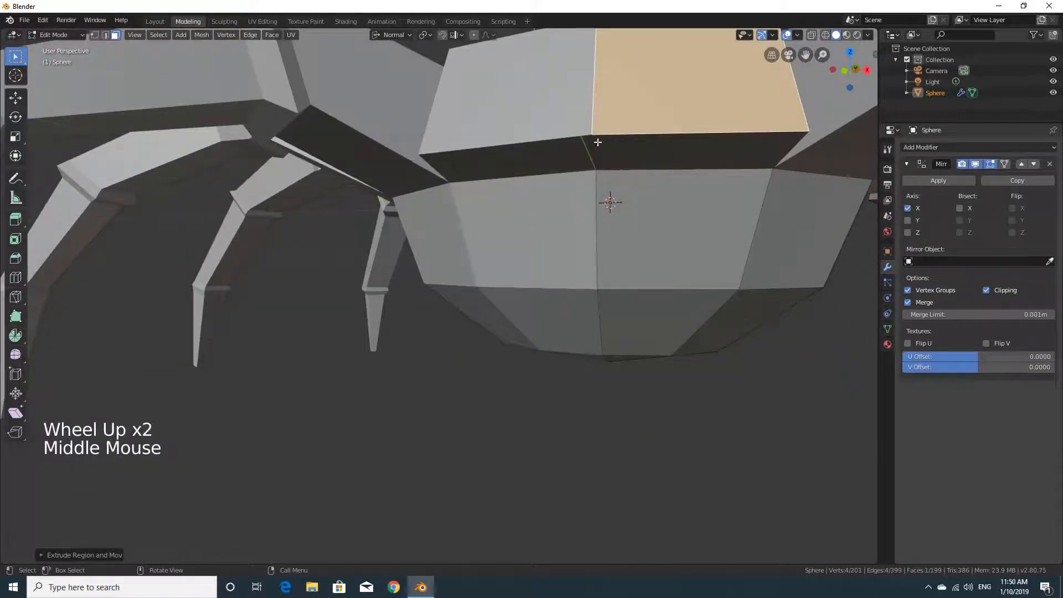
{"action": "key", "text": "ctrl+z"}
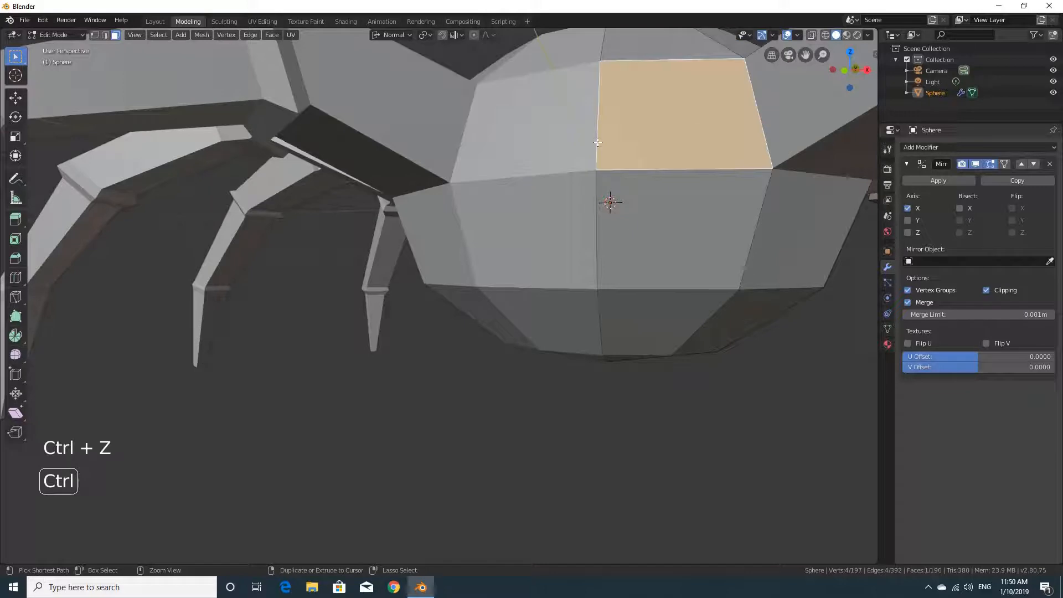
Step: Try the same front-face extrusion with the Mirror modifier's Clipping disabled, then restore the mesh and the Clipping setting
{"action": "left_click", "coordinate": [986, 290]}
{"action": "key", "text": "e"}
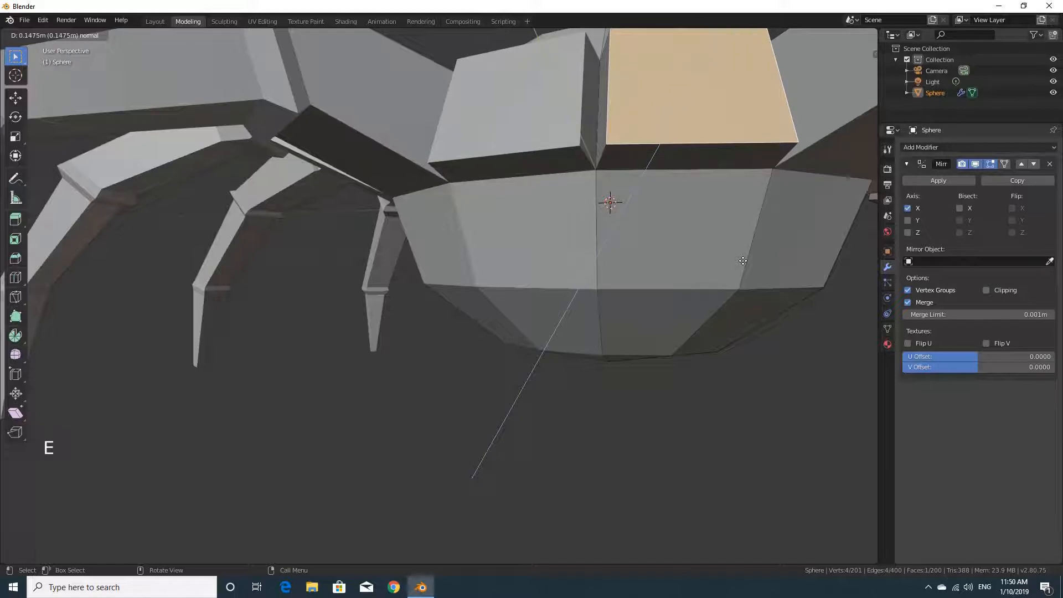
{"action": "left_click", "coordinate": [743, 261]}
{"action": "key", "text": "ctrl+z"}
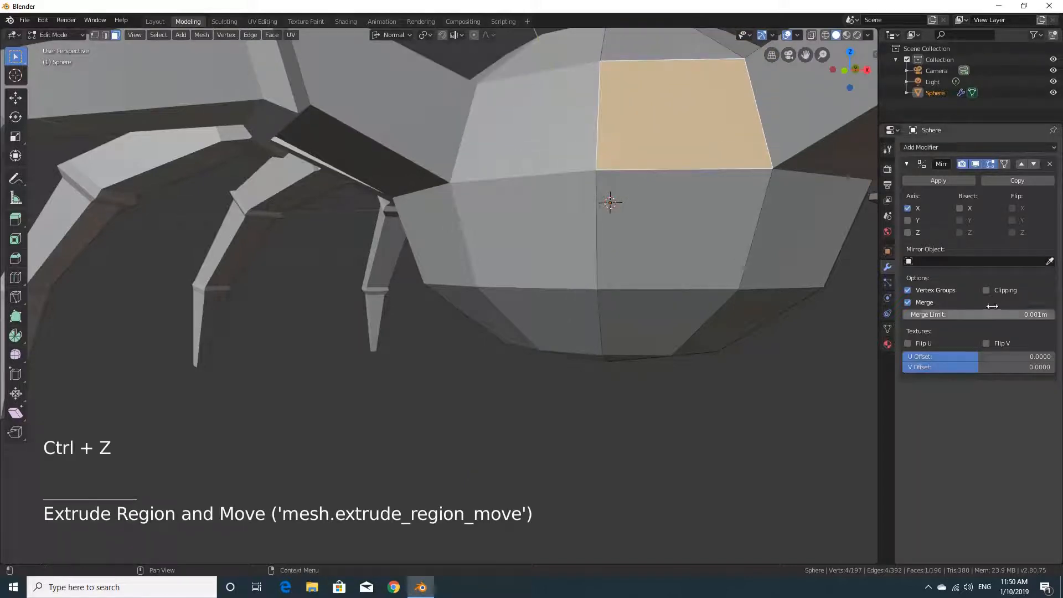
{"action": "left_click", "coordinate": [986, 290]}
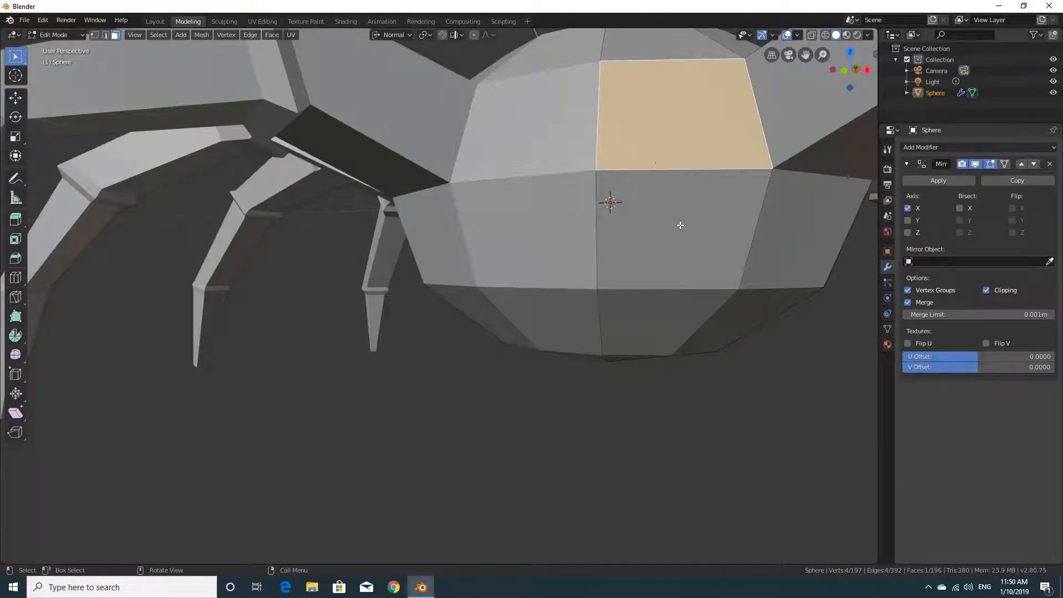
Step: Inset the front body face beside the mirror seam once and slightly scale down the resulting inner face
{"action": "middle_click_drag", "start_coordinate": [680, 225], "coordinate": [671, 232]}
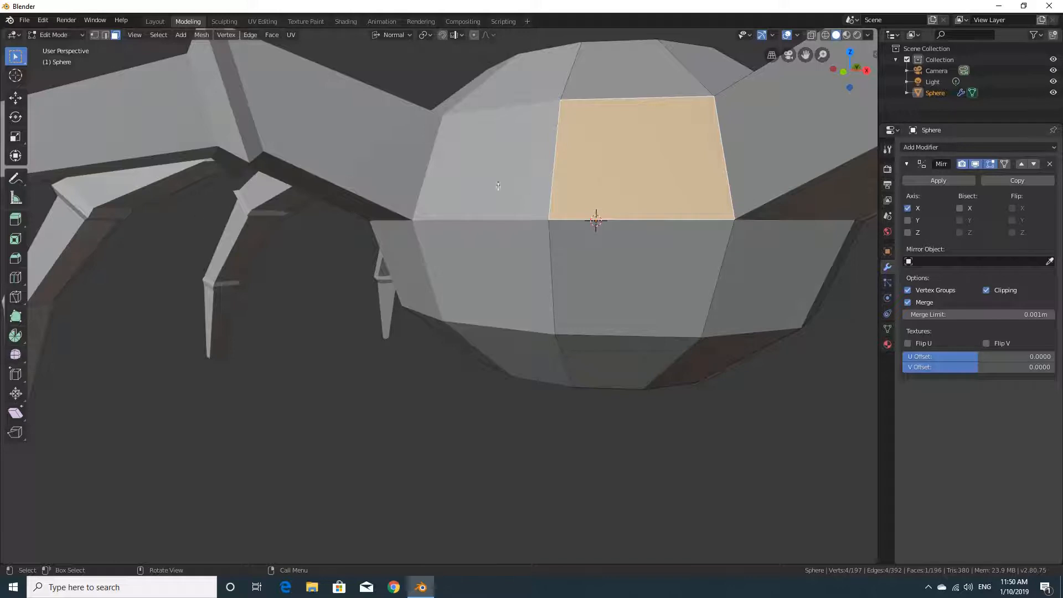
{"action": "left_click", "coordinate": [15, 240]}
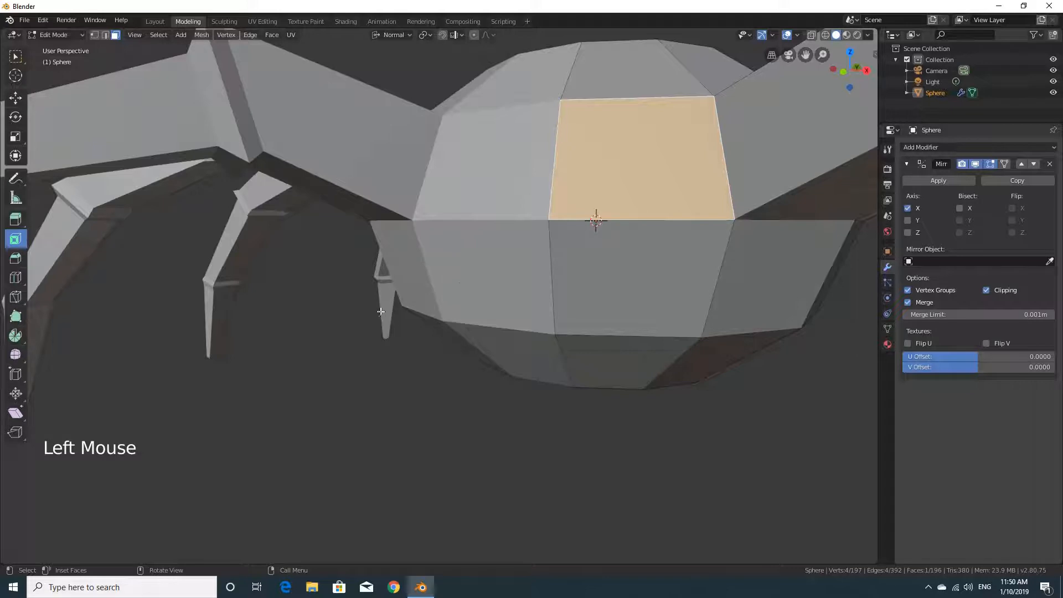
{"action": "left_click_drag", "start_coordinate": [498, 235], "coordinate": [520, 231]}
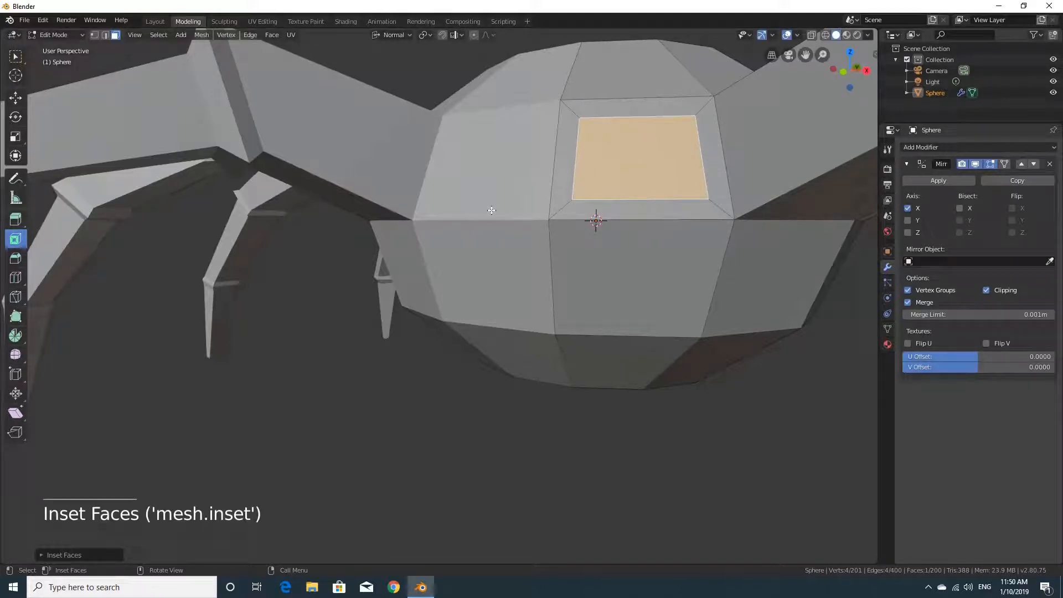
{"action": "mouse_move", "coordinate": [490, 211]}
{"action": "middle_mouse_down"}
{"action": "mouse_move", "coordinate": [520, 246]}
{"action": "mouse_move", "coordinate": [481, 219]}
{"action": "middle_mouse_up"}
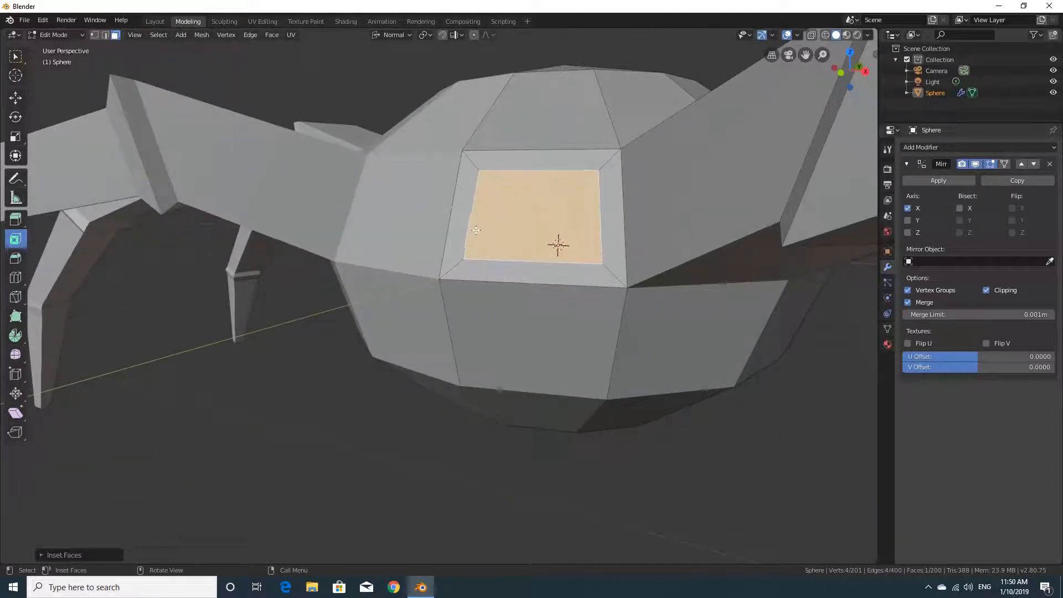
{"action": "left_click_drag", "start_coordinate": [396, 291], "coordinate": [406, 288]}
{"action": "key", "text": "ctrl+z"}
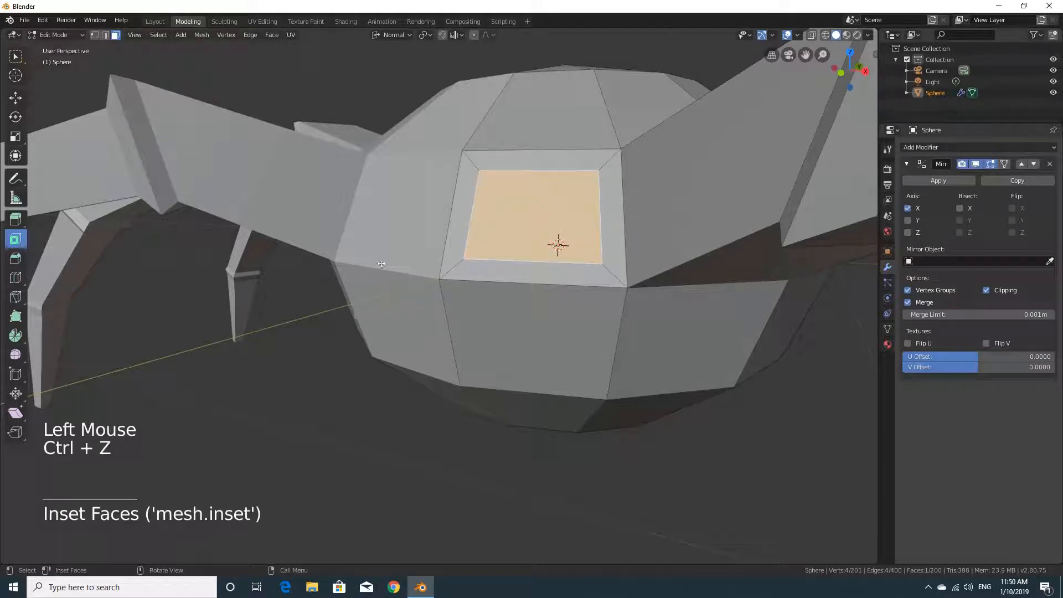
{"action": "key", "text": "s"}
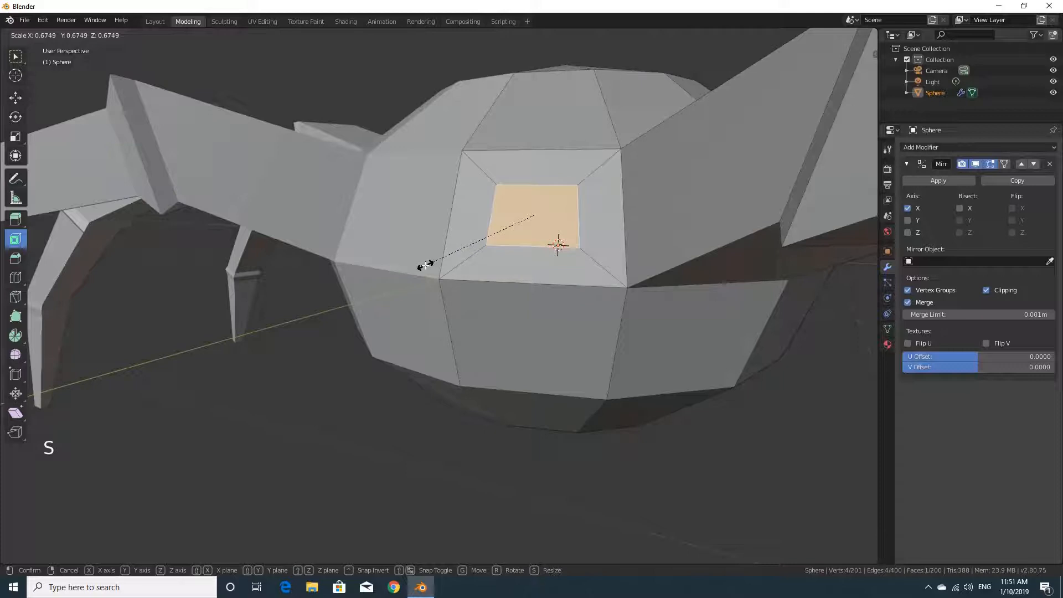
{"action": "left_click", "coordinate": [391, 285]}
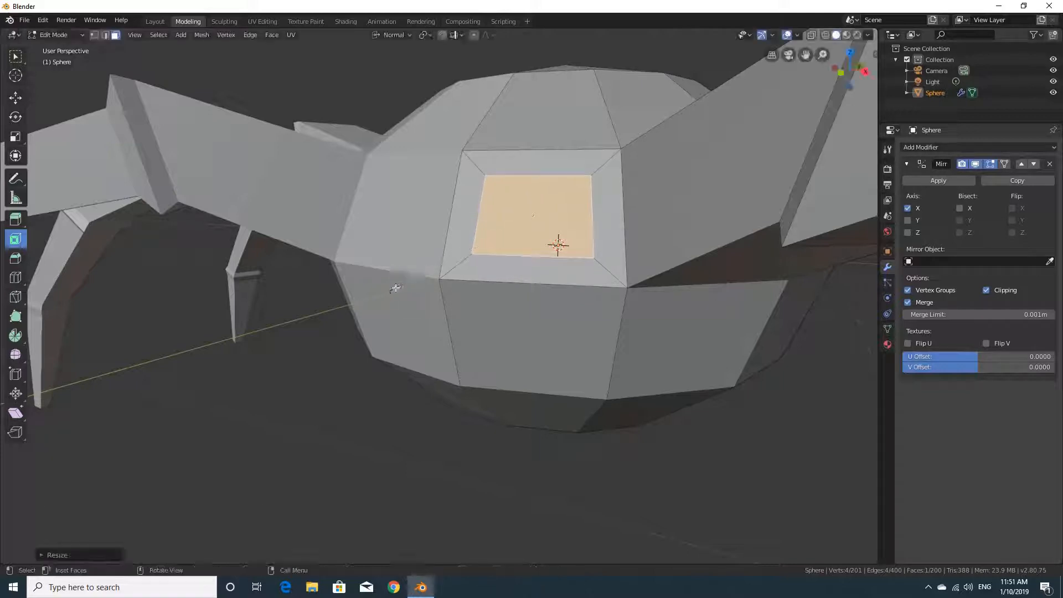
Step: Extrude the inset front face outward about 0.21 m to start a fang
{"action": "middle_click_drag", "start_coordinate": [391, 285], "coordinate": [427, 247]}
{"action": "middle_click_drag", "start_coordinate": [498, 266], "coordinate": [415, 275], "text": "shift"}
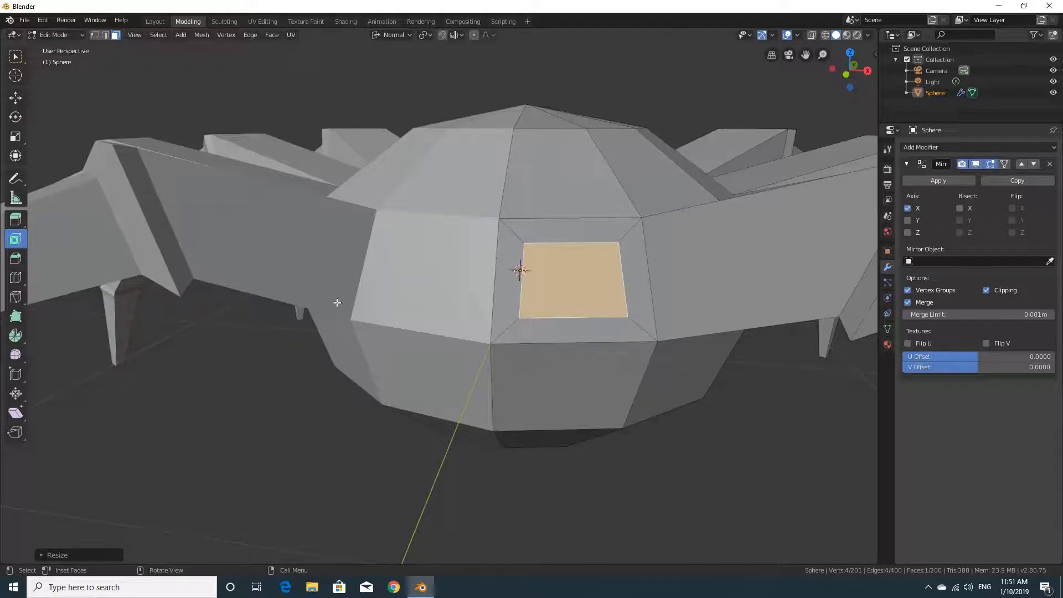
{"action": "key", "text": "KP_Decimal"}
{"action": "scroll", "coordinate": [337, 303], "scroll_direction": "down", "scroll_amount": 6}
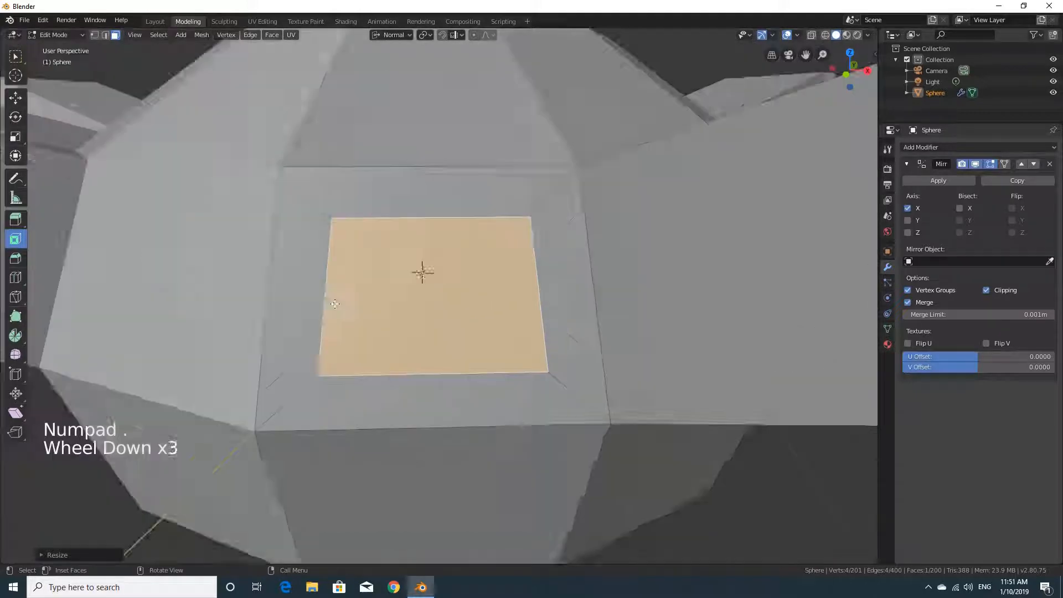
{"action": "middle_click_drag", "start_coordinate": [394, 358], "coordinate": [376, 363]}
{"action": "key", "text": "e"}
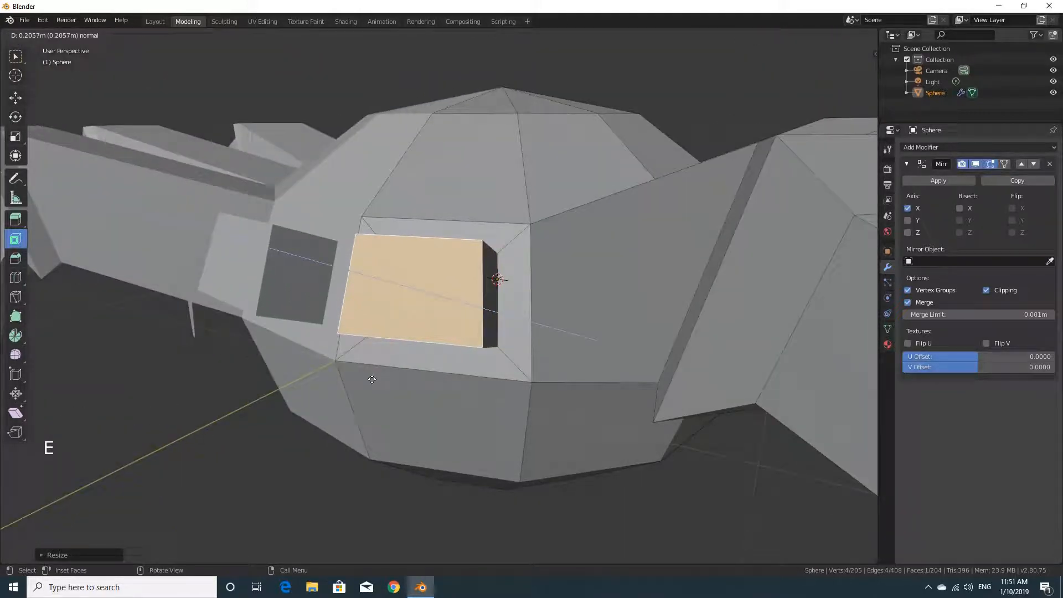
{"action": "left_click", "coordinate": [373, 380]}
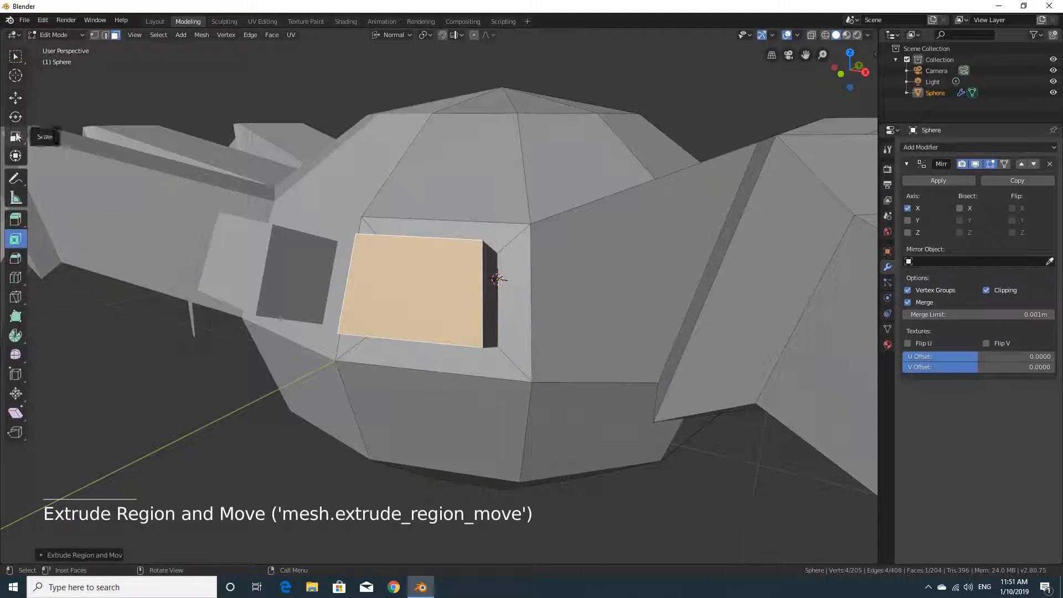
Step: Rotate the fang's end face to tilt it and move it downward
{"action": "left_click", "coordinate": [13, 116]}
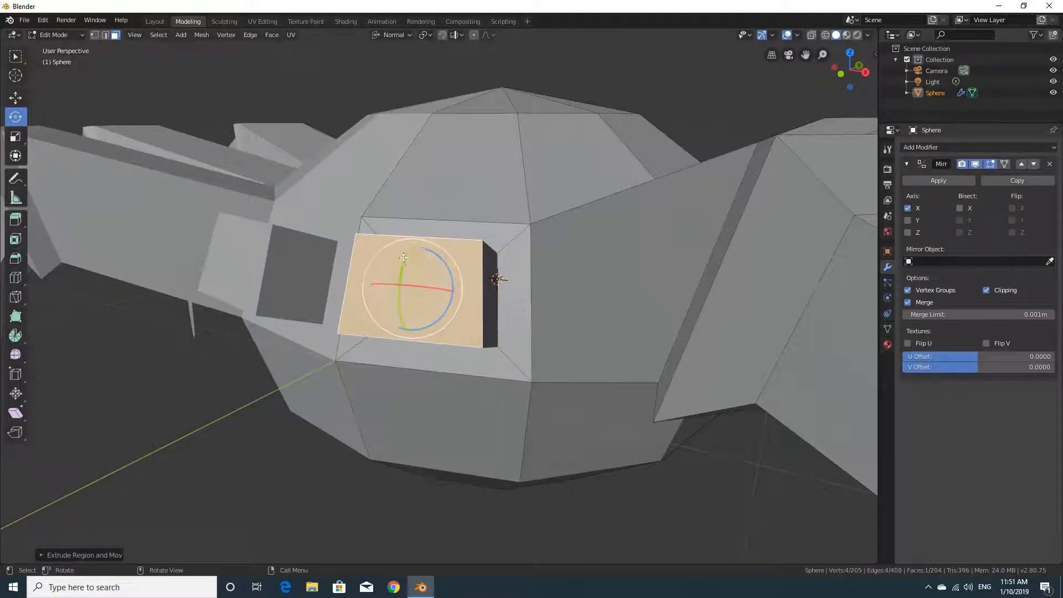
{"action": "left_click_drag", "start_coordinate": [401, 272], "coordinate": [398, 277]}
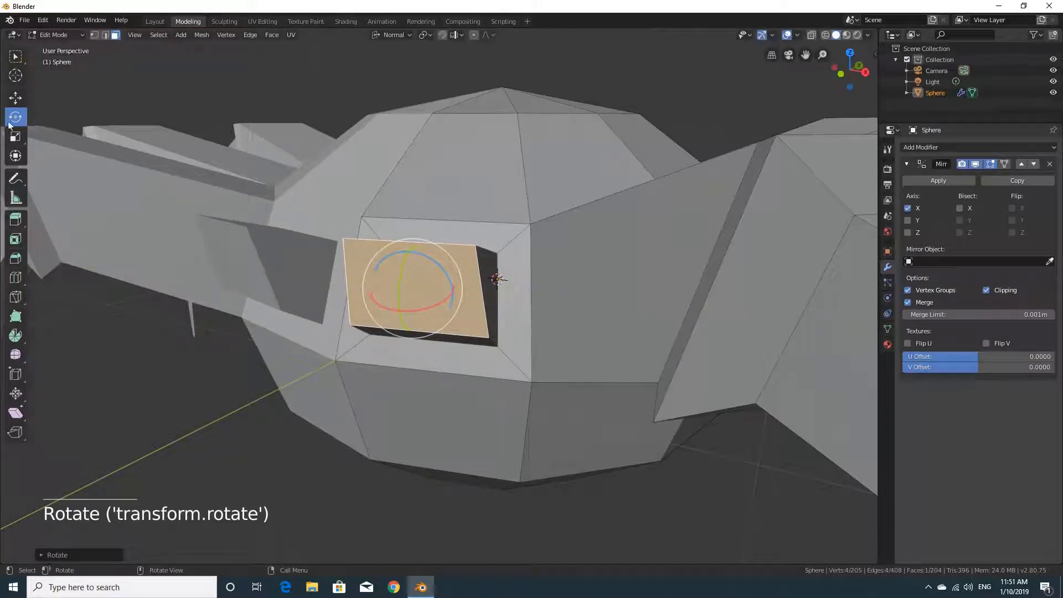
{"action": "left_click", "coordinate": [16, 97]}
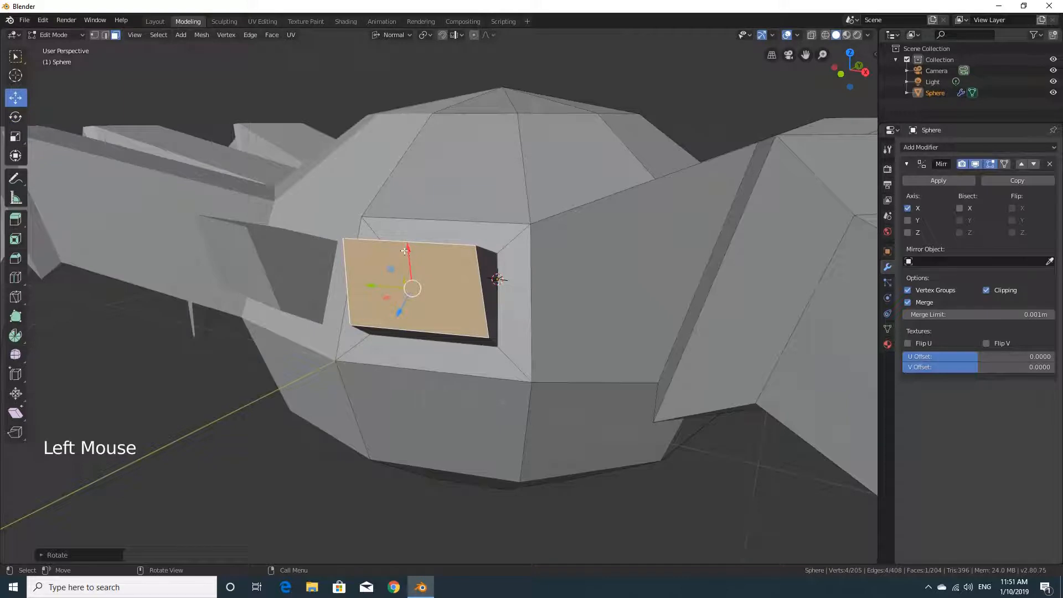
{"action": "left_click_drag", "start_coordinate": [404, 250], "coordinate": [399, 271]}
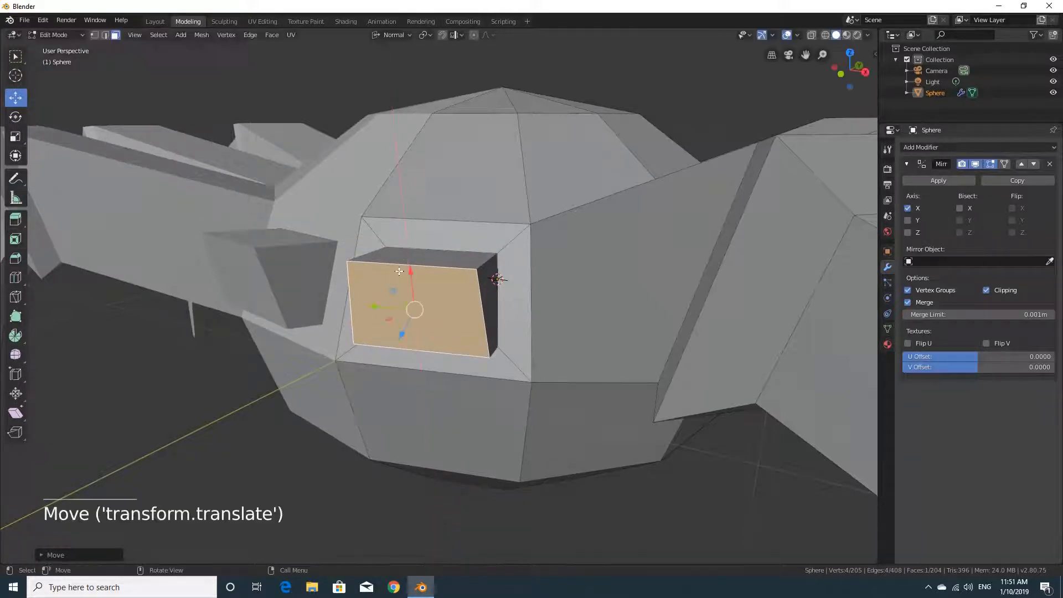
Step: Extrude a second fang segment forward and rotate its end face downward
{"action": "left_click", "coordinate": [15, 117]}
{"action": "key", "text": "e"}
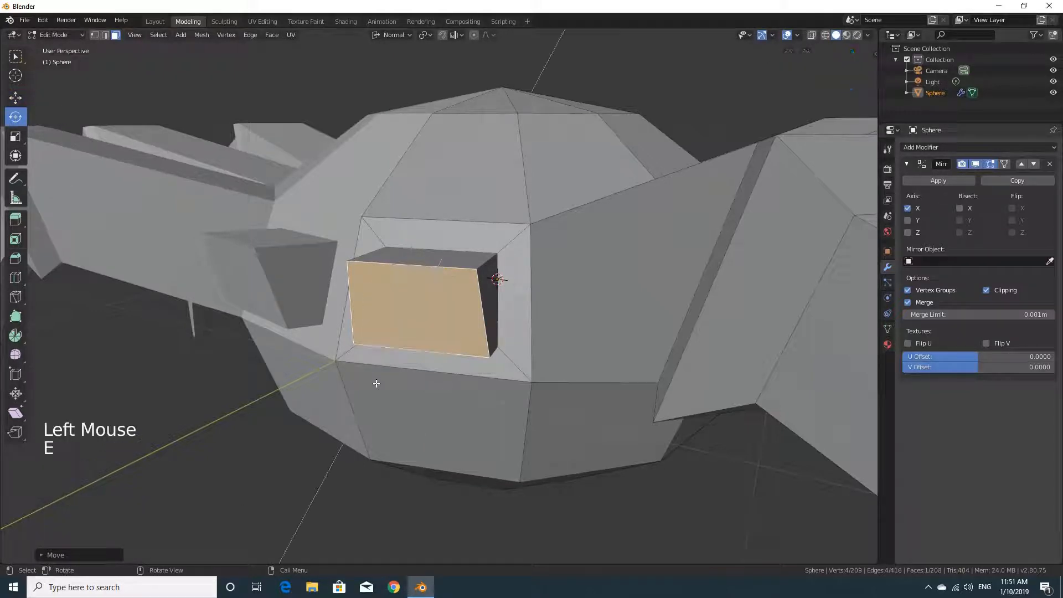
{"action": "left_click", "coordinate": [359, 423]}
{"action": "middle_click_drag", "start_coordinate": [483, 475], "coordinate": [304, 341]}
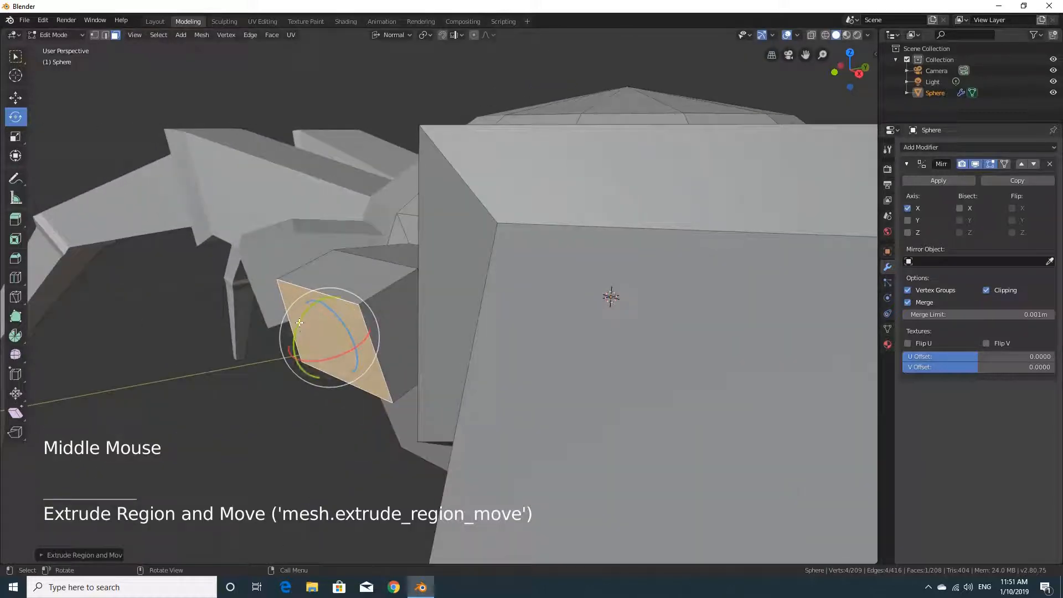
{"action": "left_click_drag", "start_coordinate": [303, 354], "coordinate": [289, 386]}
{"action": "middle_click_drag", "start_coordinate": [289, 386], "coordinate": [107, 203]}
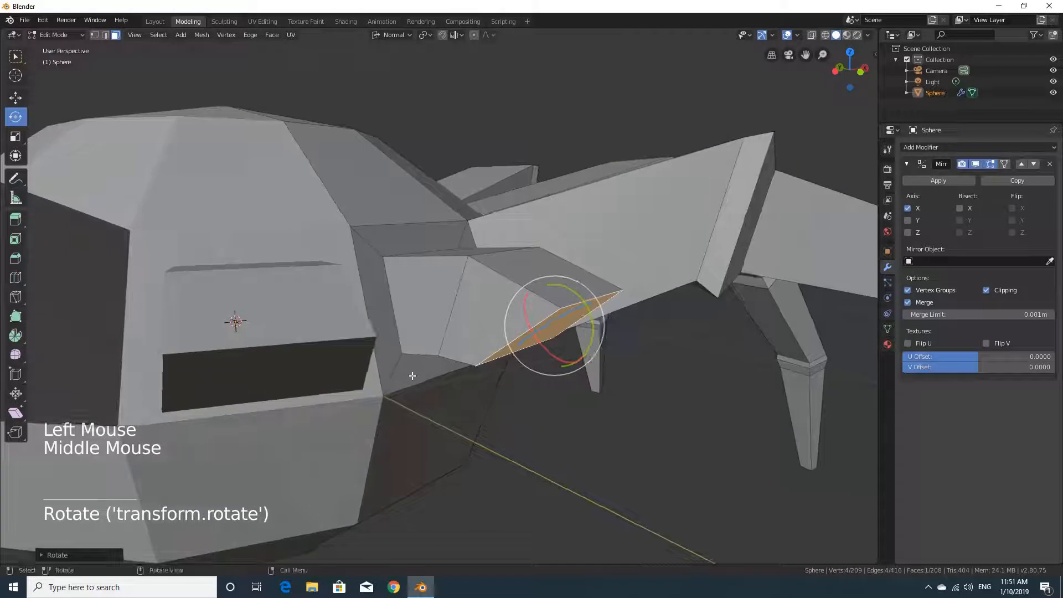
Step: Shift the second fang segment's end face inward and scale it down slightly
{"action": "left_click", "coordinate": [16, 97]}
{"action": "left_click_drag", "start_coordinate": [587, 304], "coordinate": [620, 441]}
{"action": "key", "text": "s"}
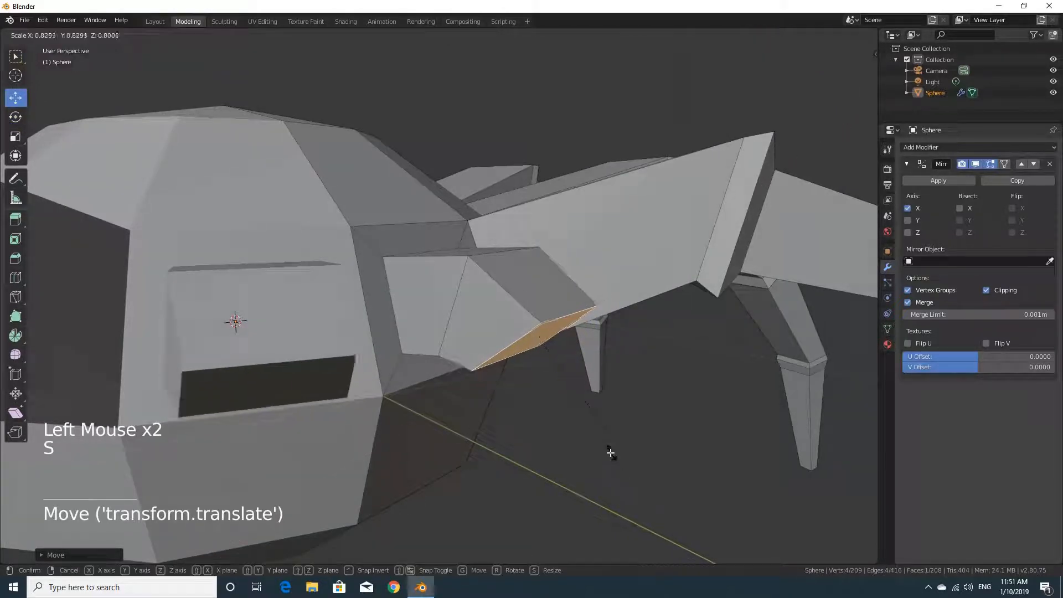
{"action": "left_click", "coordinate": [602, 447]}
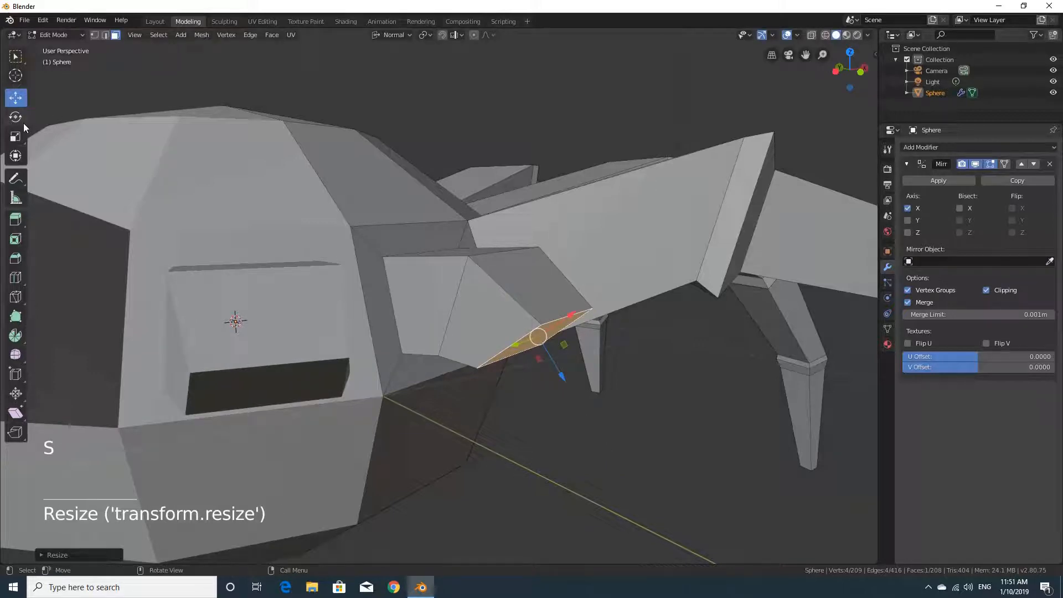
Step: Extrude a third fang segment downward, then shift, rotate and shrink its end face to continue the curve
{"action": "key", "text": "e"}
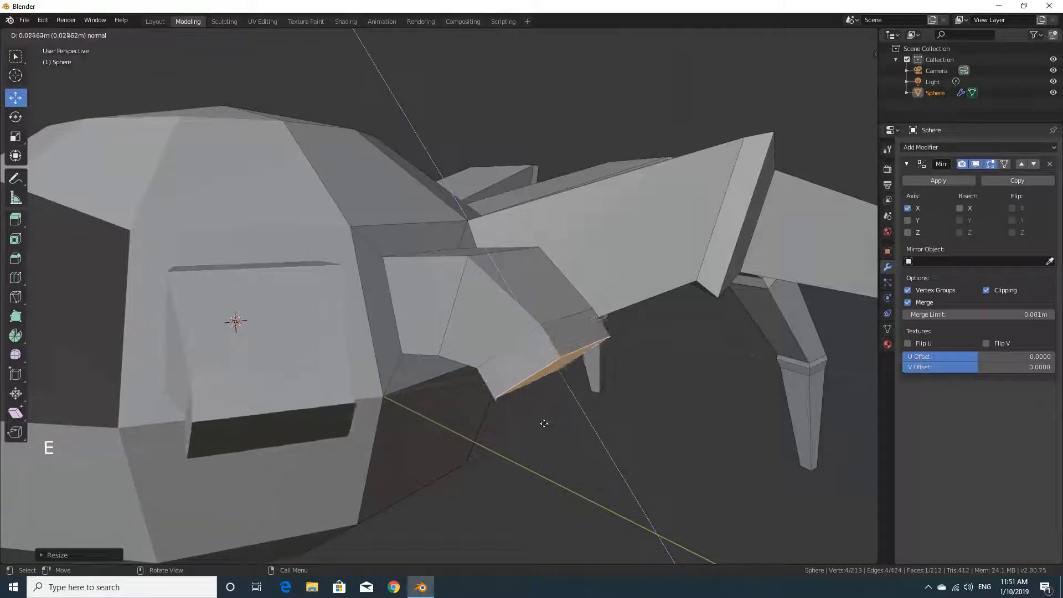
{"action": "left_click", "coordinate": [566, 432]}
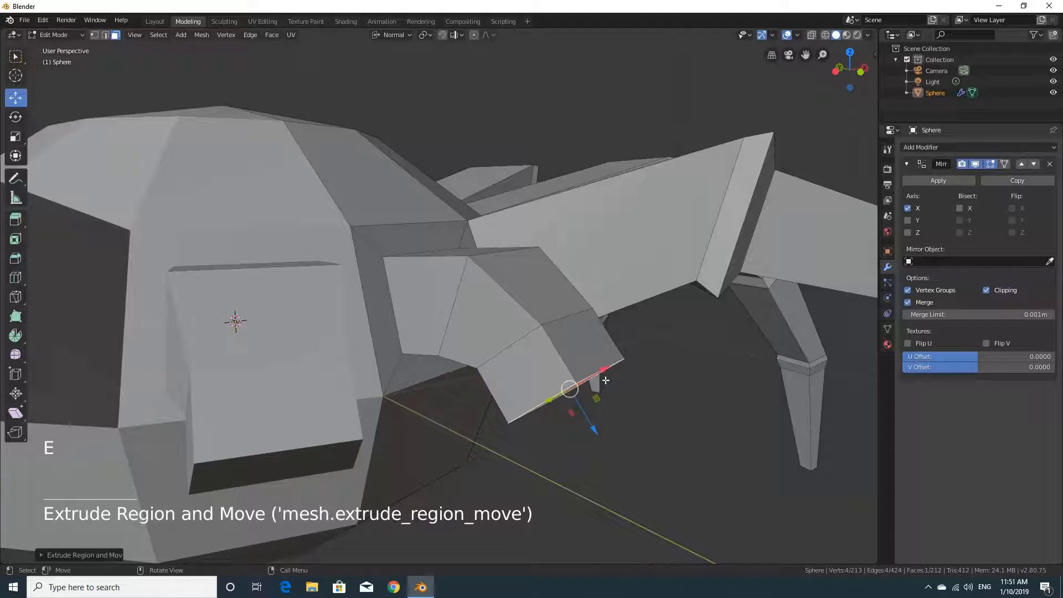
{"action": "left_click", "coordinate": [605, 371]}
{"action": "left_click_drag", "start_coordinate": [603, 371], "coordinate": [585, 386]}
{"action": "left_click", "coordinate": [15, 117]}
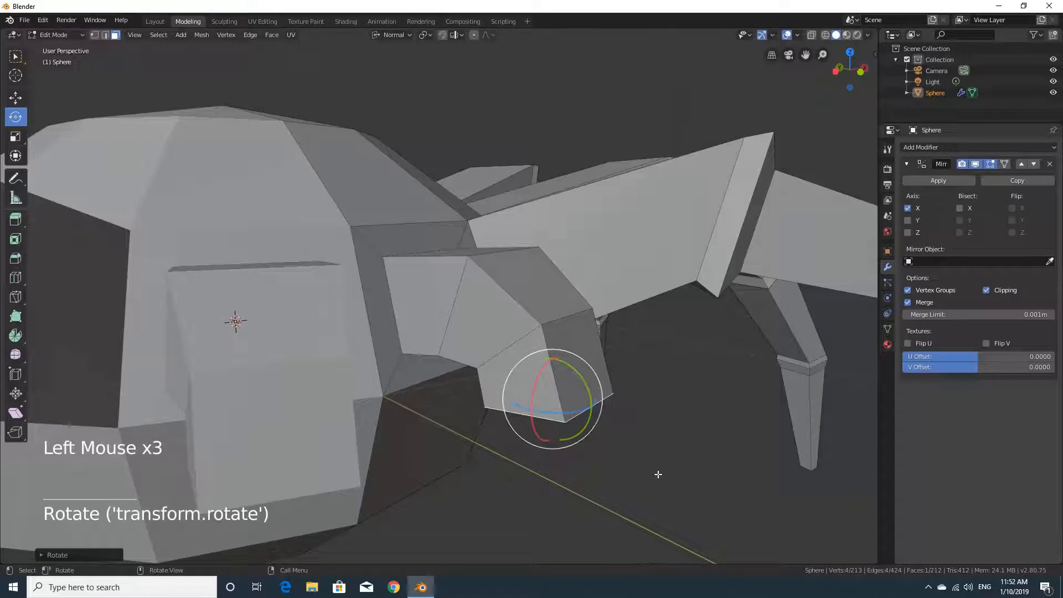
{"action": "key", "text": "s"}
{"action": "left_click", "coordinate": [627, 468]}
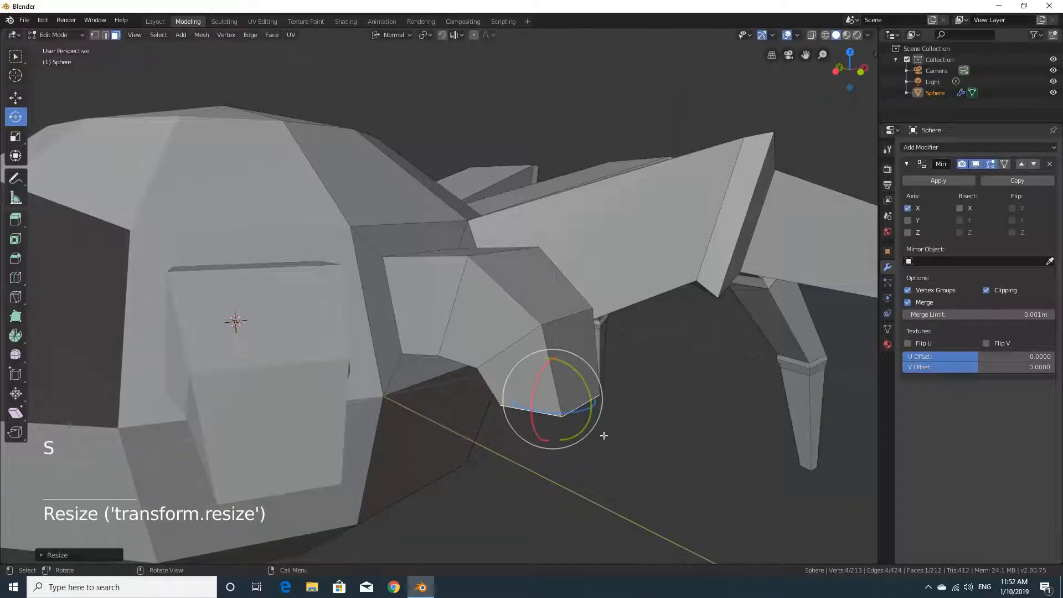
Step: Extrude a short fourth fang segment downward, scaling its end face down and rotating it toward the body
{"action": "key", "text": "e"}
{"action": "left_click", "coordinate": [611, 467]}
{"action": "scroll", "coordinate": [612, 476], "scroll_direction": "down", "scroll_amount": 3}
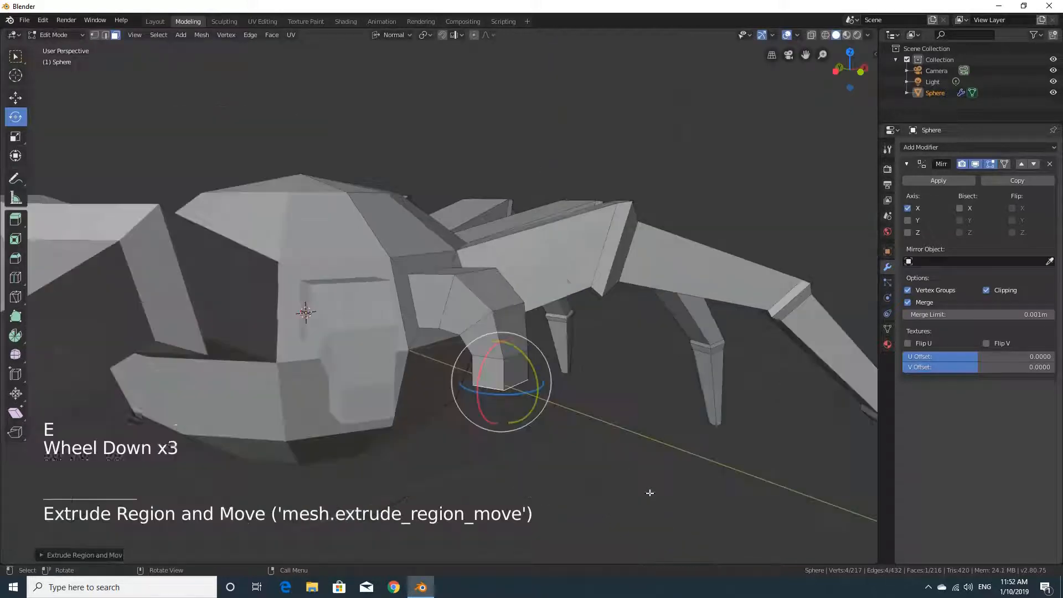
{"action": "middle_click_drag", "start_coordinate": [613, 487], "coordinate": [554, 443]}
{"action": "key", "text": "s"}
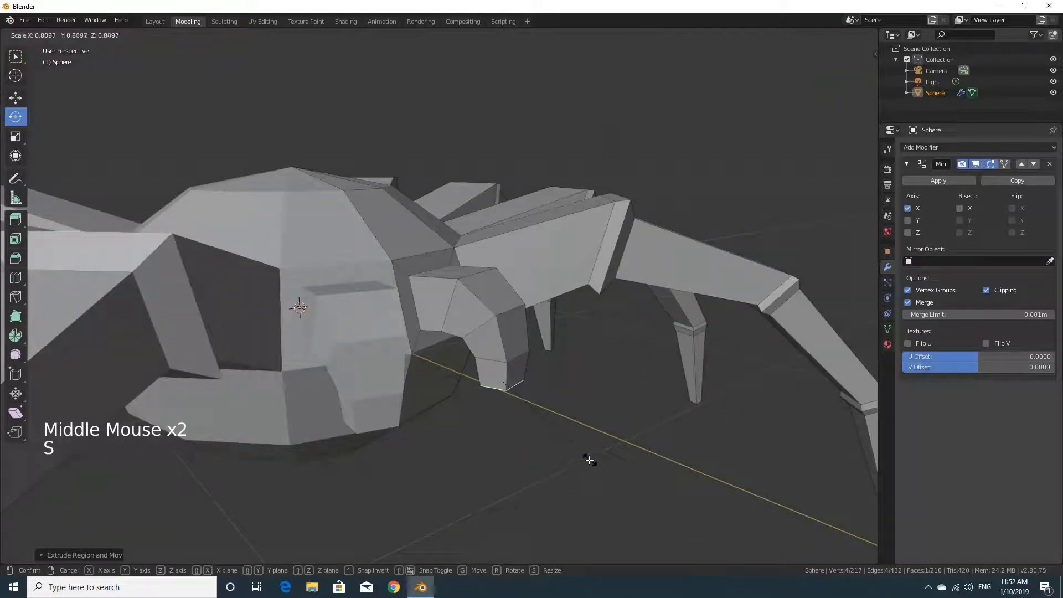
{"action": "left_click", "coordinate": [591, 461]}
{"action": "left_click_drag", "start_coordinate": [550, 406], "coordinate": [591, 427]}
Step: Extrude a fifth fang segment, shrink its end face and rotate it further inward
{"action": "middle_click_drag", "start_coordinate": [619, 440], "coordinate": [535, 361], "text": "shift"}
{"action": "scroll", "coordinate": [574, 390], "scroll_direction": "up", "scroll_amount": 1}
{"action": "key", "text": "e"}
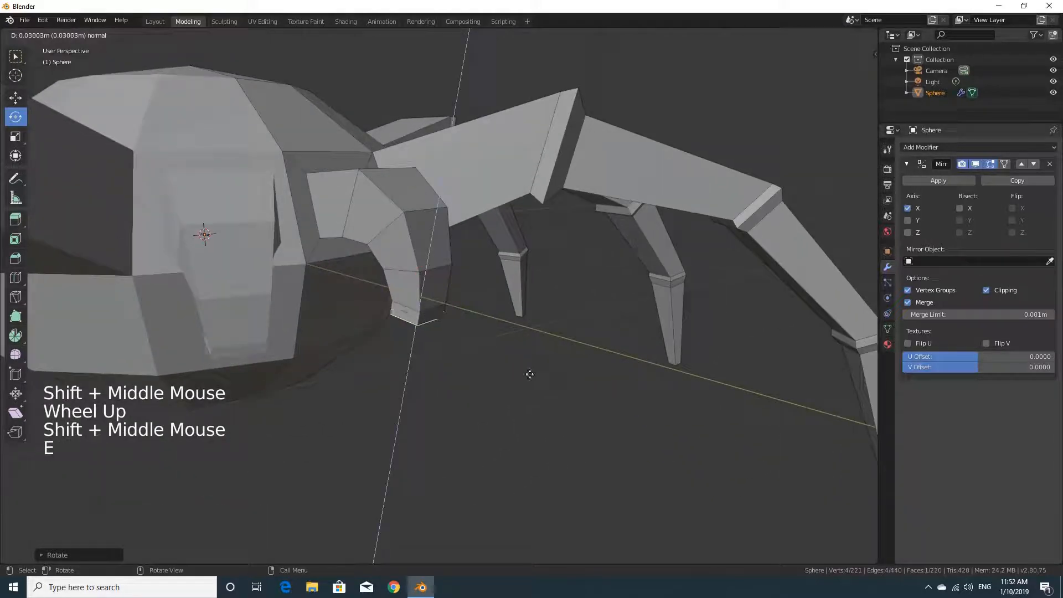
{"action": "left_click", "coordinate": [547, 442]}
{"action": "key", "text": "s"}
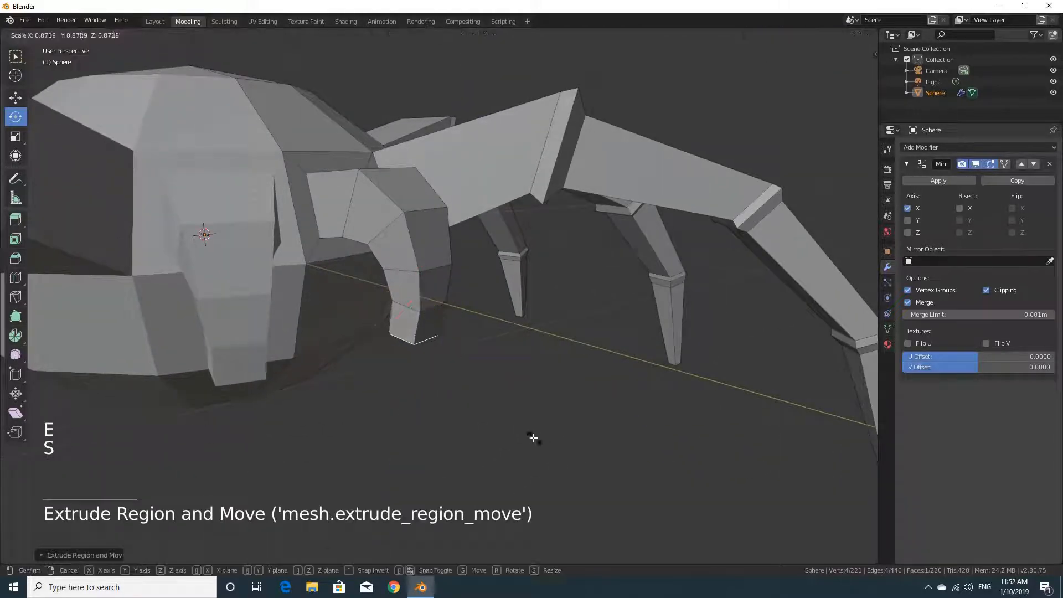
{"action": "left_click", "coordinate": [472, 410]}
{"action": "left_click_drag", "start_coordinate": [449, 330], "coordinate": [449, 338]}
Step: Extrude the last fang segment and scale its end face down to a narrow tip
{"action": "key", "text": "e"}
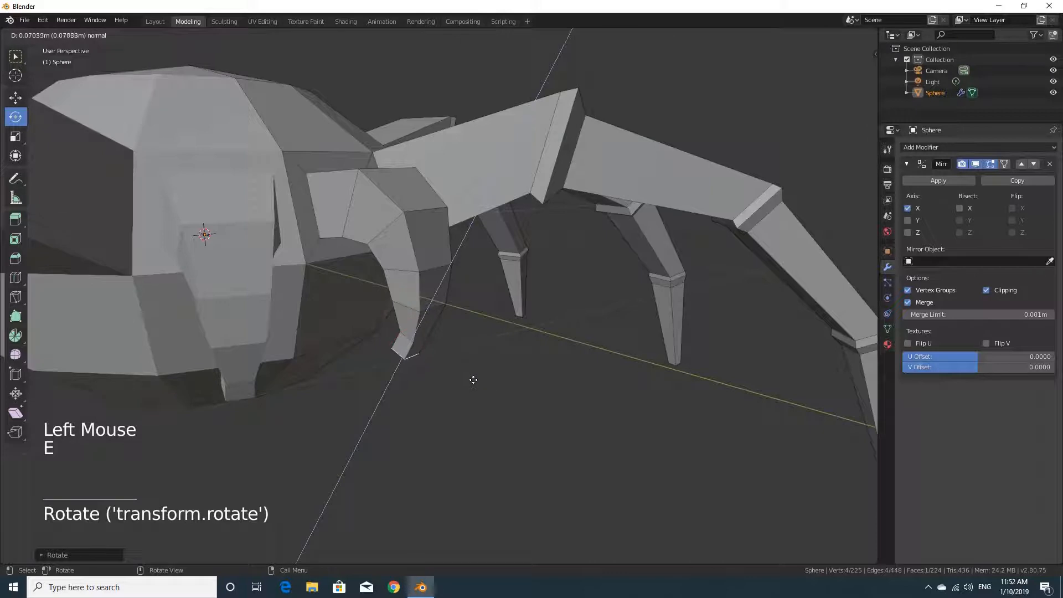
{"action": "left_click", "coordinate": [475, 376]}
{"action": "key", "text": "s"}
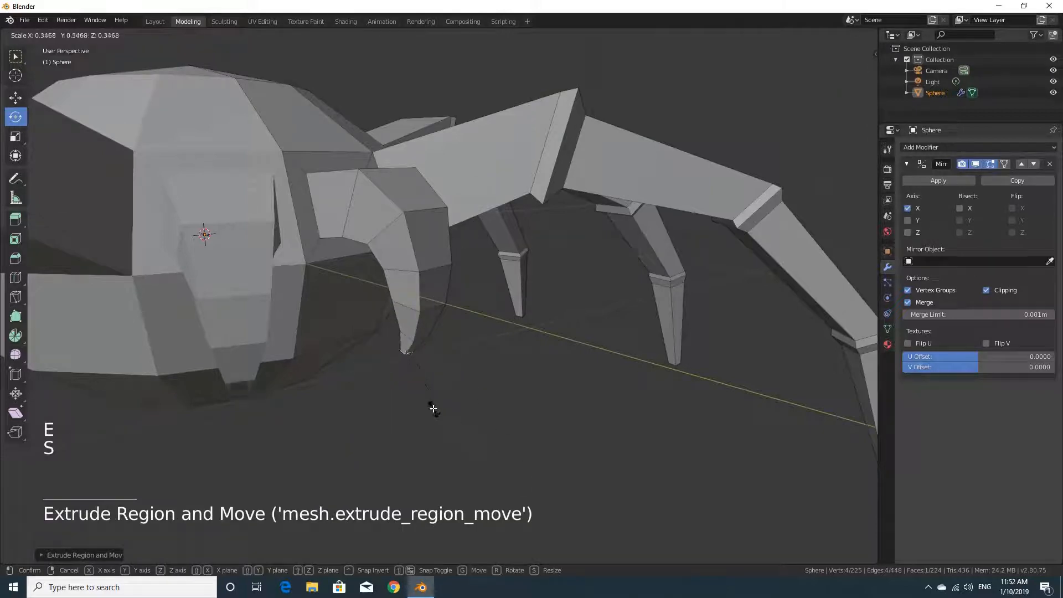
{"action": "left_click", "coordinate": [423, 394]}
Step: Inspect both mirrored fangs and the front of the body from several angles
{"action": "scroll", "coordinate": [490, 386], "scroll_direction": "down", "scroll_amount": 2}
{"action": "middle_click_drag", "start_coordinate": [493, 384], "coordinate": [531, 426]}
{"action": "scroll", "coordinate": [581, 404], "scroll_direction": "down", "scroll_amount": 3}
{"action": "scroll", "coordinate": [491, 356], "scroll_direction": "up", "scroll_amount": 2}
{"action": "middle_click_drag", "start_coordinate": [586, 380], "coordinate": [519, 386]}
{"action": "scroll", "coordinate": [438, 266], "scroll_direction": "up", "scroll_amount": 1}
{"action": "scroll", "coordinate": [438, 266], "scroll_direction": "up", "scroll_amount": 3}
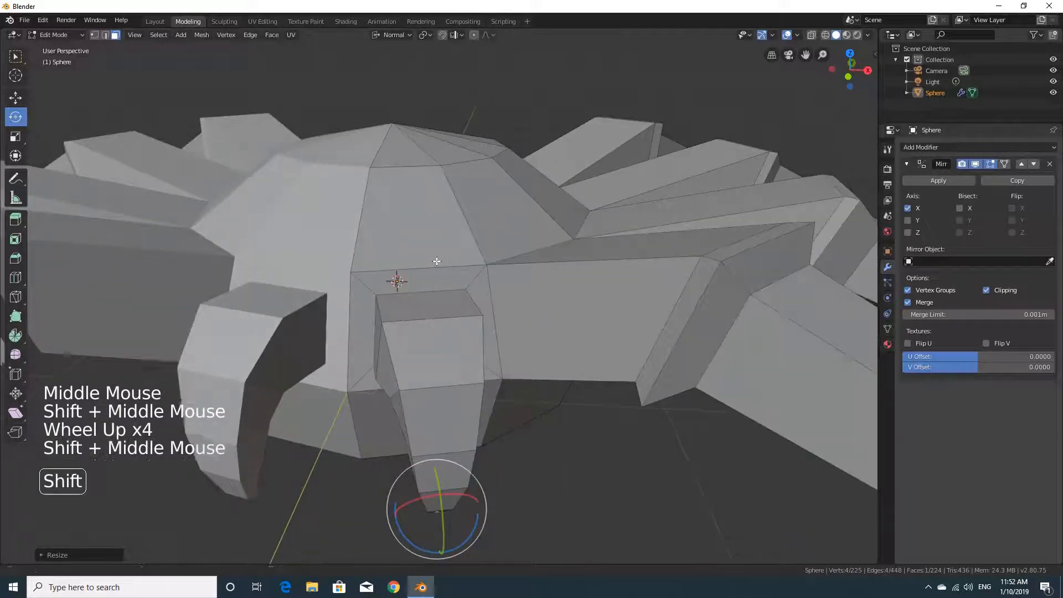
{"action": "middle_click_drag", "start_coordinate": [433, 256], "coordinate": [482, 273], "text": "shift"}
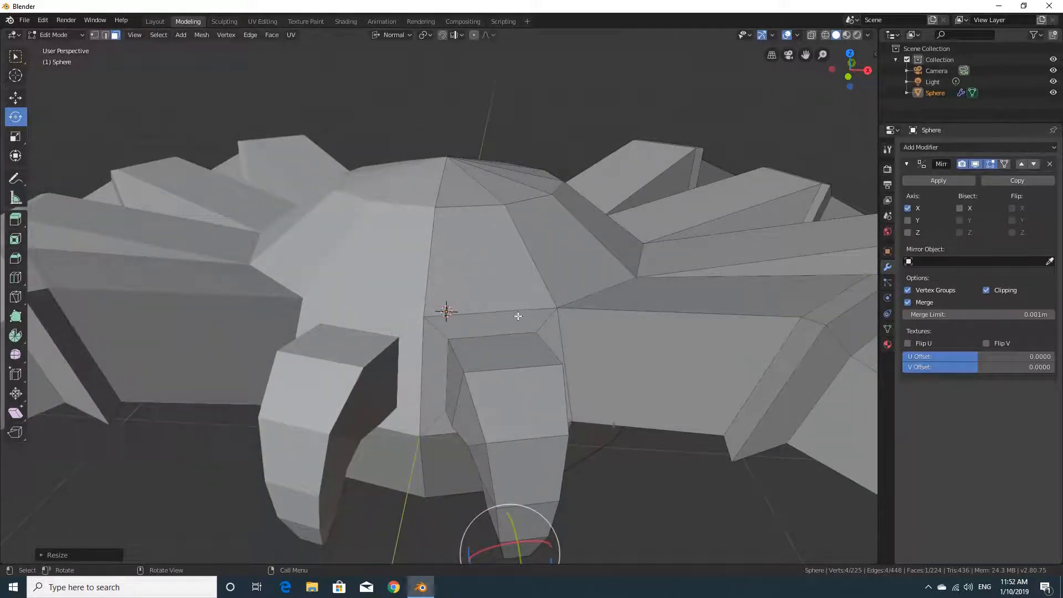
{"action": "scroll", "coordinate": [517, 316], "scroll_direction": "up", "scroll_amount": 2}
{"action": "middle_click_drag", "start_coordinate": [517, 316], "coordinate": [490, 254], "text": "shift"}
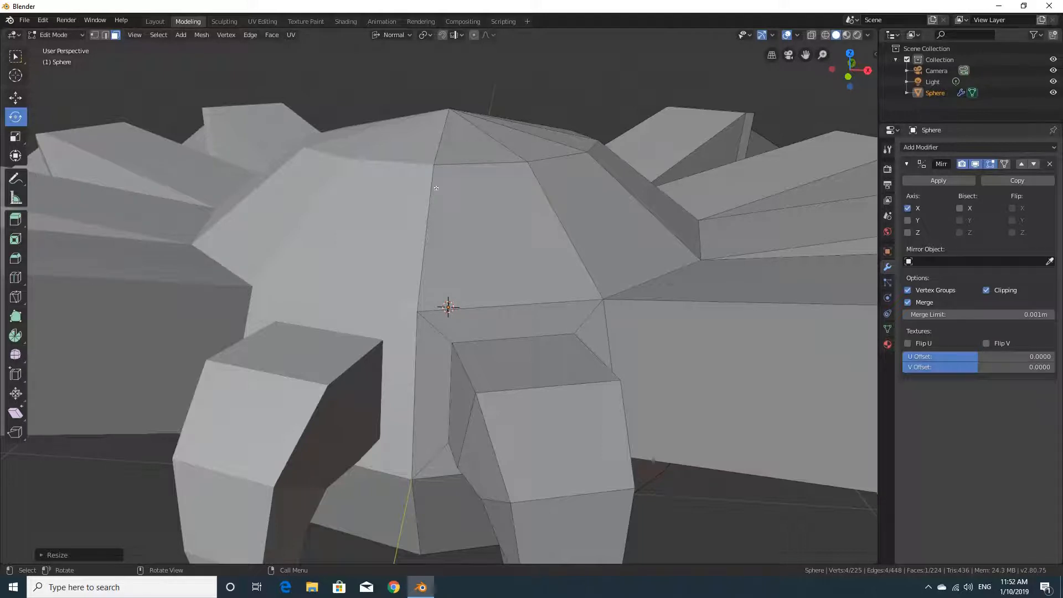
{"action": "left_click", "coordinate": [486, 228]}
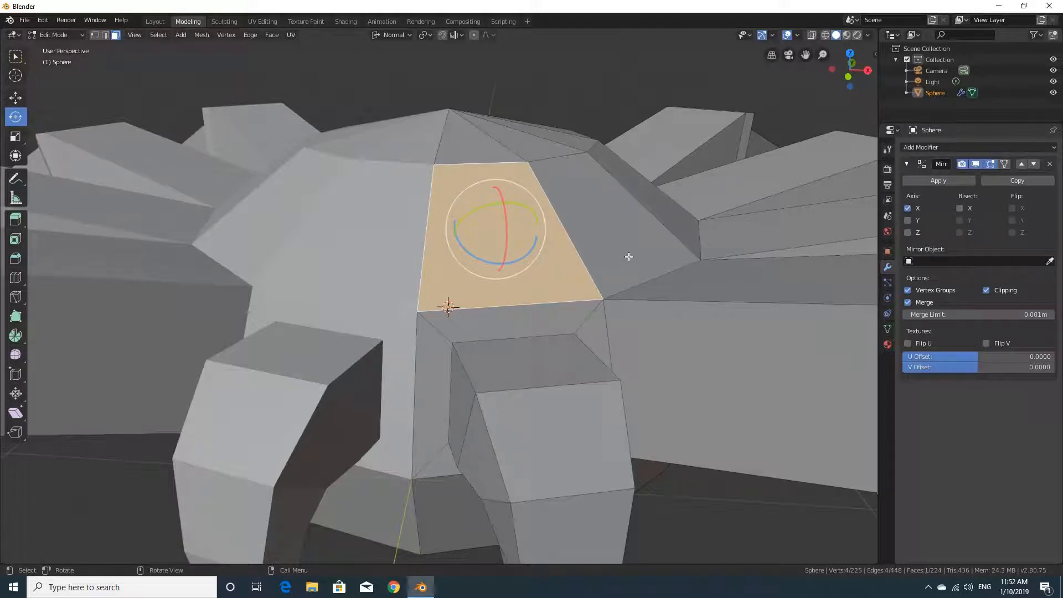
{"action": "mouse_move", "coordinate": [628, 256]}
{"action": "middle_mouse_down"}
{"action": "mouse_move", "coordinate": [613, 260]}
{"action": "mouse_move", "coordinate": [622, 261]}
{"action": "middle_mouse_up"}
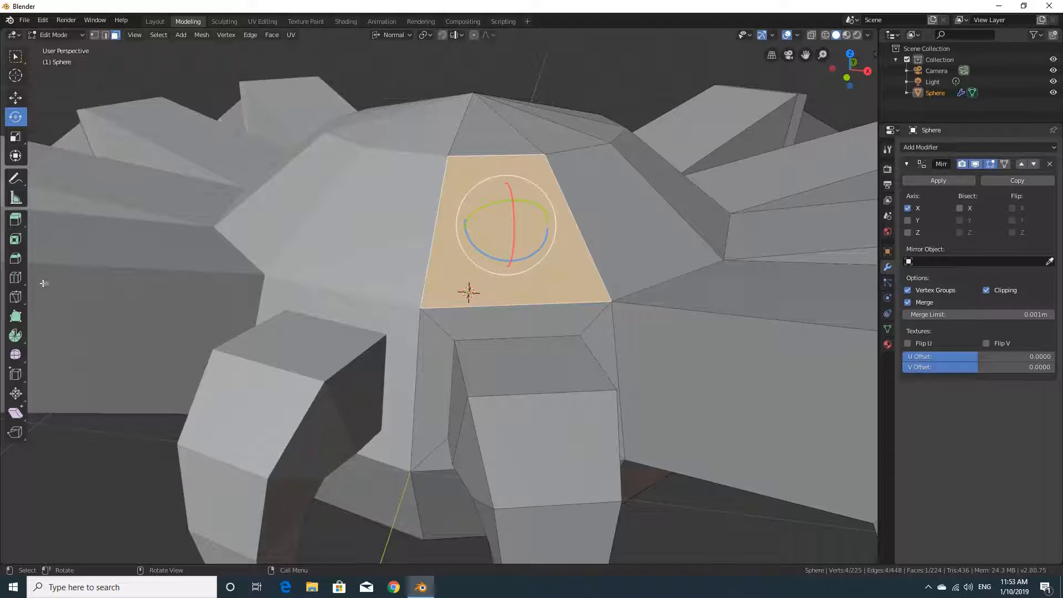
{"action": "left_click", "coordinate": [15, 278]}
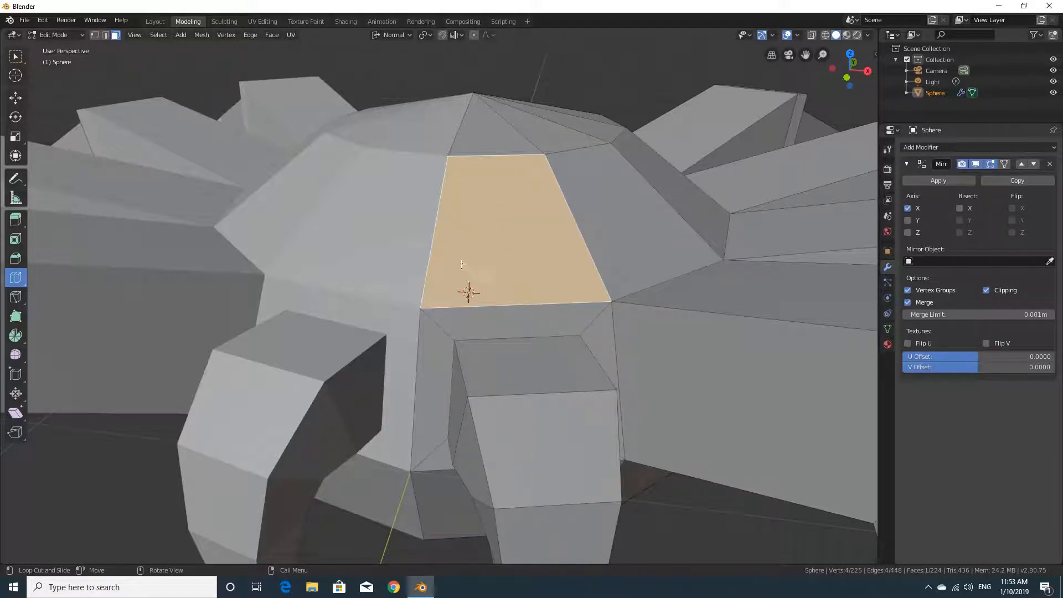
{"action": "left_click", "coordinate": [576, 225]}
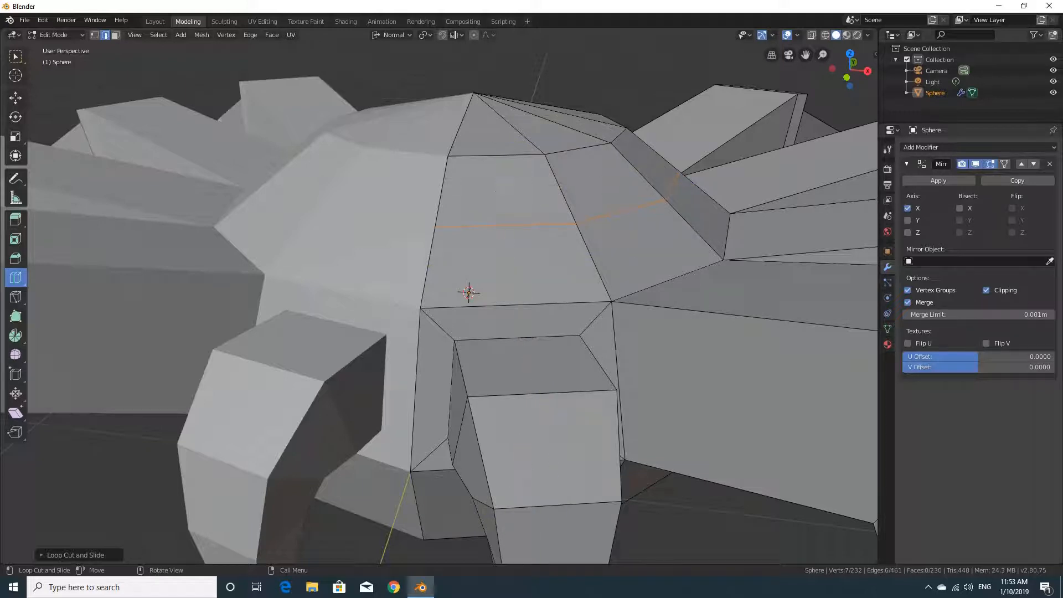
{"action": "left_click", "coordinate": [502, 162]}
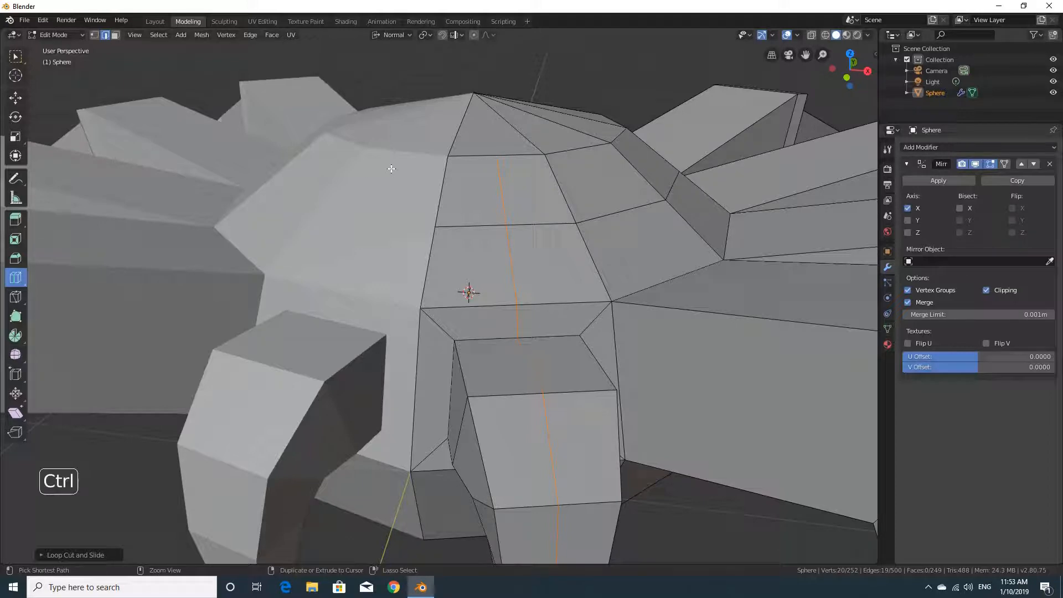
{"action": "key", "text": "ctrl+r"}
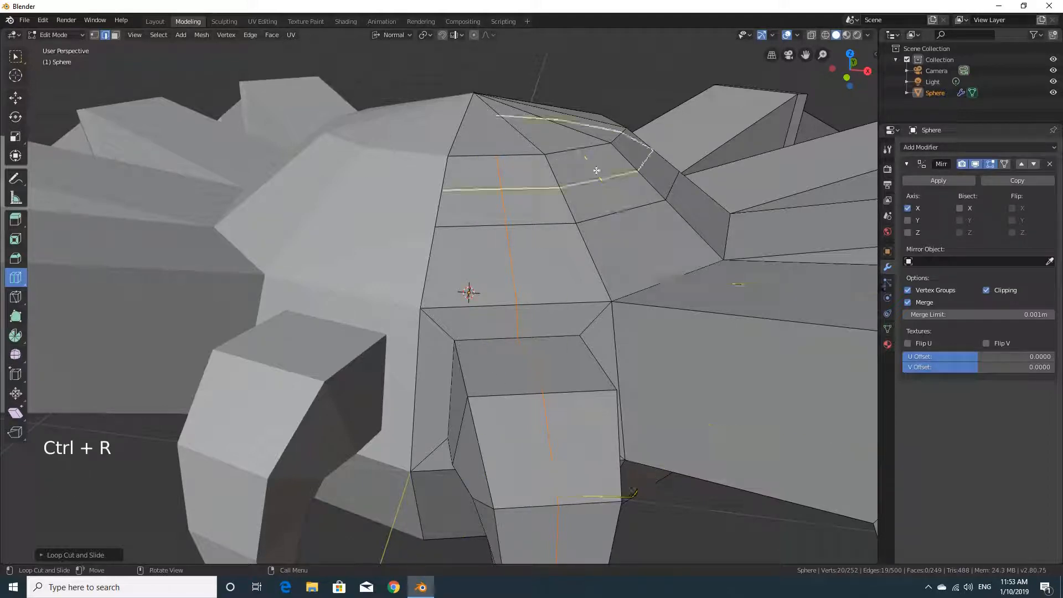
{"action": "left_click", "coordinate": [570, 162]}
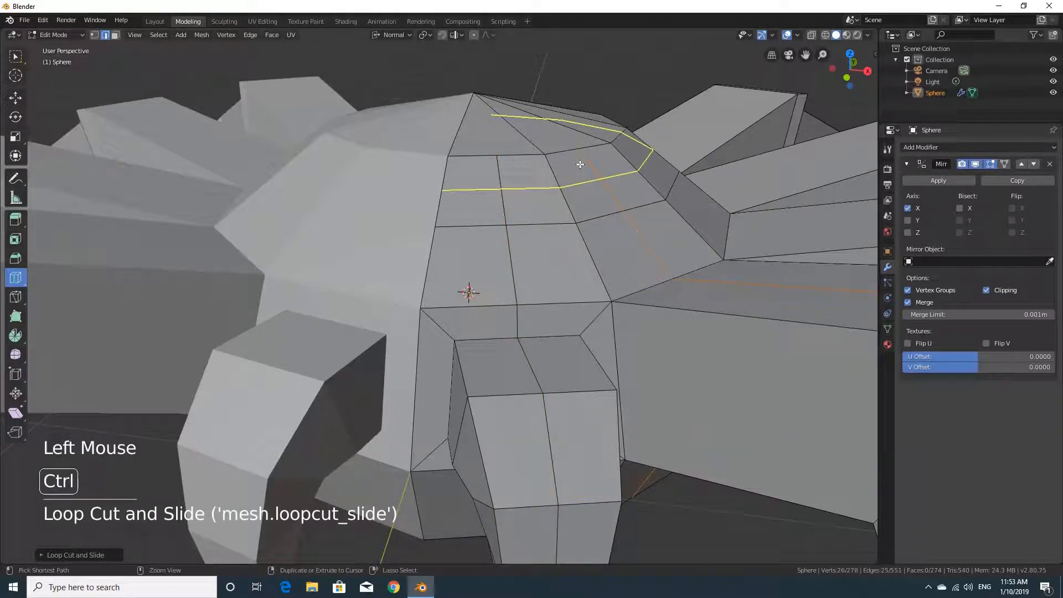
{"action": "key", "text": "ctrl+z"}
{"action": "key", "text": "ctrl+z"}
{"action": "key", "text": "ctrl+z"}
{"action": "key", "text": "ctrl+z"}
{"action": "key", "text": "ctrl+z"}
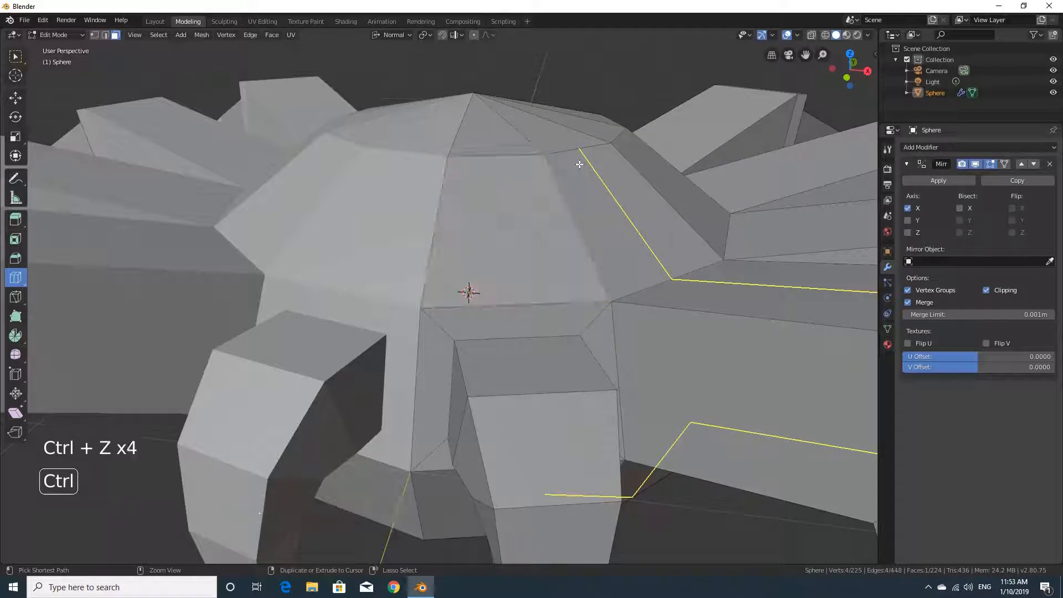
Step: Add a horizontal loop cut across the middle of the upper front faces and a vertical one running down through the fang
{"action": "left_click", "coordinate": [23, 280]}
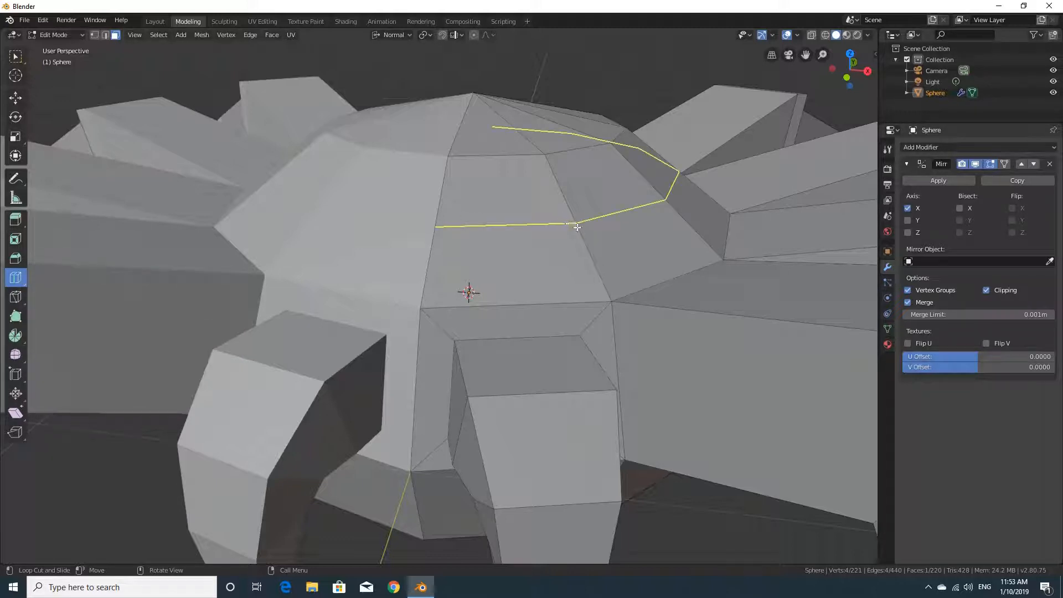
{"action": "left_click", "coordinate": [106, 35]}
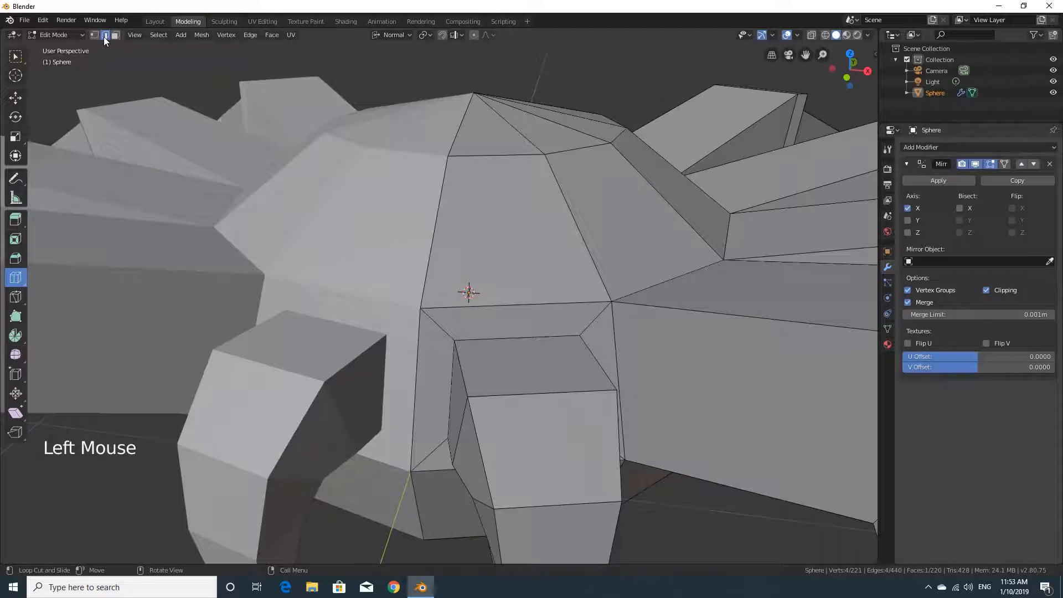
{"action": "double_click", "coordinate": [571, 224]}
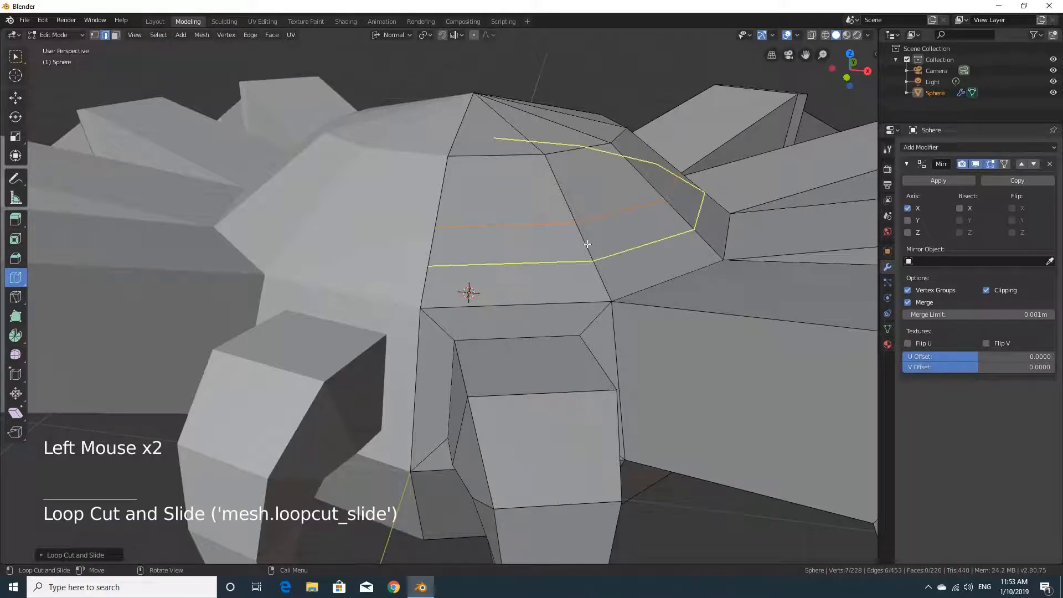
{"action": "left_click", "coordinate": [509, 165]}
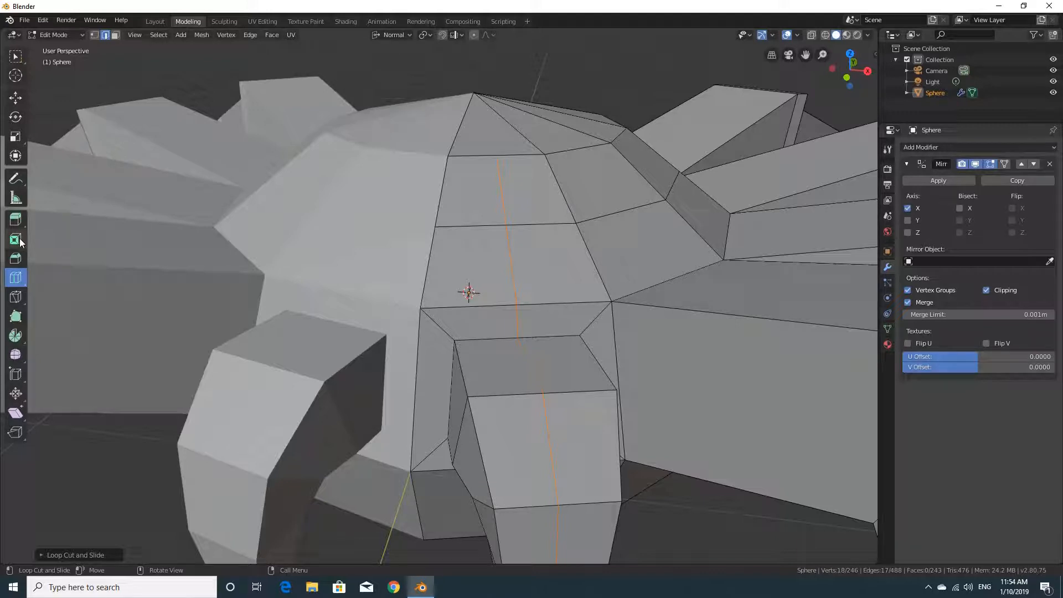
Step: Extrude the lower outer face above the fang slightly outward and scale its end face down to start an eye bump
{"action": "left_click", "coordinate": [15, 220]}
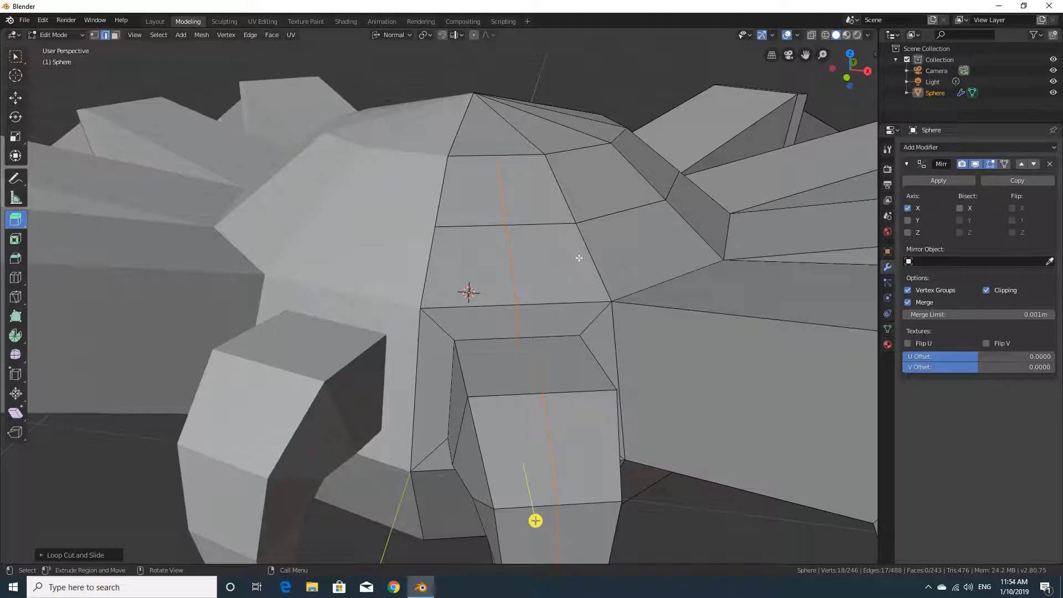
{"action": "mouse_move", "coordinate": [565, 260]}
{"action": "middle_mouse_down"}
{"action": "mouse_move", "coordinate": [548, 278]}
{"action": "mouse_move", "coordinate": [575, 263]}
{"action": "middle_mouse_up"}
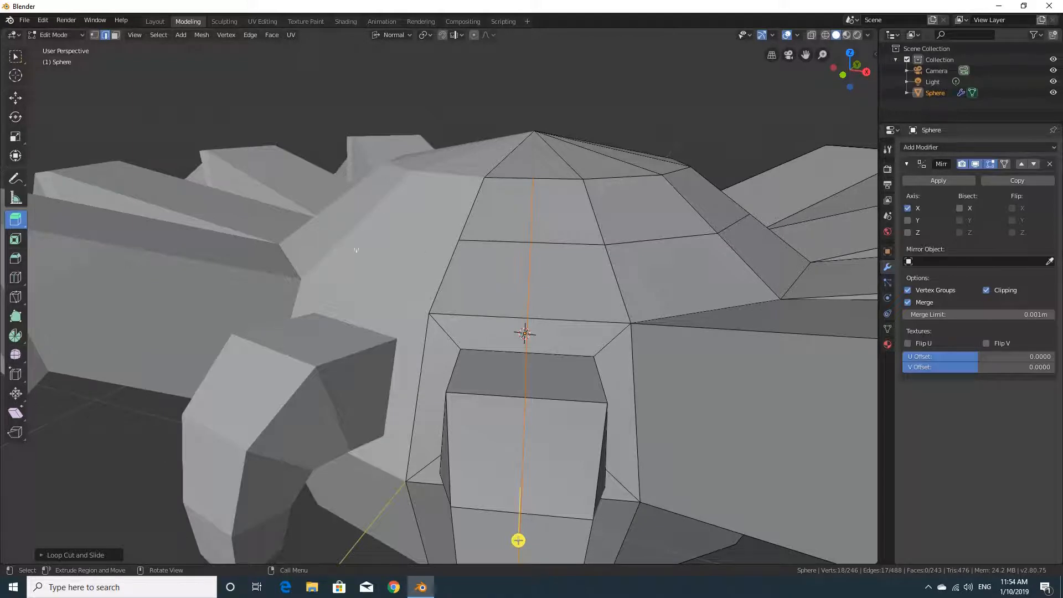
{"action": "middle_click_drag", "start_coordinate": [458, 254], "coordinate": [492, 275]}
{"action": "left_click", "coordinate": [16, 55]}
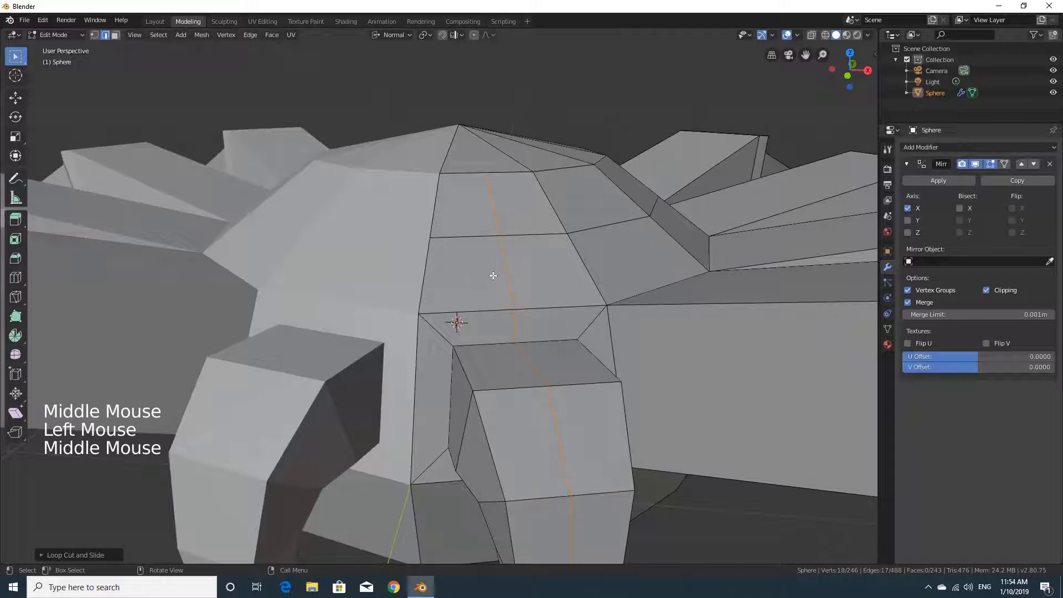
{"action": "left_click", "coordinate": [554, 272]}
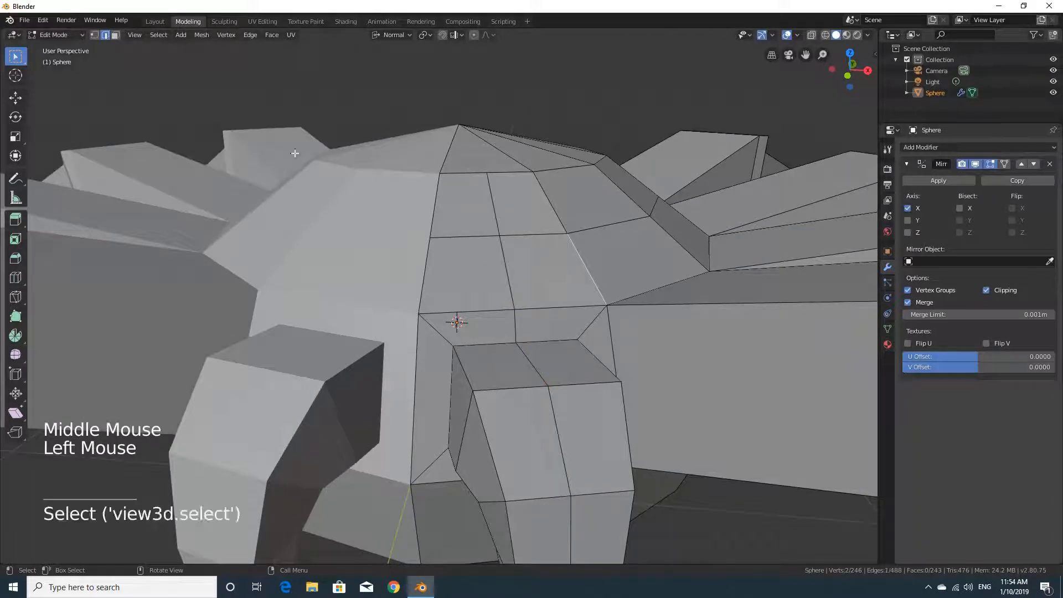
{"action": "left_click", "coordinate": [115, 35]}
{"action": "left_click", "coordinate": [540, 266]}
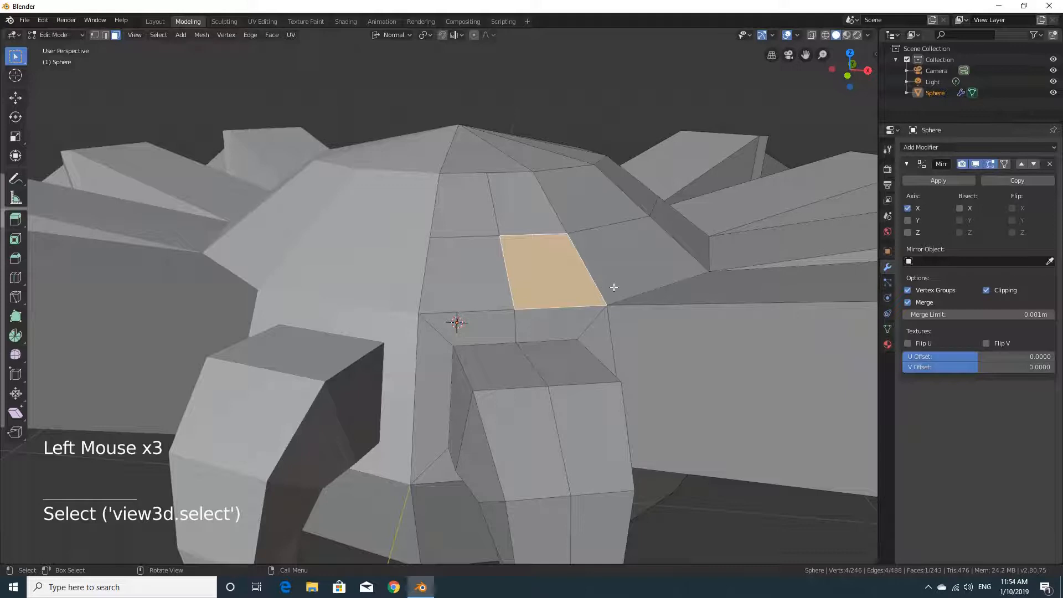
{"action": "key", "text": "e"}
{"action": "left_click", "coordinate": [637, 342]}
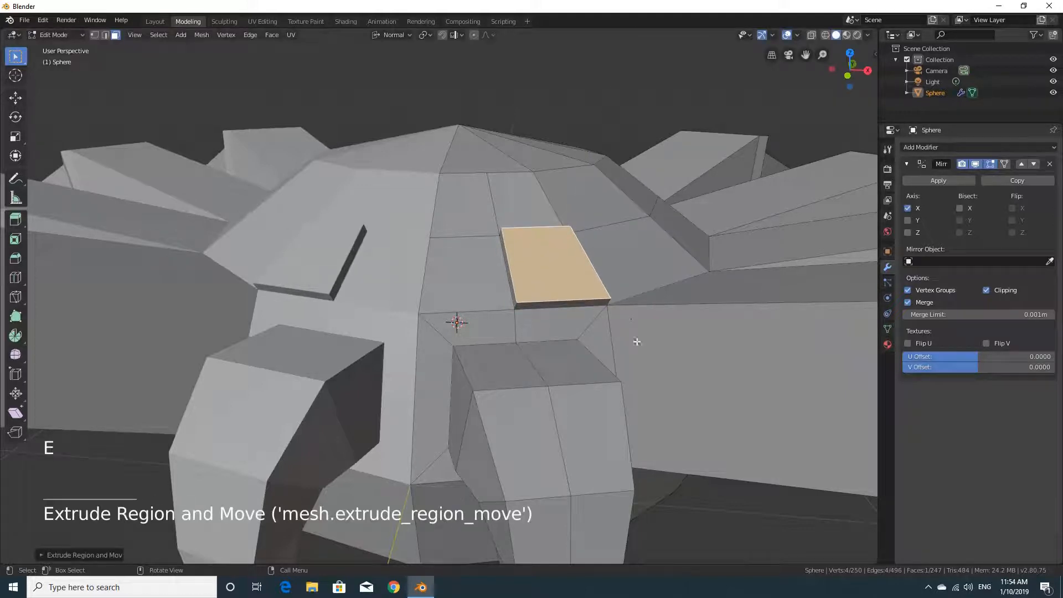
{"action": "key", "text": "s"}
{"action": "left_click", "coordinate": [601, 324]}
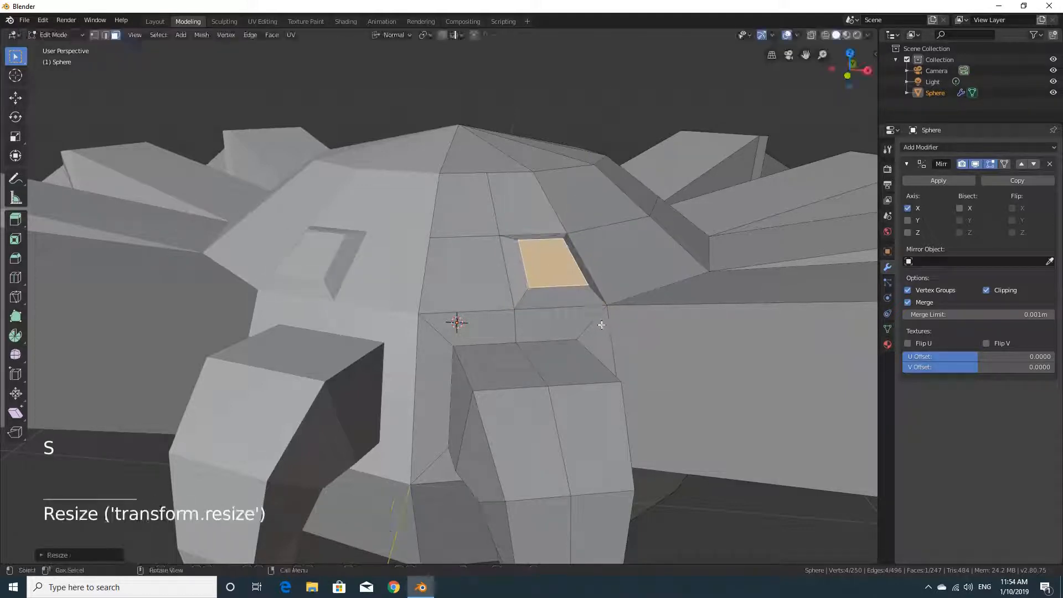
Step: Extrude the outer eye bump a second time and shrink its end face to a small tip
{"action": "key", "text": "e"}
{"action": "left_click", "coordinate": [606, 327]}
{"action": "key", "text": "s"}
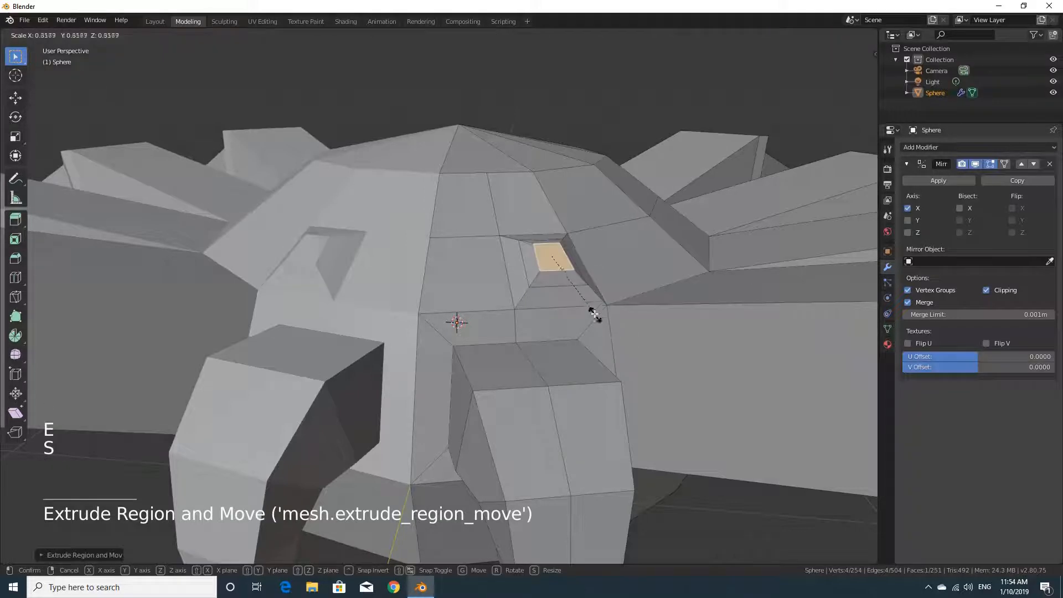
{"action": "left_click", "coordinate": [567, 288]}
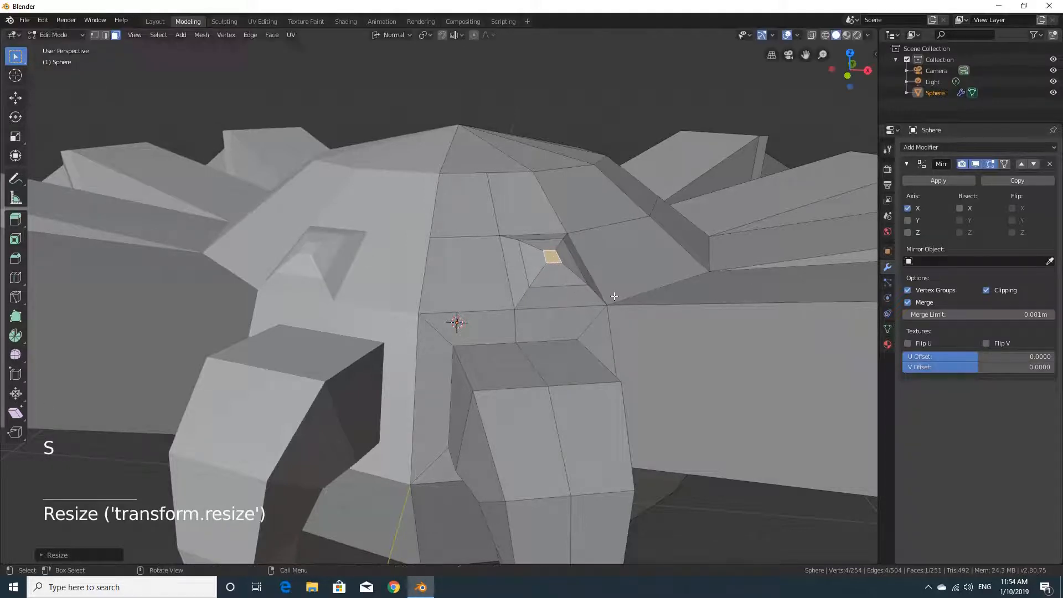
Step: Turn off clipping in the Mirror modifier, then extrude the inner face beside the eye bump slightly outward and scale it down
{"action": "middle_click_drag", "start_coordinate": [567, 288], "coordinate": [610, 293]}
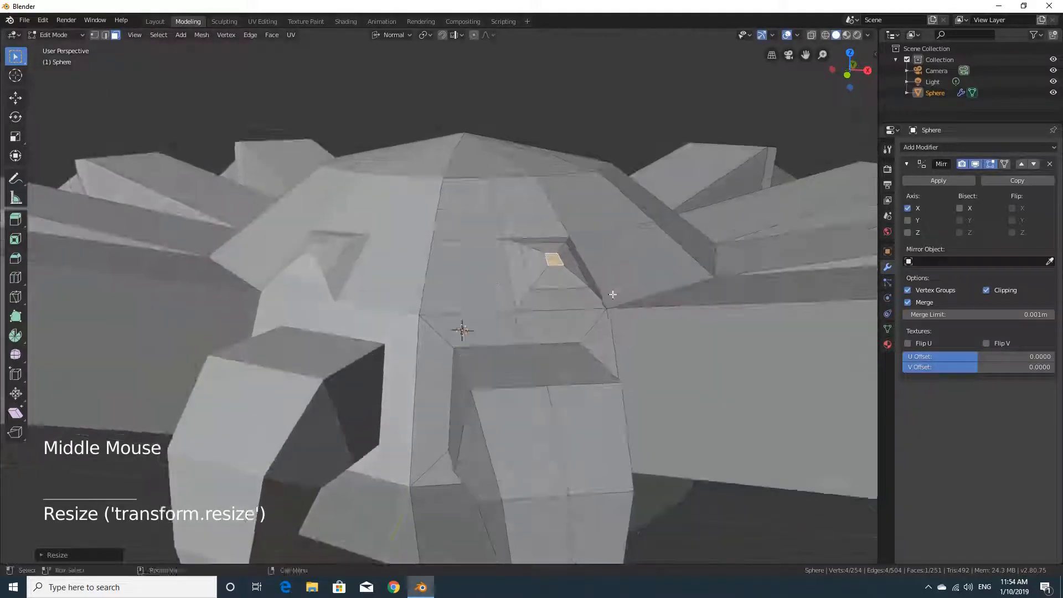
{"action": "left_click", "coordinate": [469, 273]}
{"action": "middle_click_drag", "start_coordinate": [598, 339], "coordinate": [645, 327]}
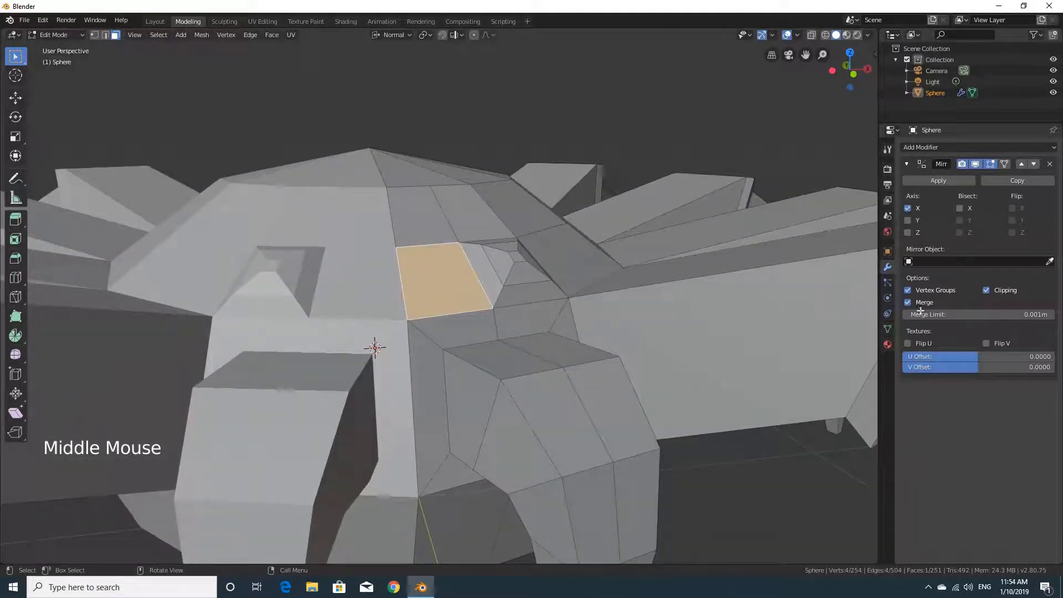
{"action": "left_click", "coordinate": [985, 290]}
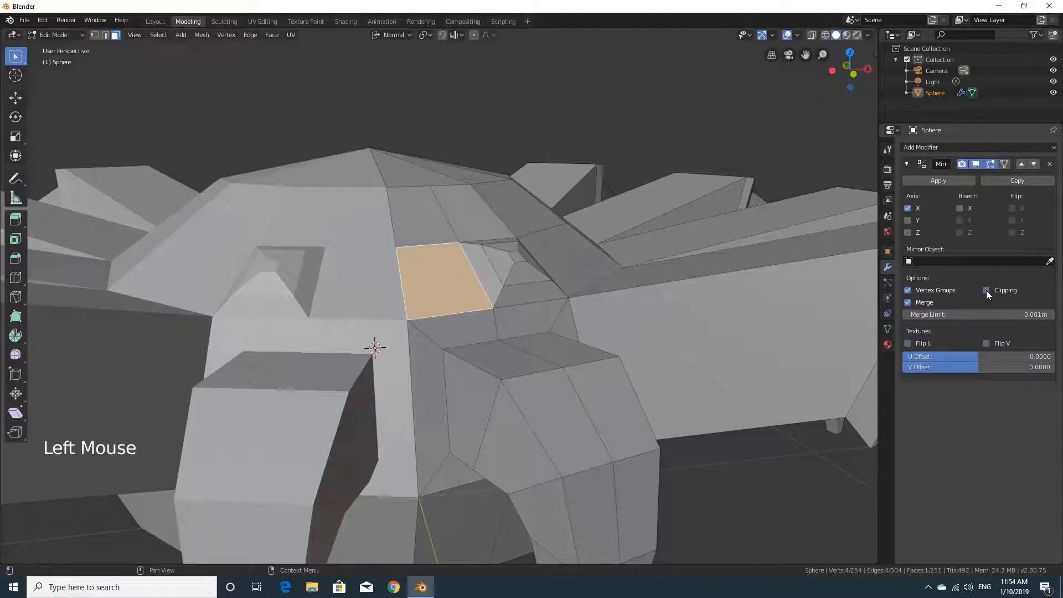
{"action": "key", "text": "e"}
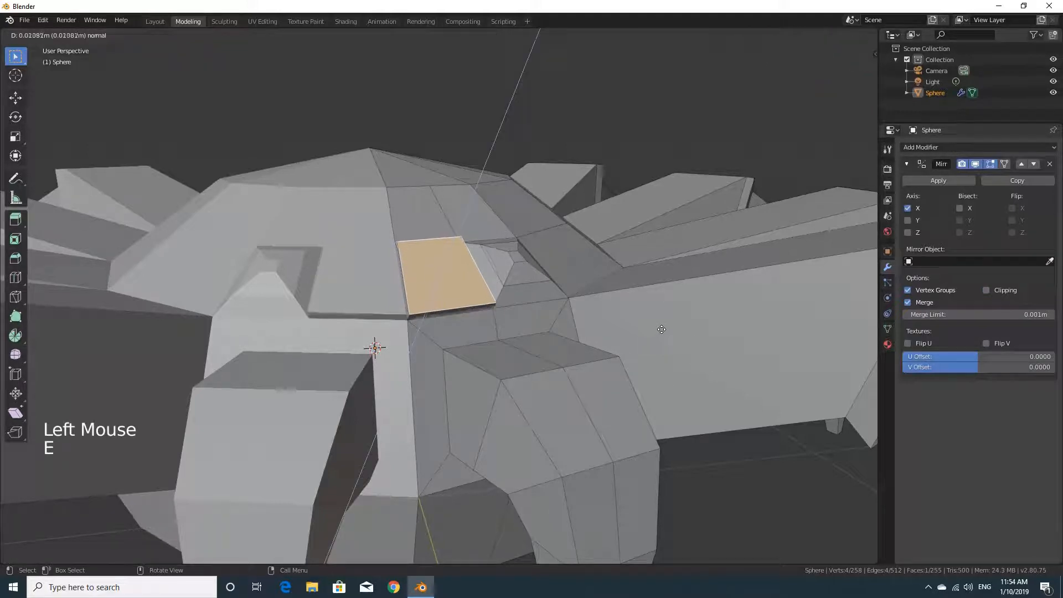
{"action": "left_click", "coordinate": [663, 328]}
{"action": "key", "text": "s"}
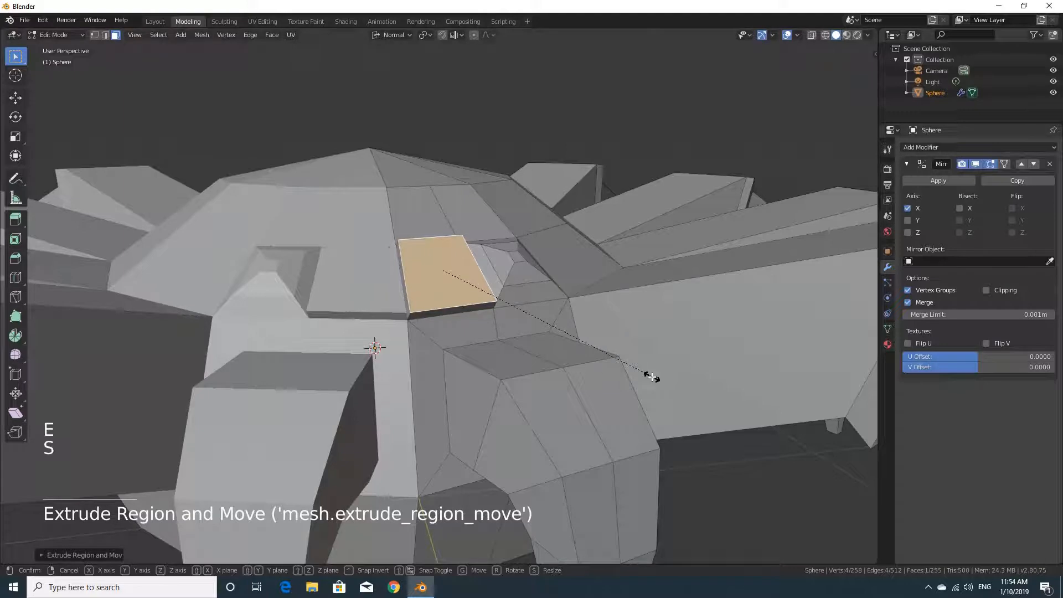
{"action": "left_click", "coordinate": [570, 340]}
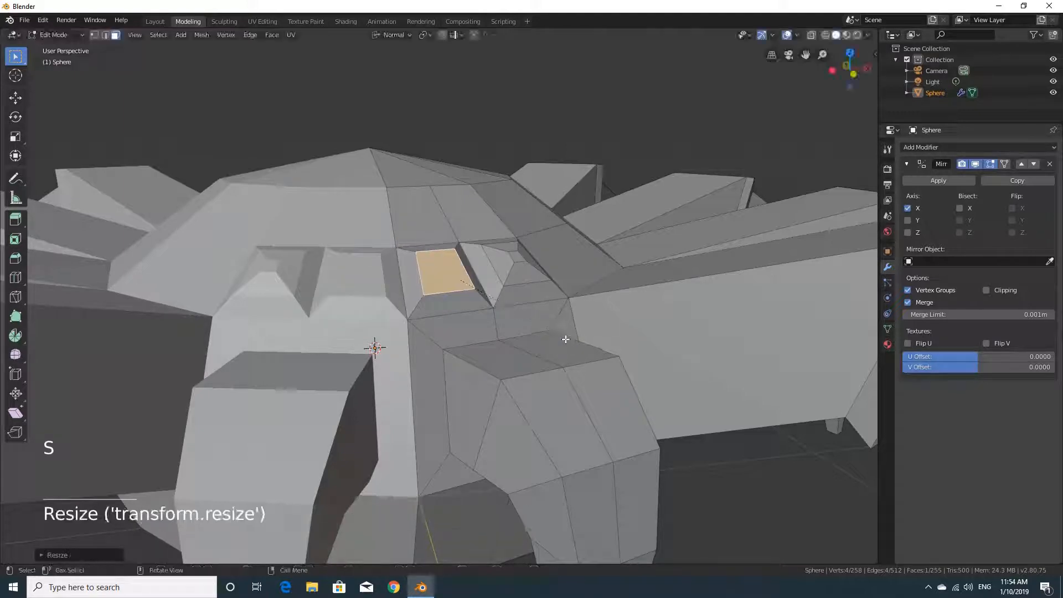
Step: Extrude the inner eye bump once more and scale its end face down to a small tip
{"action": "key", "text": "e"}
{"action": "left_click", "coordinate": [595, 366]}
{"action": "key", "text": "s"}
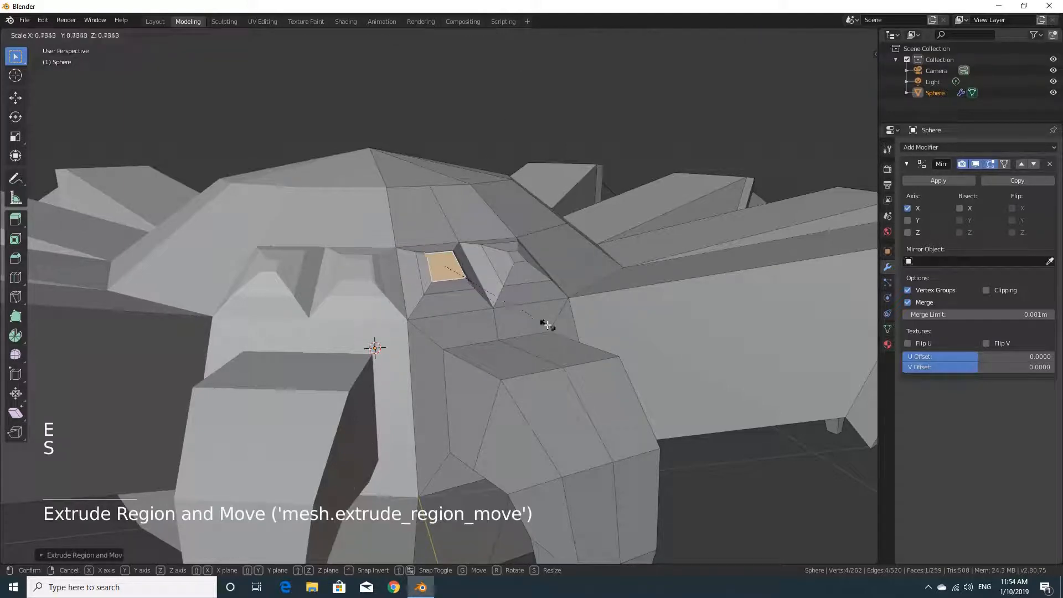
{"action": "left_click", "coordinate": [477, 292]}
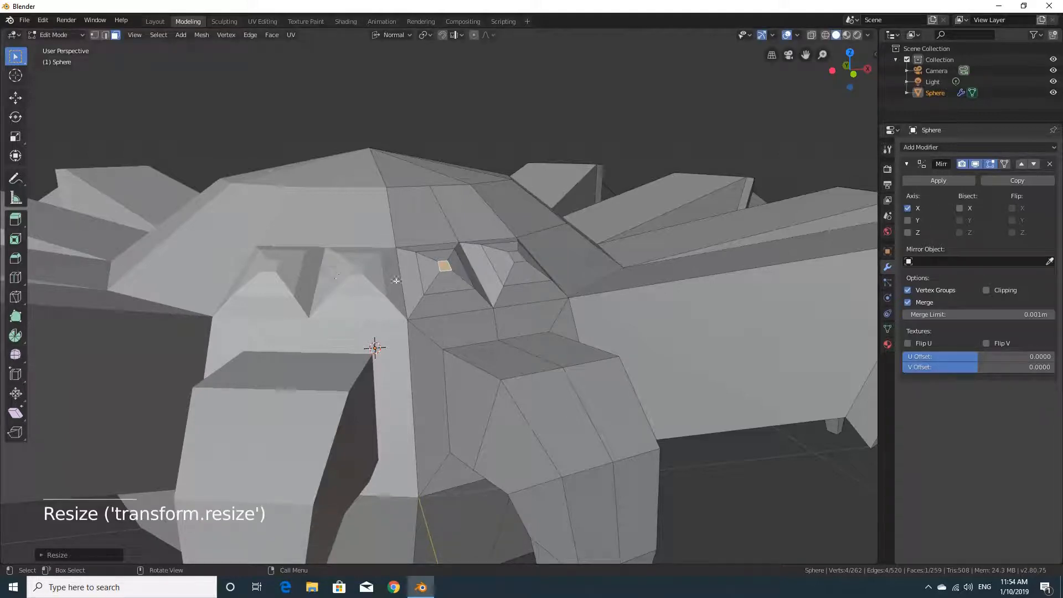
Step: Turn clipping back on in the Mirror modifier after checking the eye bumps from the front
{"action": "scroll", "coordinate": [396, 280], "scroll_direction": "down", "scroll_amount": 3}
{"action": "middle_click_drag", "start_coordinate": [395, 280], "coordinate": [431, 346]}
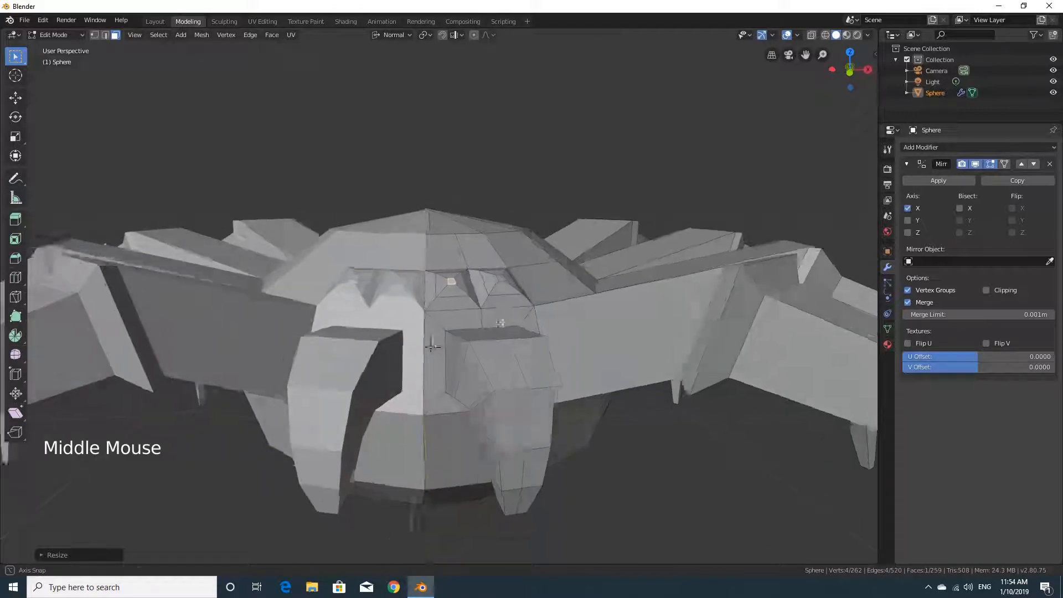
{"action": "middle_click_drag", "start_coordinate": [499, 323], "coordinate": [548, 290]}
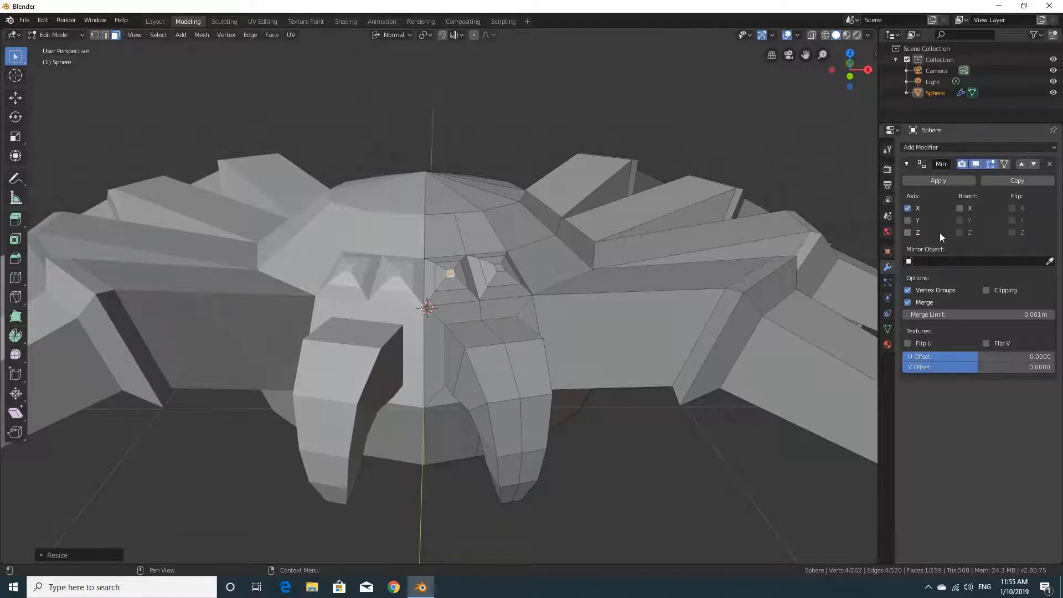
{"action": "left_click", "coordinate": [986, 290]}
Step: Add a Subdivision Surface modifier to the spider mesh and check the smoothed body and fangs up close
{"action": "scroll", "coordinate": [503, 293], "scroll_direction": "down", "scroll_amount": 2}
{"action": "middle_click_drag", "start_coordinate": [503, 293], "coordinate": [775, 351]}
{"action": "scroll", "coordinate": [511, 299], "scroll_direction": "down", "scroll_amount": 5}
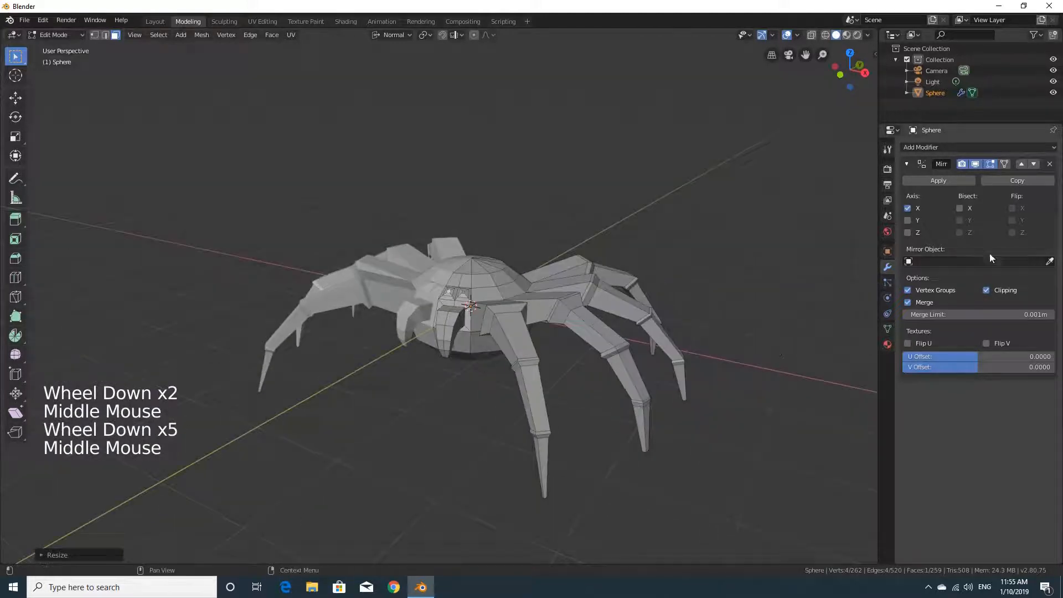
{"action": "left_click", "coordinate": [948, 147]}
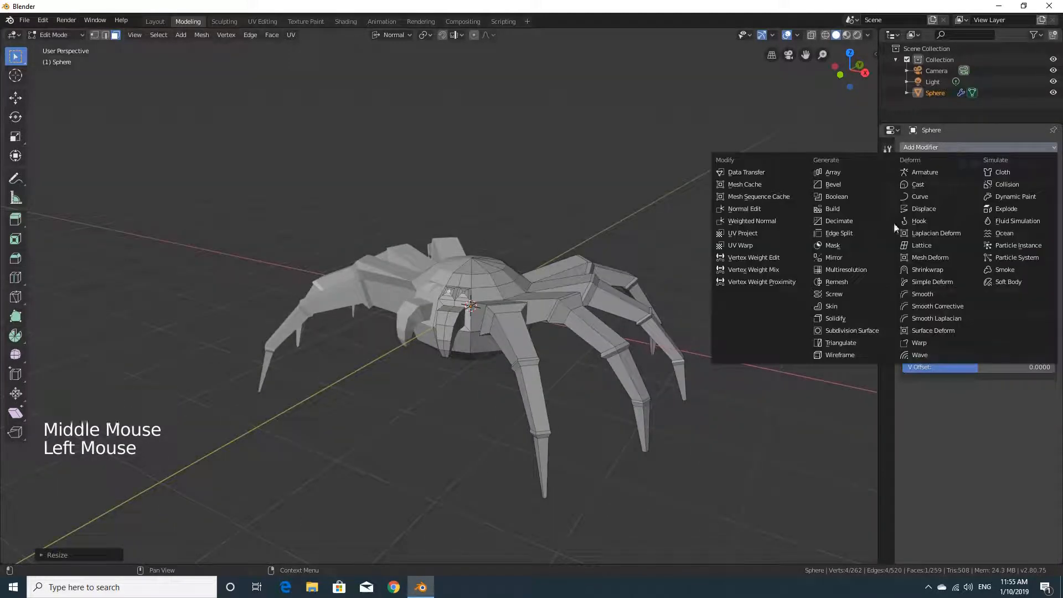
{"action": "left_click", "coordinate": [855, 331]}
{"action": "scroll", "coordinate": [529, 332], "scroll_direction": "up", "scroll_amount": 6}
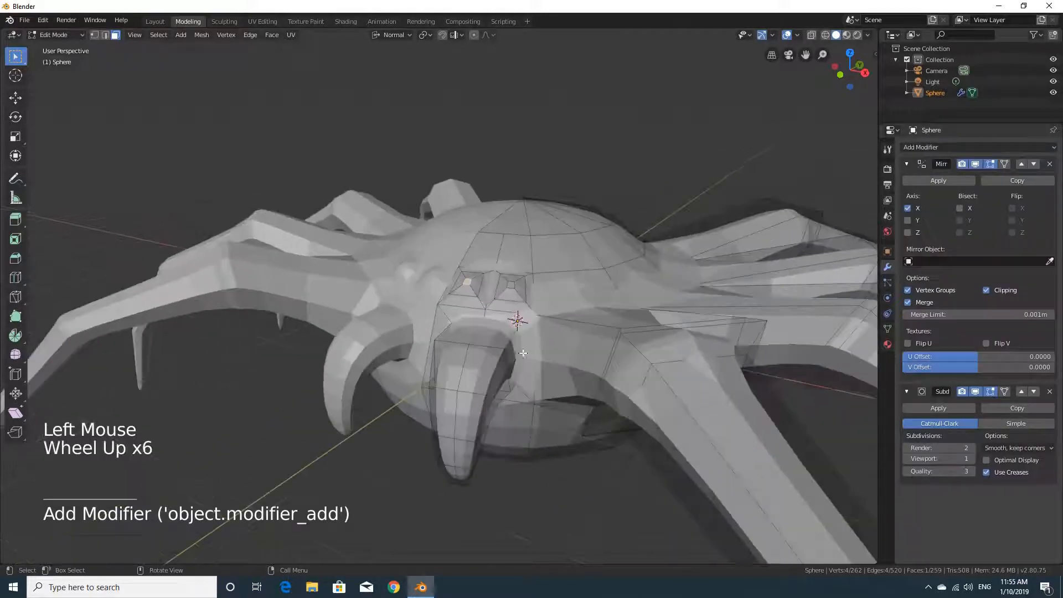
Step: Switch the spider mesh from Edit Mode to Object Mode and deselect it
{"action": "middle_click_drag", "start_coordinate": [528, 332], "coordinate": [365, 280]}
{"action": "scroll", "coordinate": [365, 279], "scroll_direction": "up", "scroll_amount": 4}
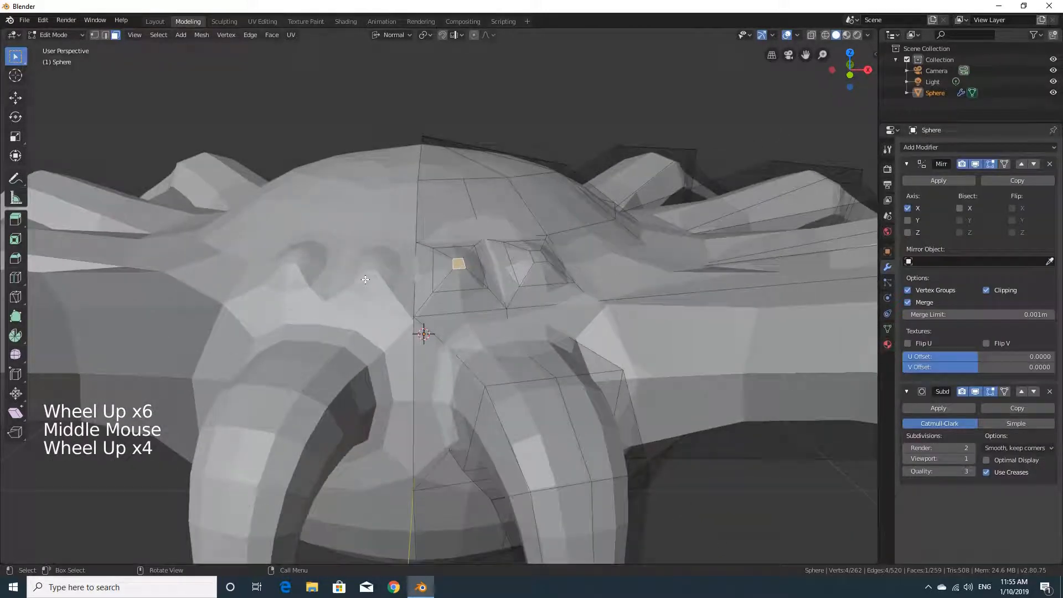
{"action": "scroll", "coordinate": [322, 275], "scroll_direction": "down", "scroll_amount": 8}
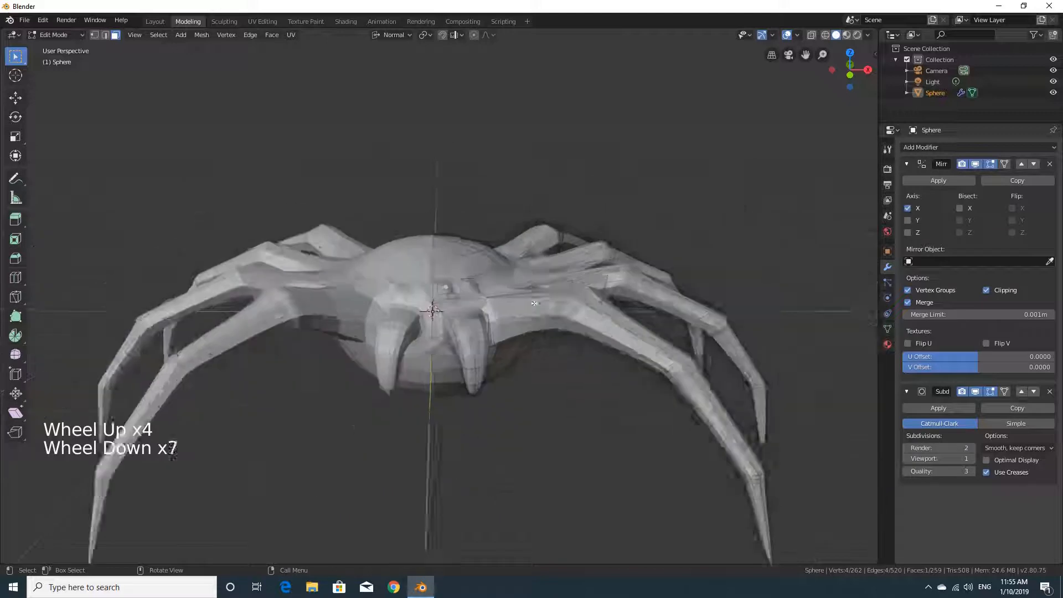
{"action": "middle_click_drag", "start_coordinate": [603, 376], "coordinate": [638, 393]}
{"action": "scroll", "coordinate": [607, 413], "scroll_direction": "down", "scroll_amount": 3}
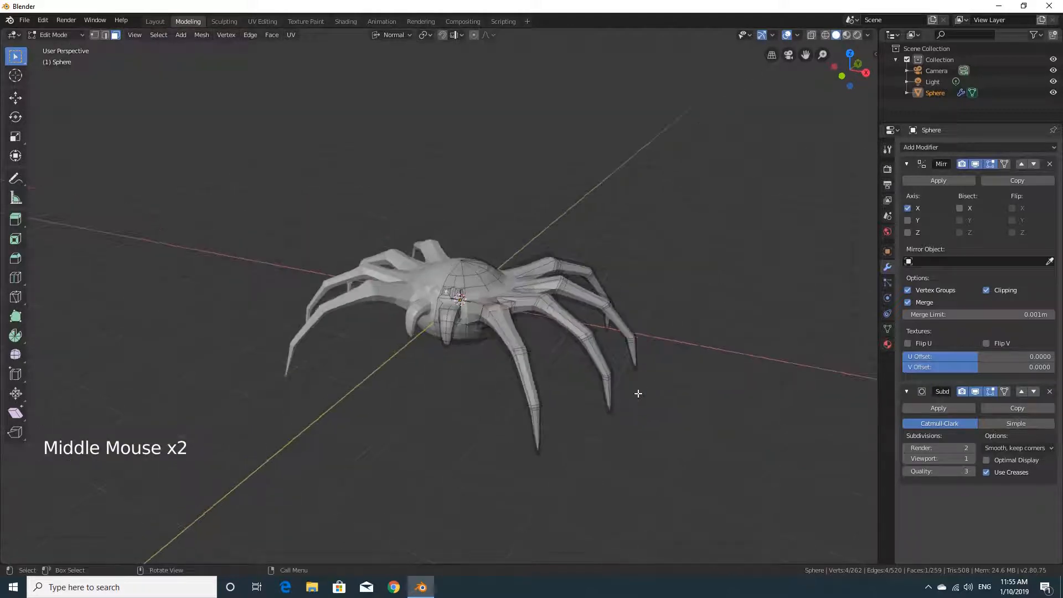
{"action": "left_click", "coordinate": [53, 34]}
{"action": "left_click", "coordinate": [51, 45]}
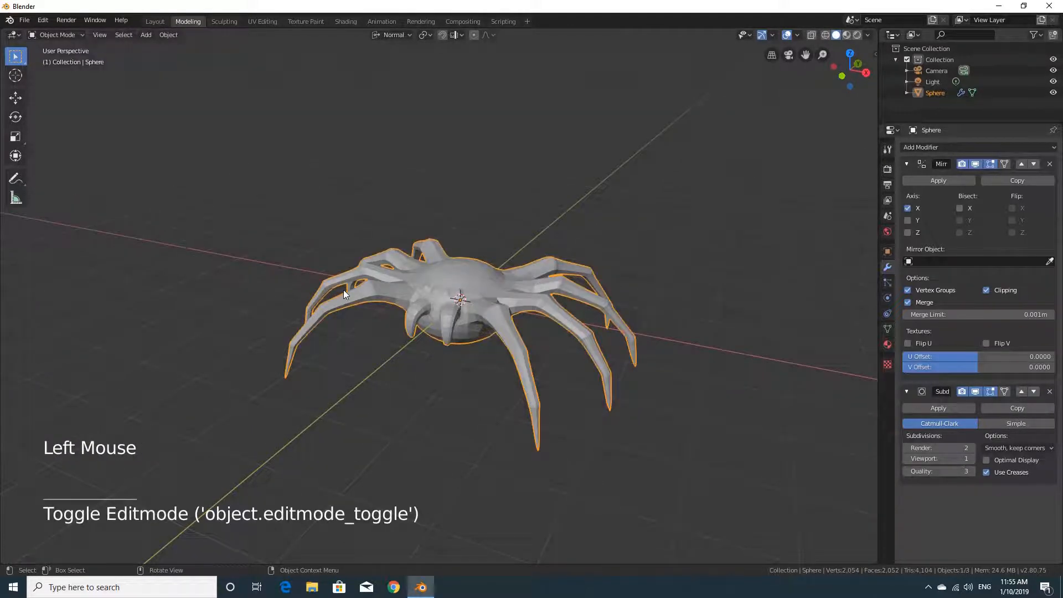
{"action": "scroll", "coordinate": [343, 290], "scroll_direction": "up", "scroll_amount": 4}
{"action": "left_click", "coordinate": [364, 418]}
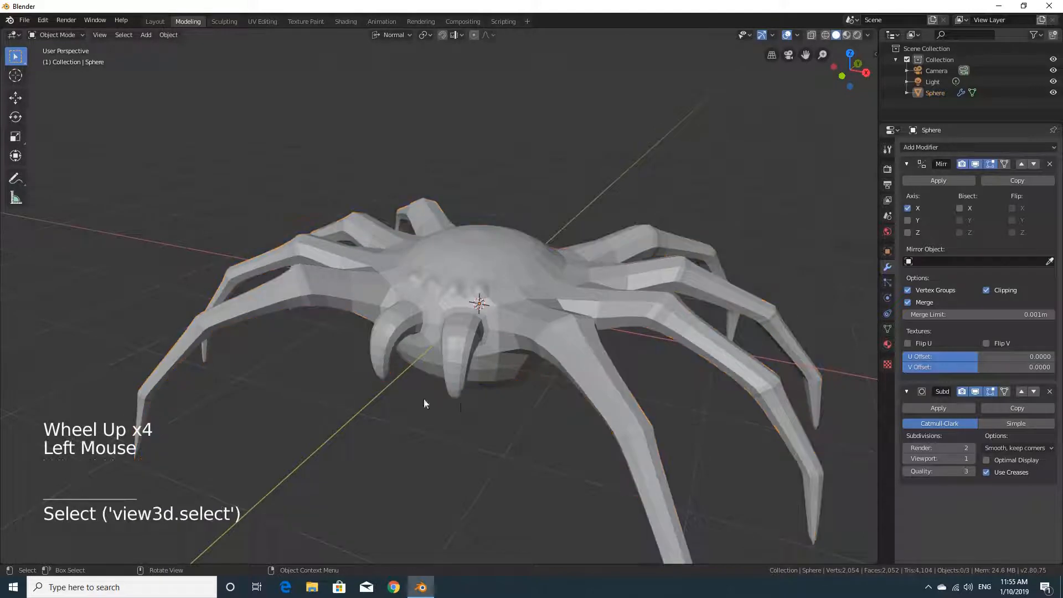
Step: Examine the smoothed spider's eye bumps, fangs, body and legs from several angles, close up and from farther away
{"action": "scroll", "coordinate": [431, 399], "scroll_direction": "down", "scroll_amount": 3}
{"action": "middle_click_drag", "start_coordinate": [551, 421], "coordinate": [586, 379]}
{"action": "scroll", "coordinate": [576, 399], "scroll_direction": "up", "scroll_amount": 5}
{"action": "scroll", "coordinate": [474, 381], "scroll_direction": "up", "scroll_amount": 3}
{"action": "scroll", "coordinate": [507, 405], "scroll_direction": "down", "scroll_amount": 1}
{"action": "middle_click_drag", "start_coordinate": [507, 405], "coordinate": [531, 451]}
{"action": "scroll", "coordinate": [505, 440], "scroll_direction": "down", "scroll_amount": 3}
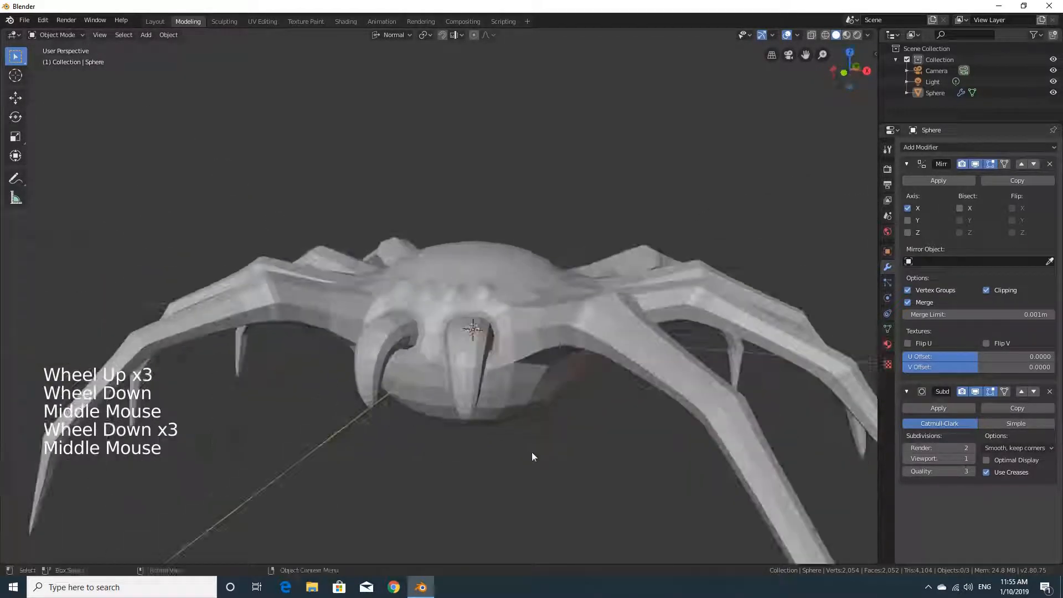
{"action": "scroll", "coordinate": [628, 456], "scroll_direction": "down", "scroll_amount": 4}
{"action": "middle_click_drag", "start_coordinate": [629, 455], "coordinate": [676, 452]}
{"action": "scroll", "coordinate": [553, 417], "scroll_direction": "up", "scroll_amount": 6}
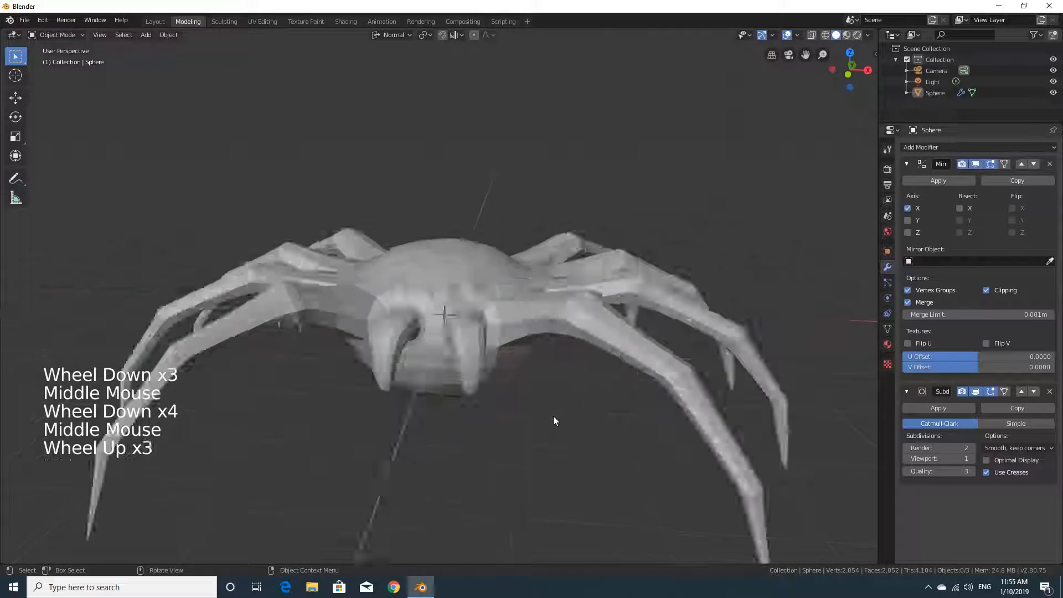
{"action": "middle_click_drag", "start_coordinate": [586, 377], "coordinate": [556, 395]}
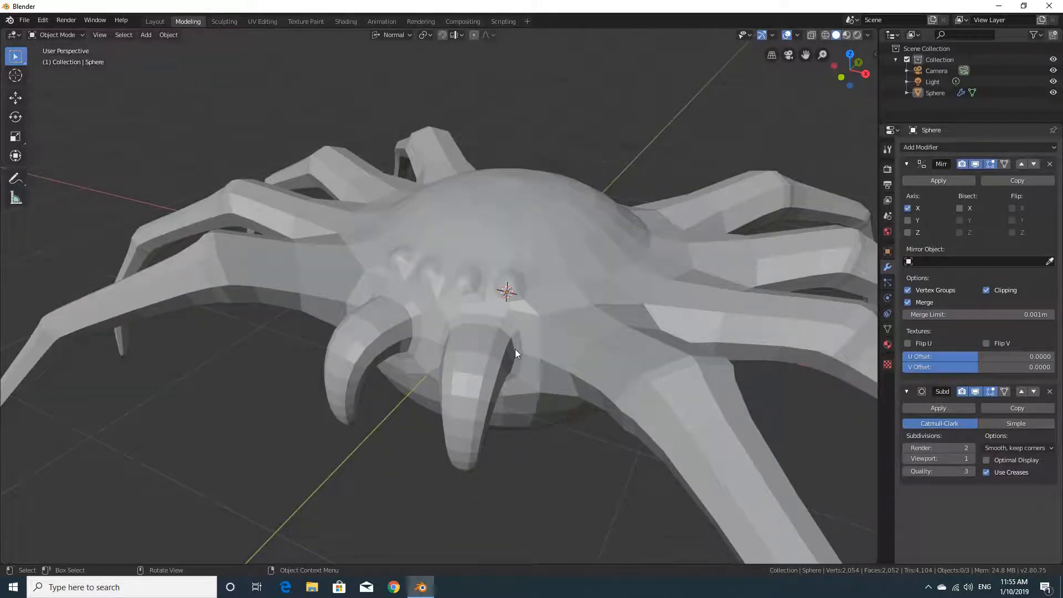
{"action": "middle_click_drag", "start_coordinate": [534, 328], "coordinate": [631, 285]}
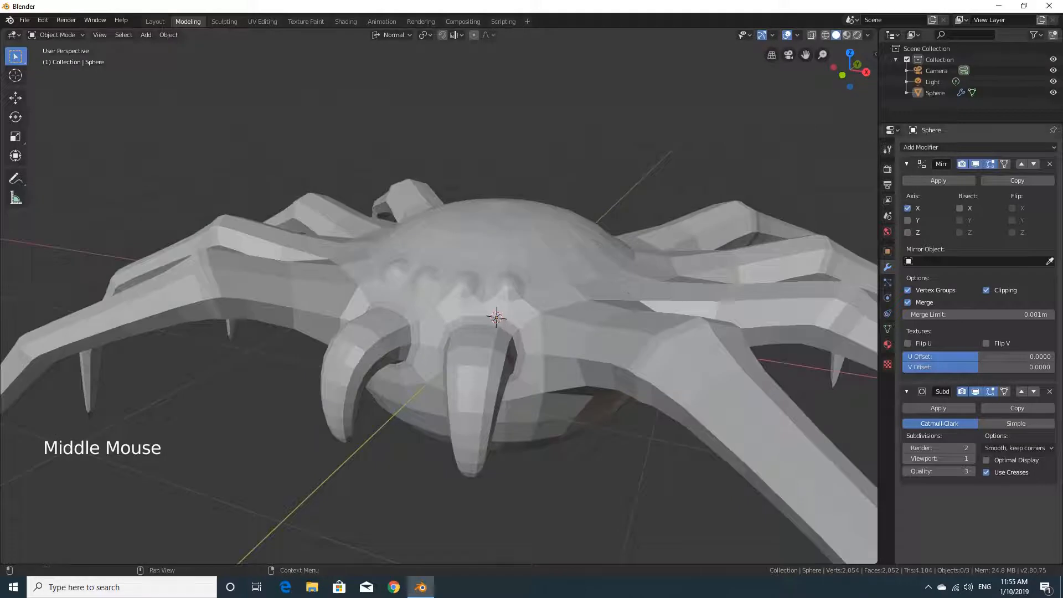